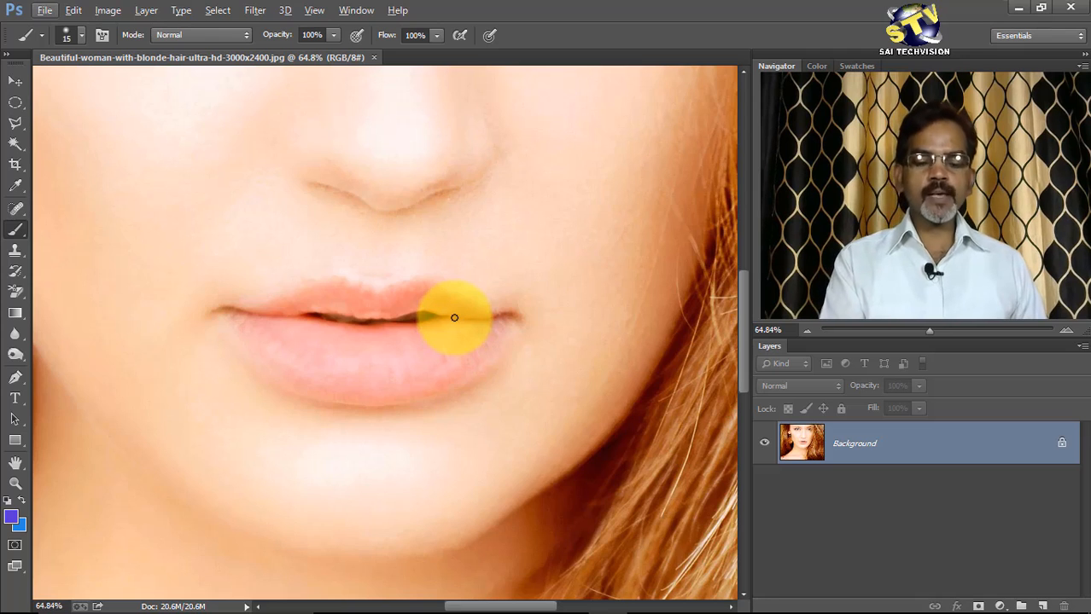
Step: Darken the portrait with a Levels adjustment, setting the RGB midtone input level to 0.53
key("ctrl+l")
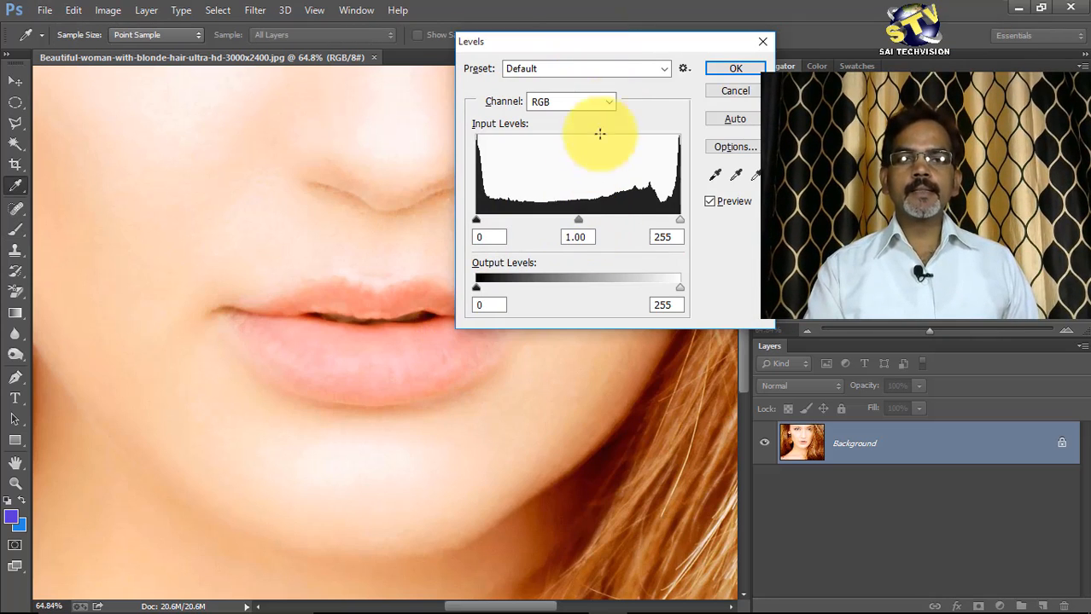
left_click_drag(610, 41, 571, 24)
left_click_drag(541, 203, 577, 194)
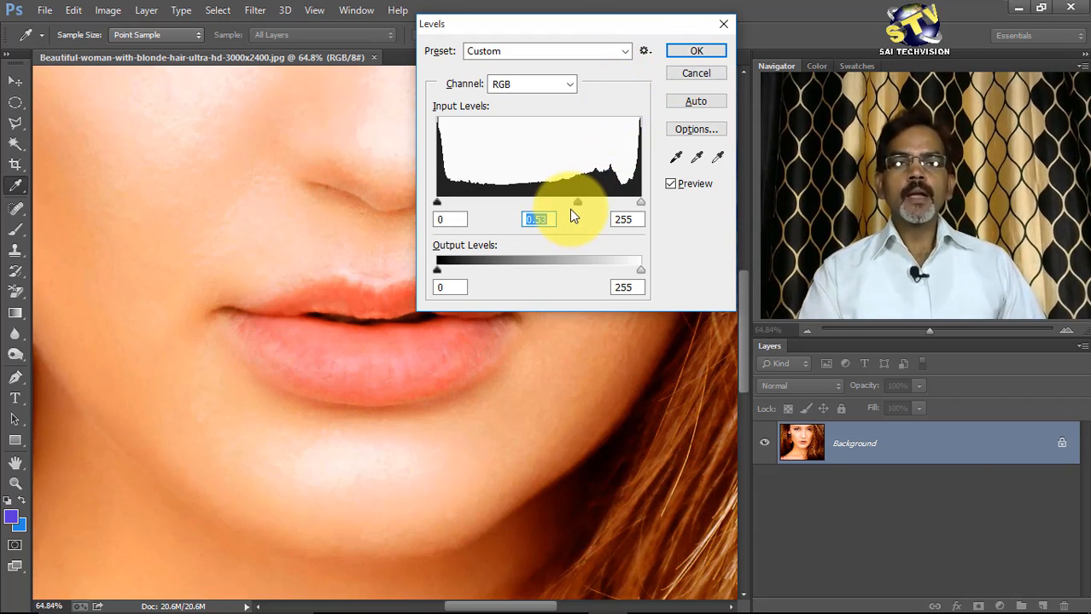
left_click(712, 48)
key("b")
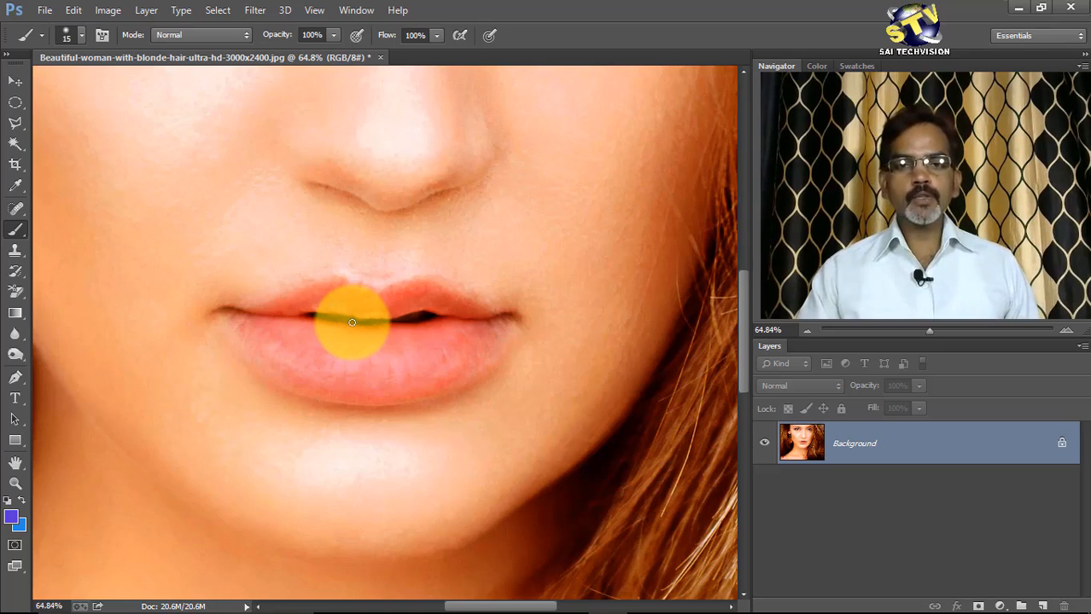
Step: Start a Pen tool path at the mouth corner on the image's left and trace the upper lip to the cupid's bow
scroll(401, 342, "up", 3)
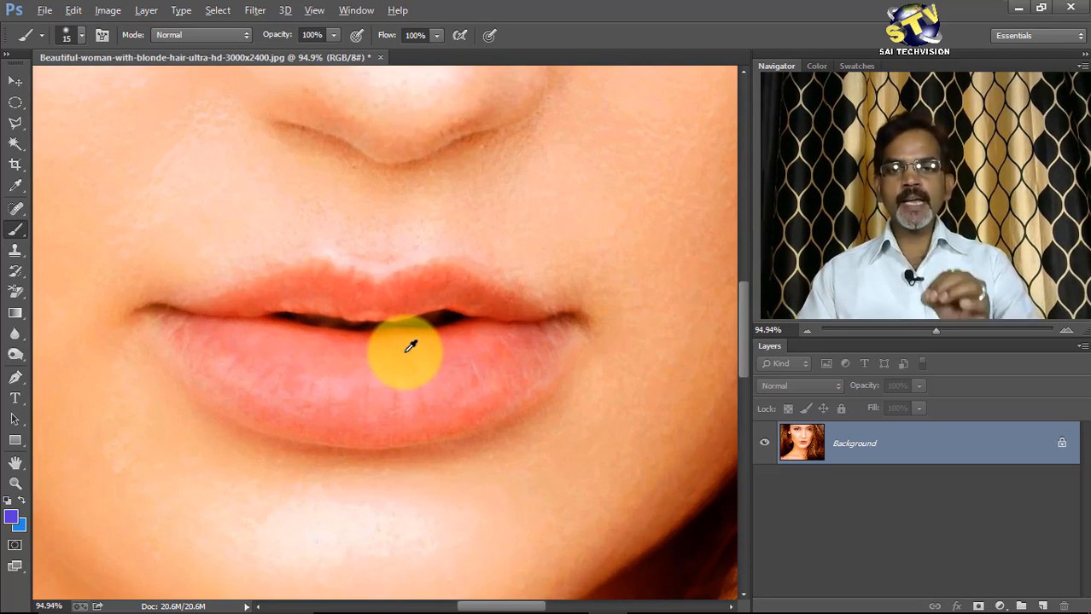
key("alt")
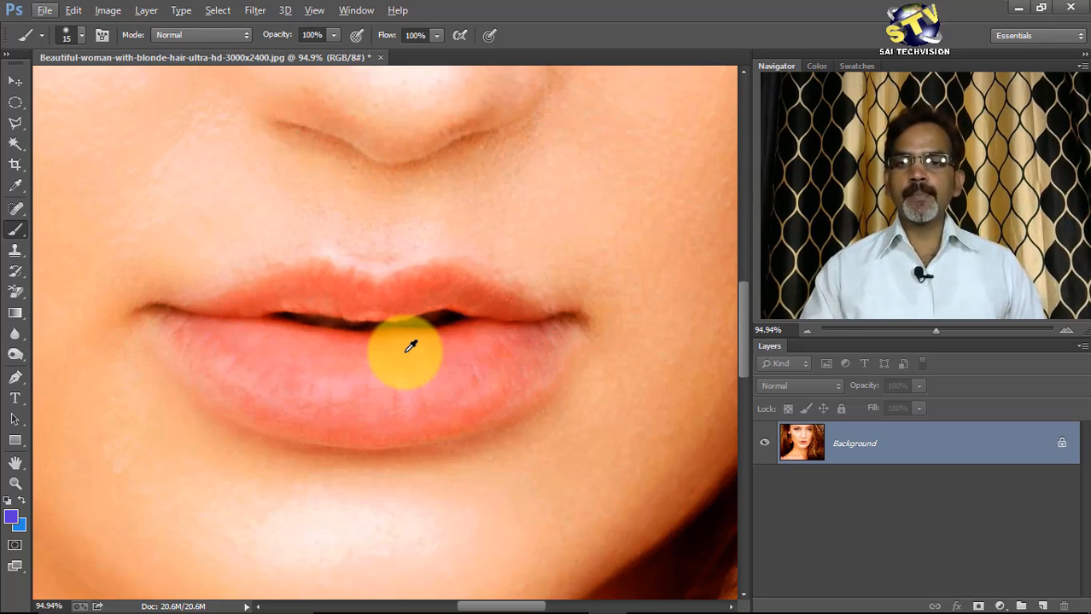
left_click(16, 377)
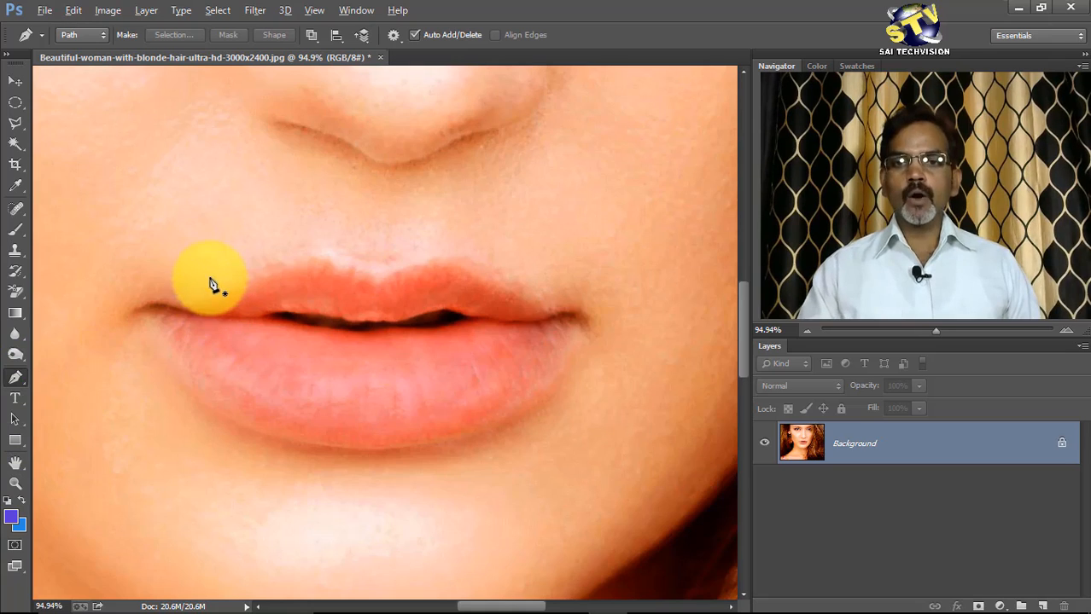
scroll(212, 284, "up", 2)
scroll(239, 297, "up", 1)
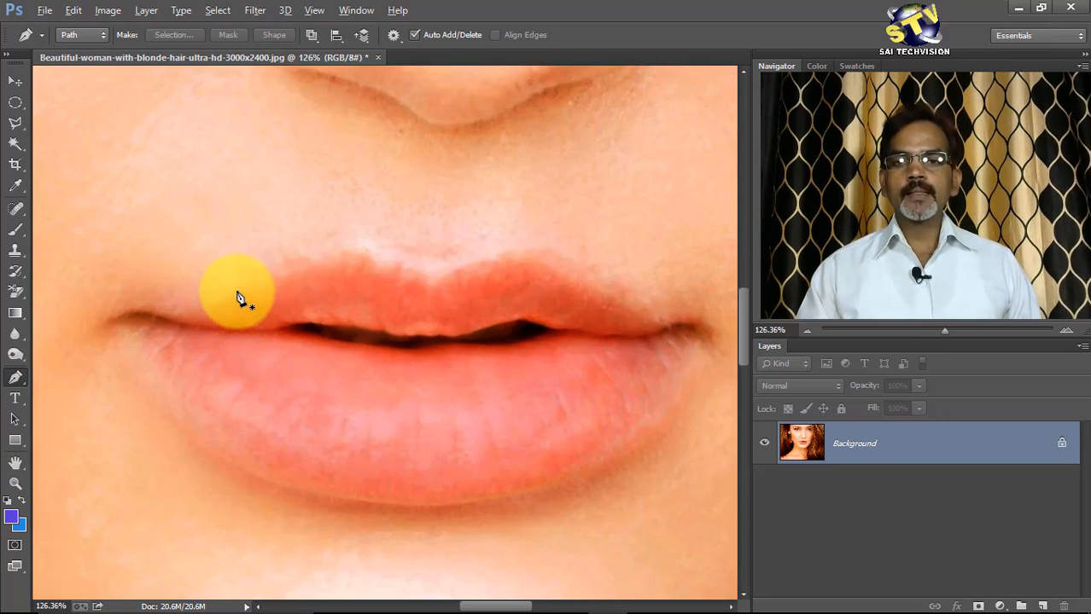
left_click(111, 322)
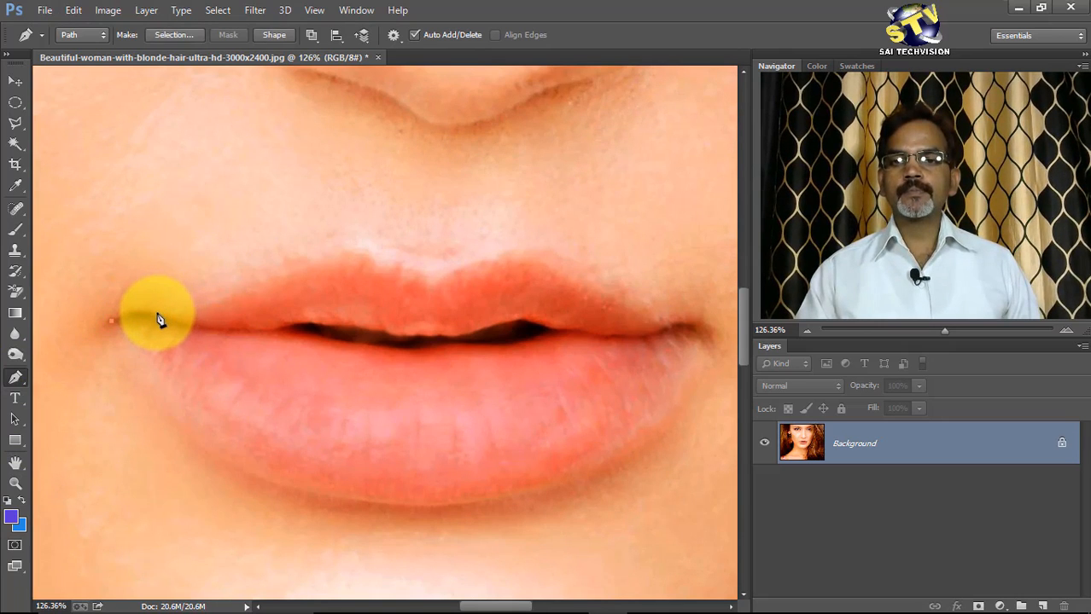
left_click(153, 313)
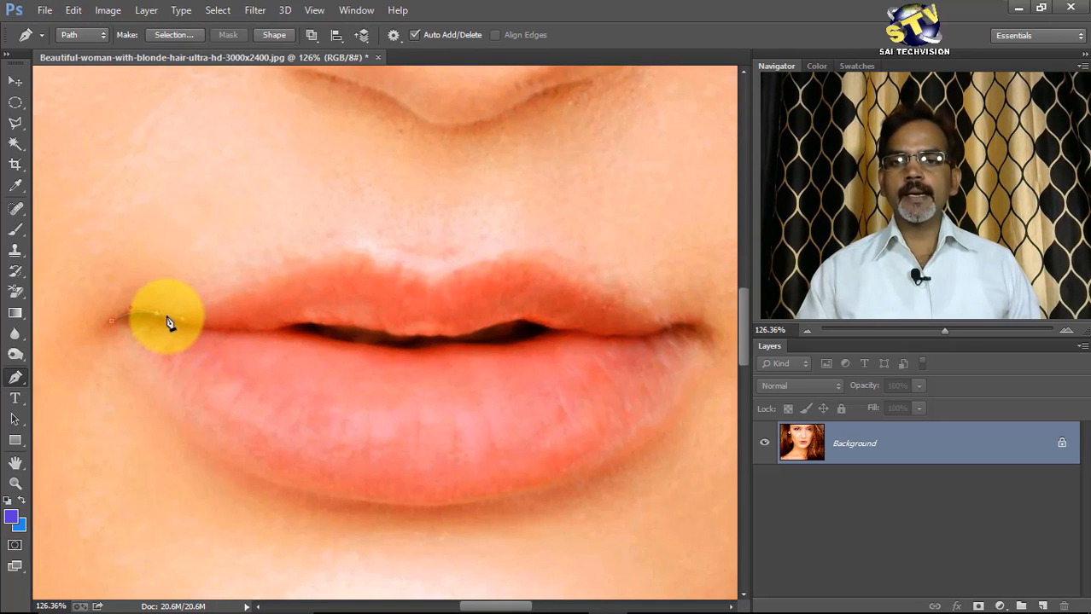
left_click_drag(256, 278, 280, 260)
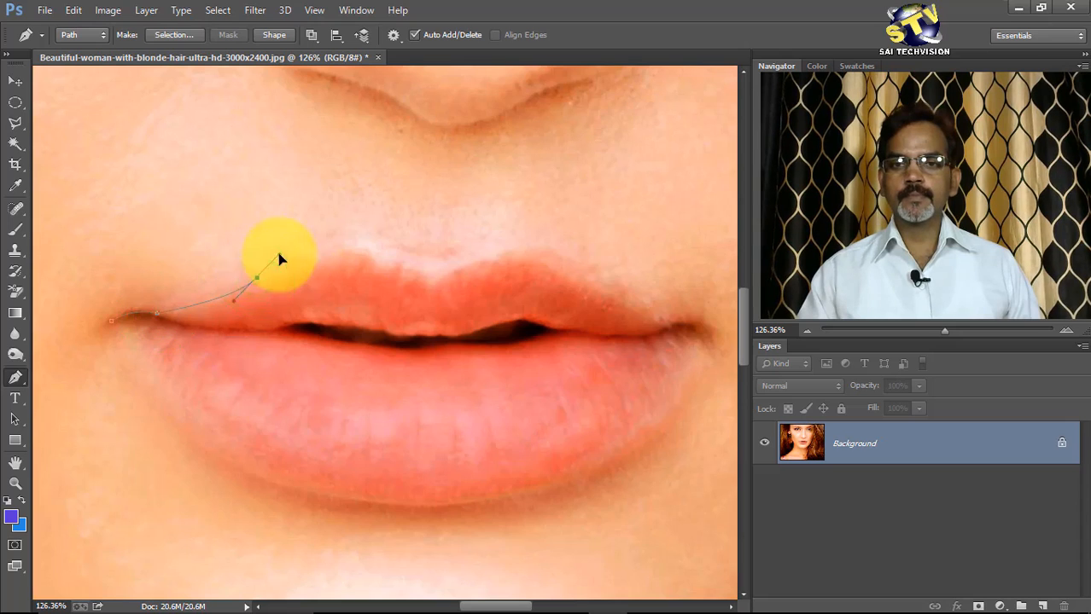
left_click(257, 277, "alt")
left_click_drag(367, 248, 482, 256)
left_click(367, 248, "alt")
left_click(422, 271, "alt")
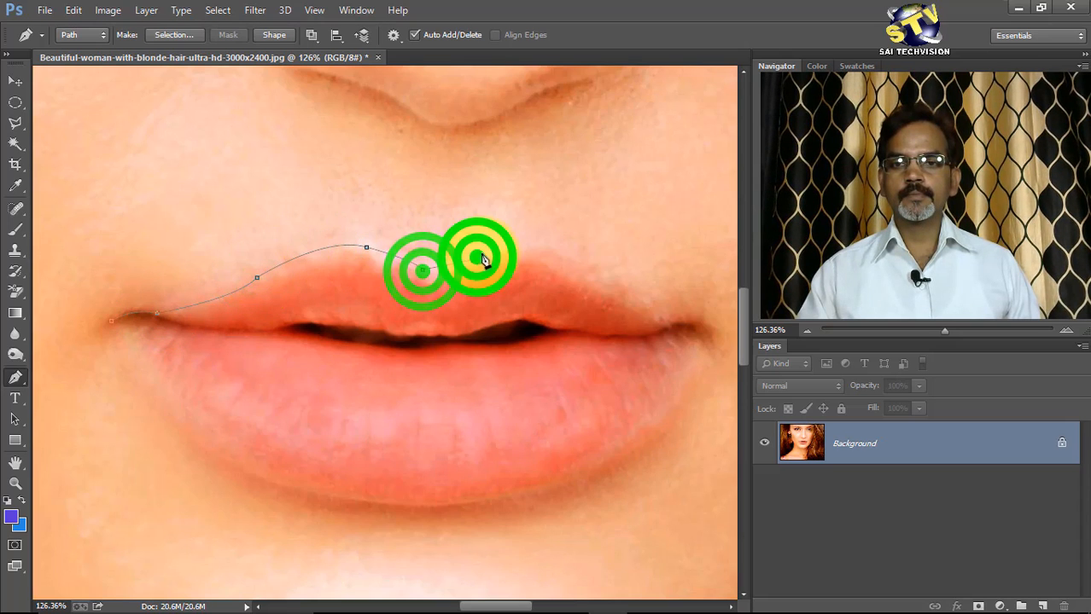
Step: Continue the path from the cupid's bow along the other half of the upper lip to the opposite mouth corner
left_click_drag(579, 268, 604, 300)
left_click(602, 287, "alt")
left_click_drag(690, 321, 679, 379)
left_click(689, 321, "alt")
Step: Trace the path around the lower lip from the mouth corner on the image's right to the bottom centre, correcting its curve there
left_click_drag(588, 470, 401, 512)
left_click_drag(378, 502, 312, 480)
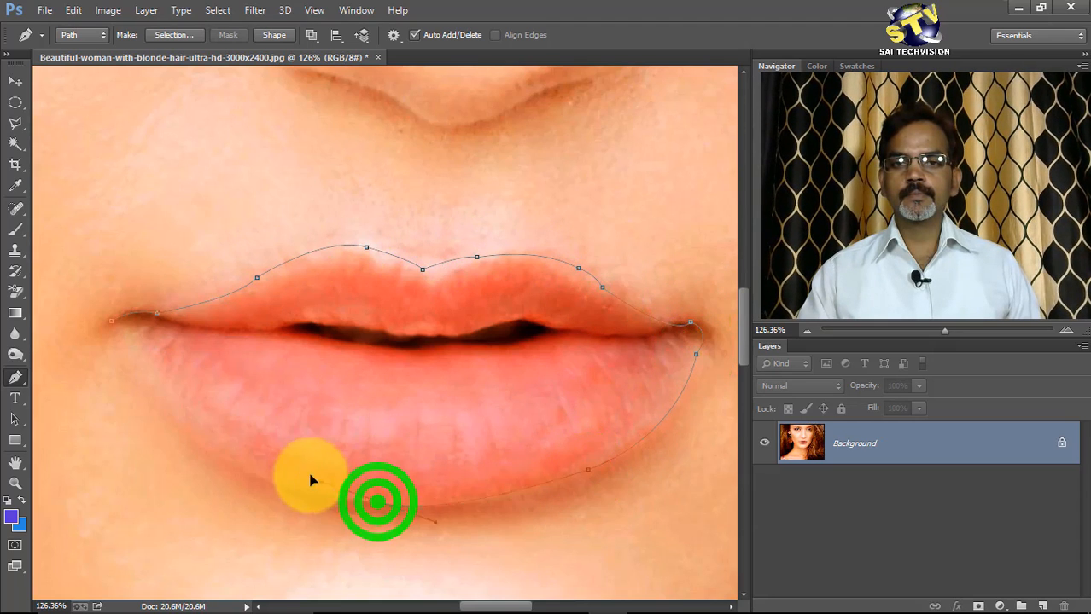
left_click(378, 502, "alt")
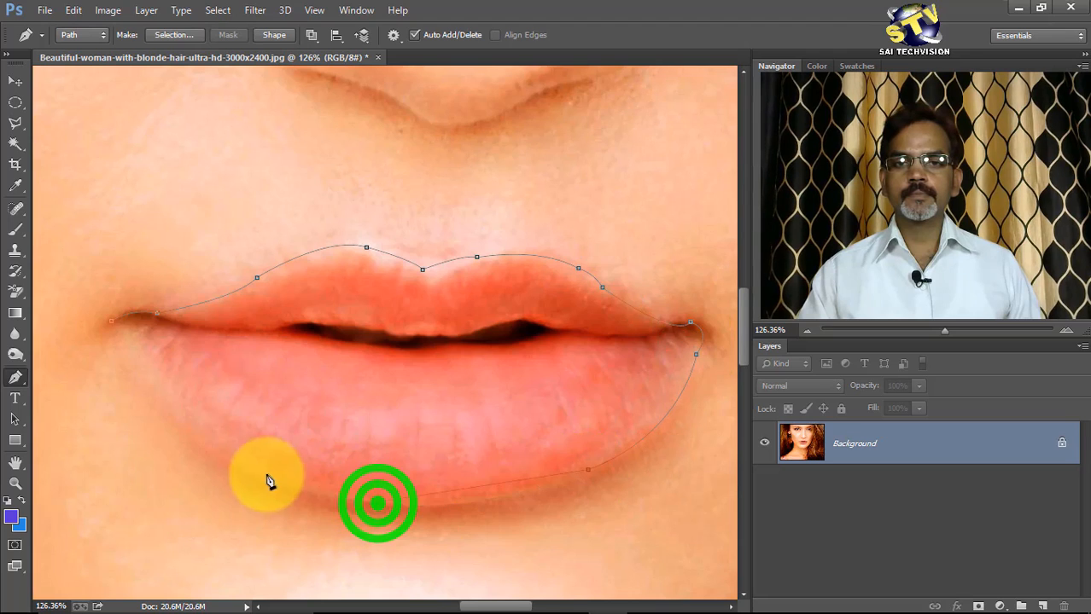
left_click(587, 469, "alt")
left_click_drag(388, 505, 282, 496)
left_click(387, 505, "alt")
Step: Trace the remaining half of the lower lip and close the path at its starting point in the mouth corner
left_click_drag(208, 440, 122, 324)
left_click(208, 440, "alt")
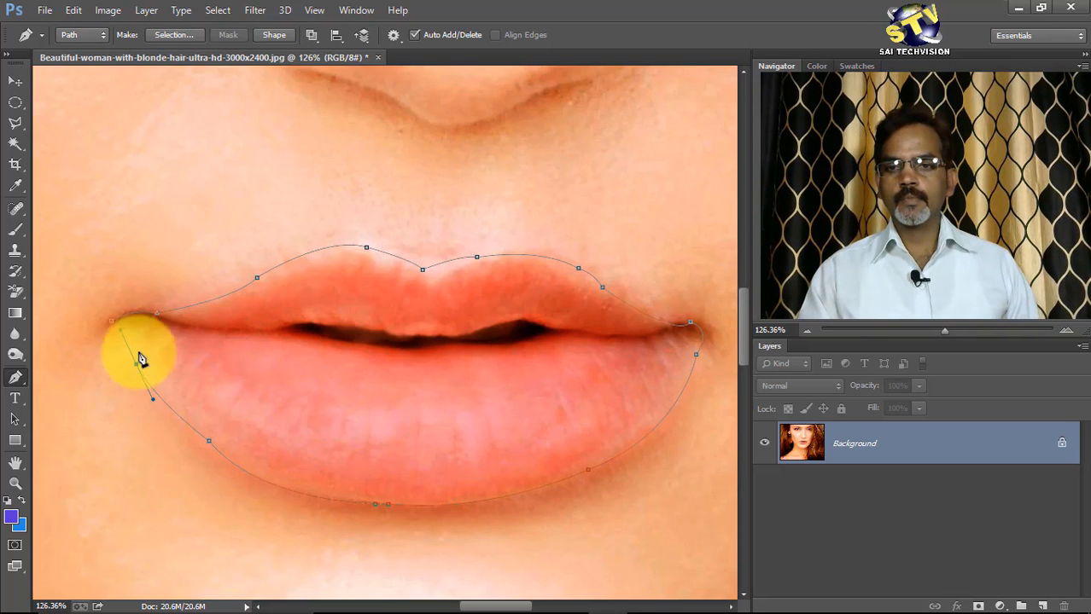
left_click(137, 363, "alt")
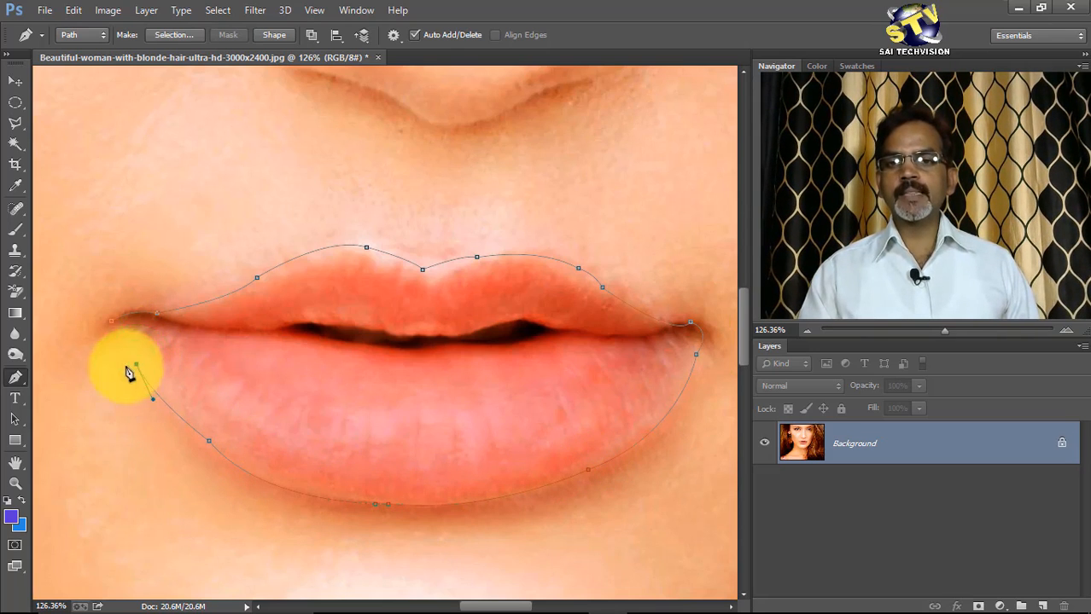
left_click_drag(111, 321, 126, 312)
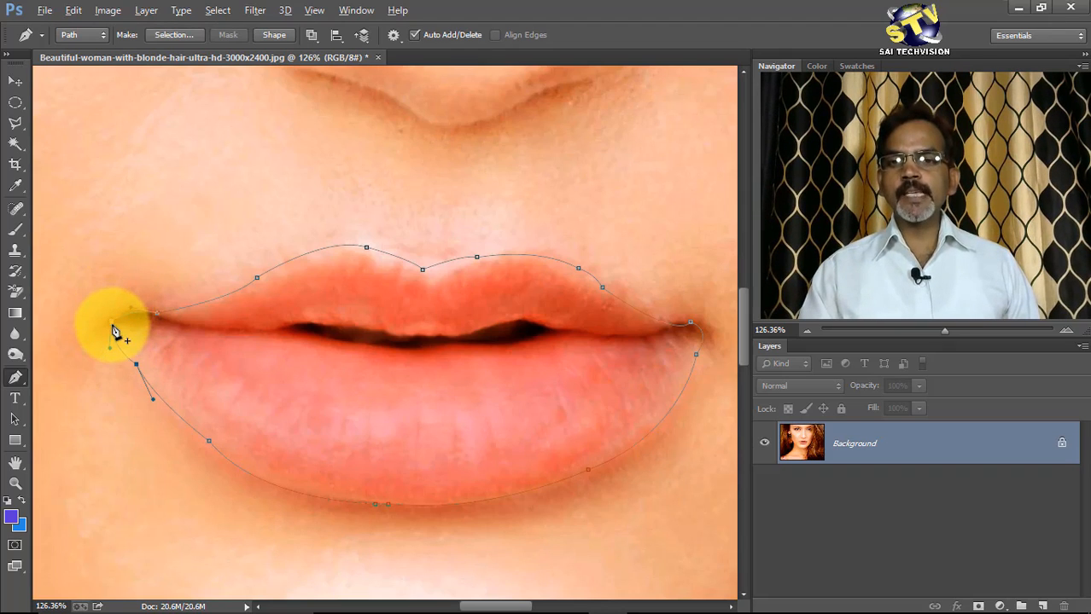
left_click(112, 325)
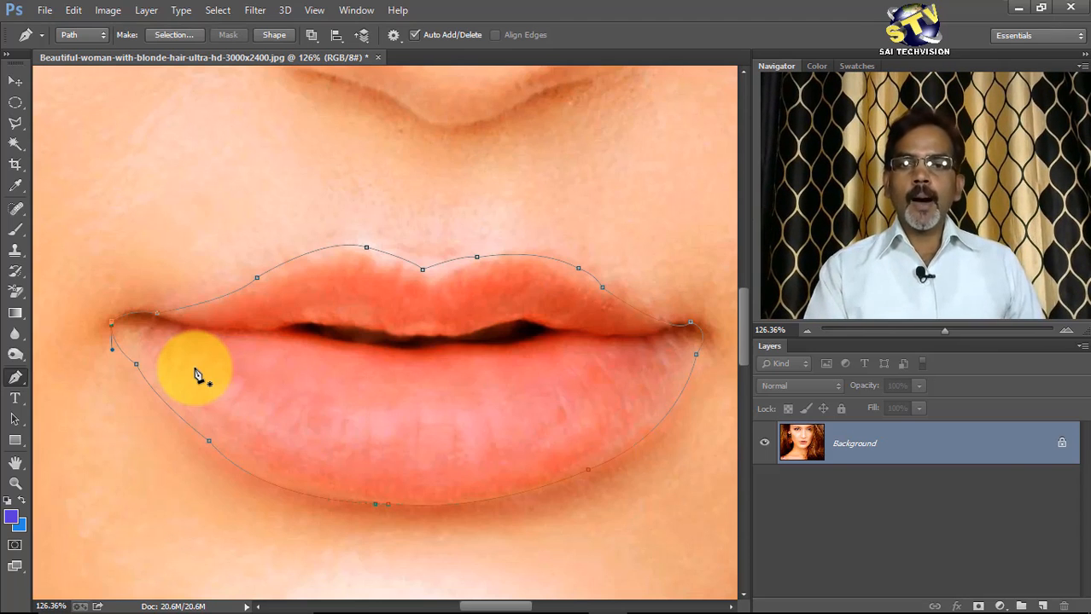
Step: Convert the closed lip path into a new feathered, anti-aliased selection
right_click(414, 368)
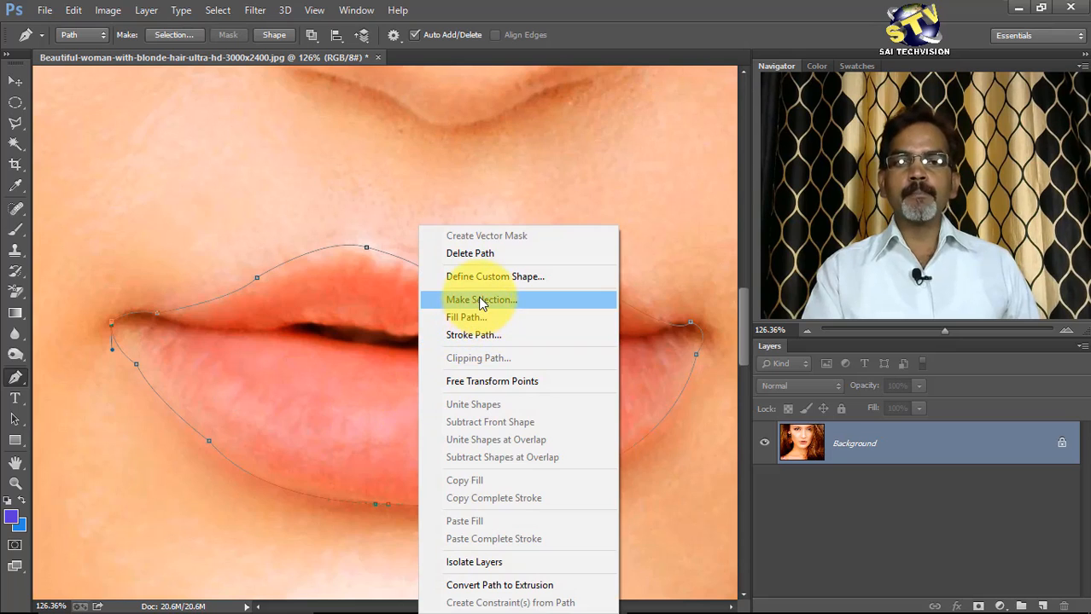
left_click(478, 298)
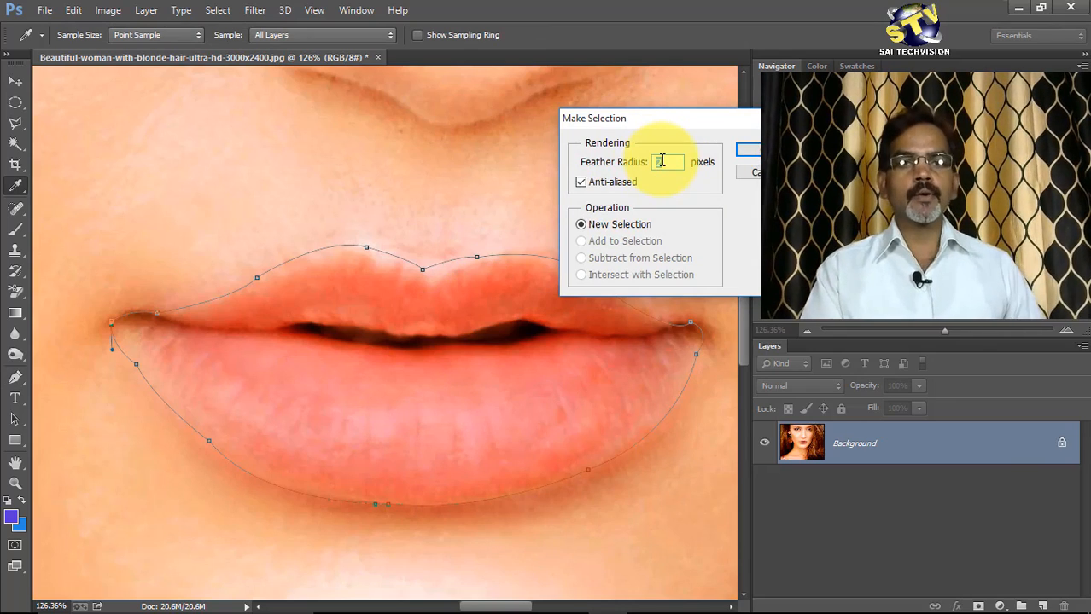
left_click(748, 150)
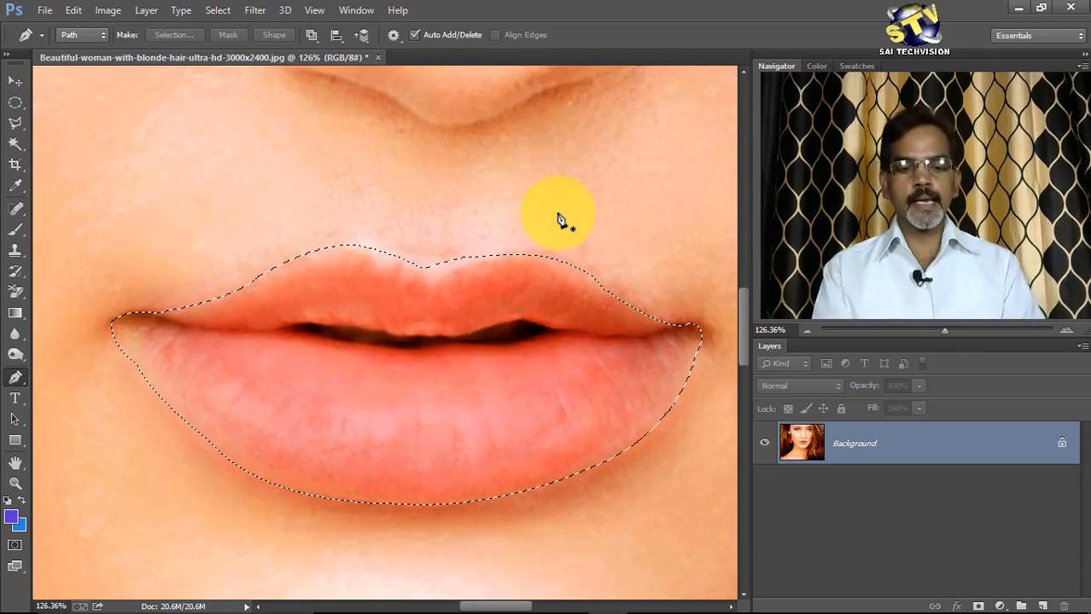
Step: Recolour the selected lips with Hue/Saturation, setting Hue to -2, Saturation to +91 and Lightness to -13
key("ctrl+u")
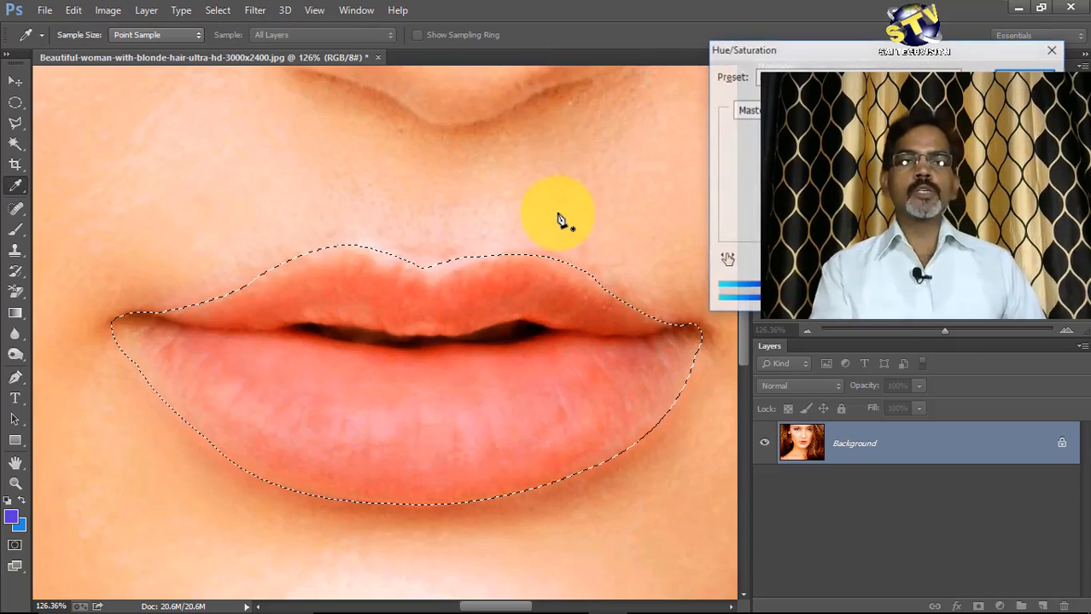
left_click(841, 54)
left_click_drag(840, 53, 133, 7)
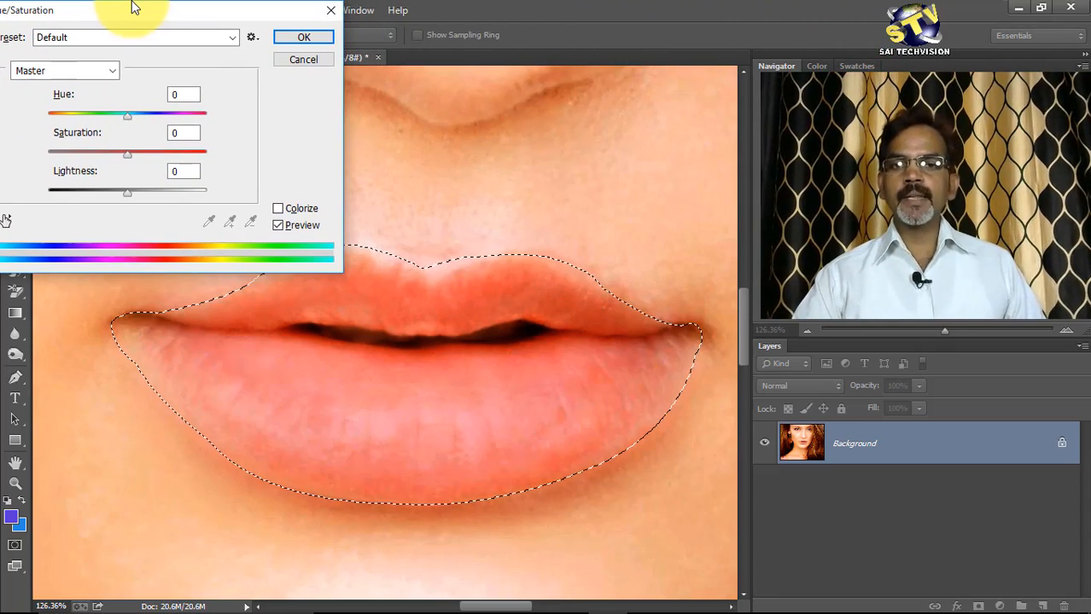
left_click(127, 115)
left_click_drag(156, 116, 109, 110)
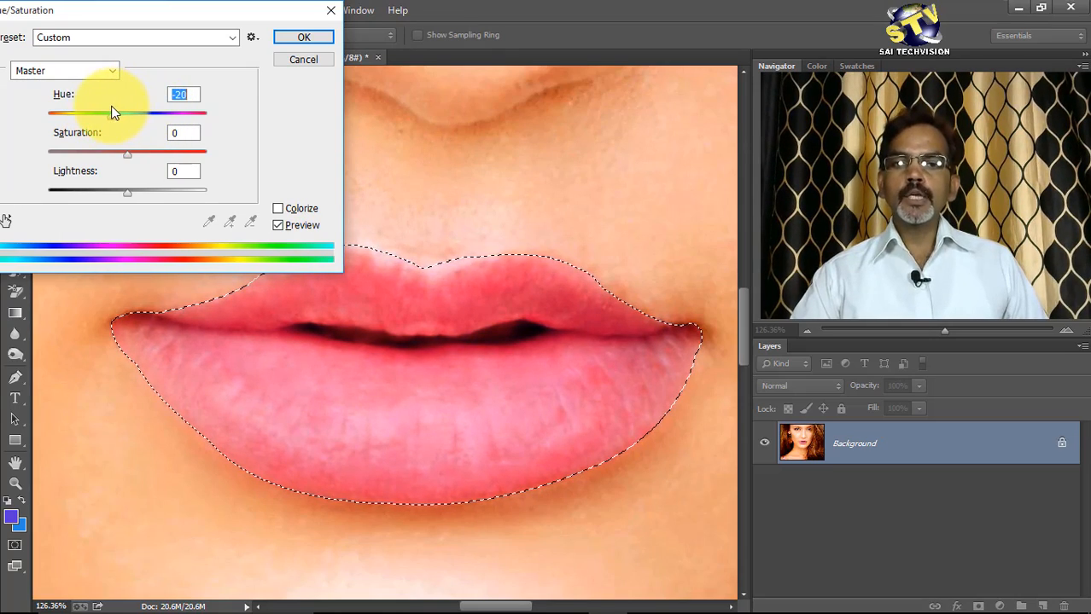
left_click_drag(126, 155, 183, 166)
mouse_move(126, 192)
left_mouse_down()
mouse_move(149, 191)
mouse_move(117, 200)
left_mouse_up()
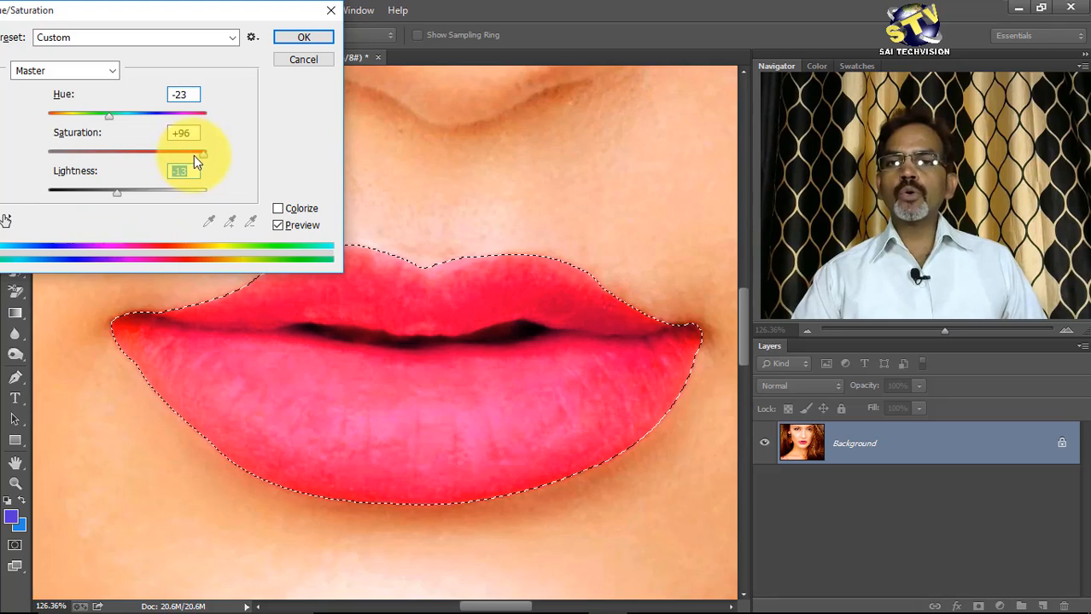
mouse_move(204, 154)
left_mouse_down()
mouse_move(103, 163)
mouse_move(200, 163)
left_mouse_up()
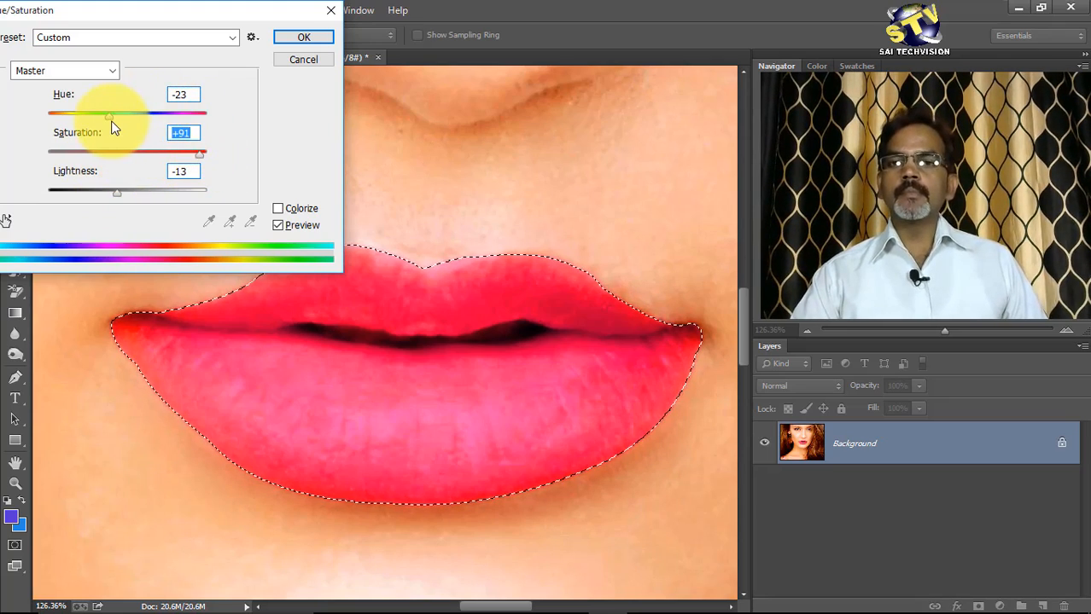
mouse_move(111, 115)
left_mouse_down()
mouse_move(49, 122)
mouse_move(151, 118)
mouse_move(126, 120)
left_mouse_up()
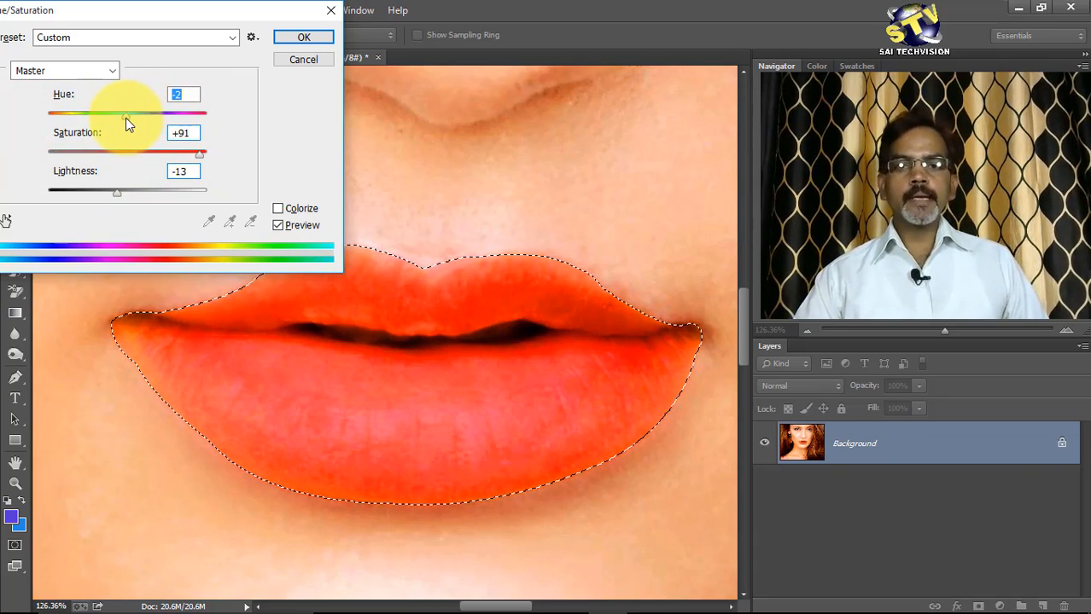
left_click(297, 38)
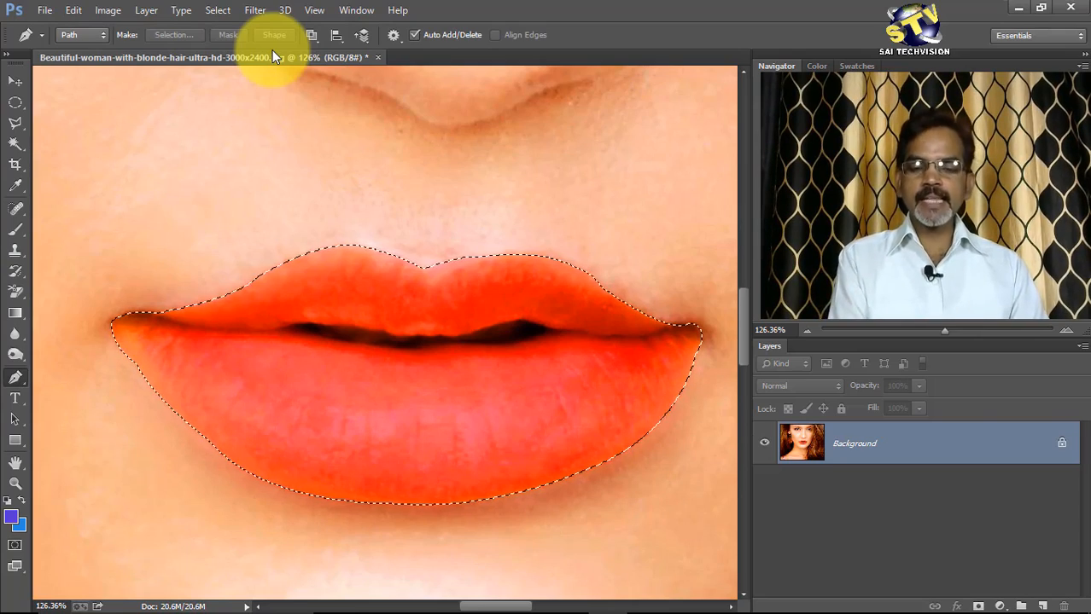
Step: Apply a Color Balance adjustment to the midtones of the selected lips, shifting them to a deeper red
key("ctrl+b")
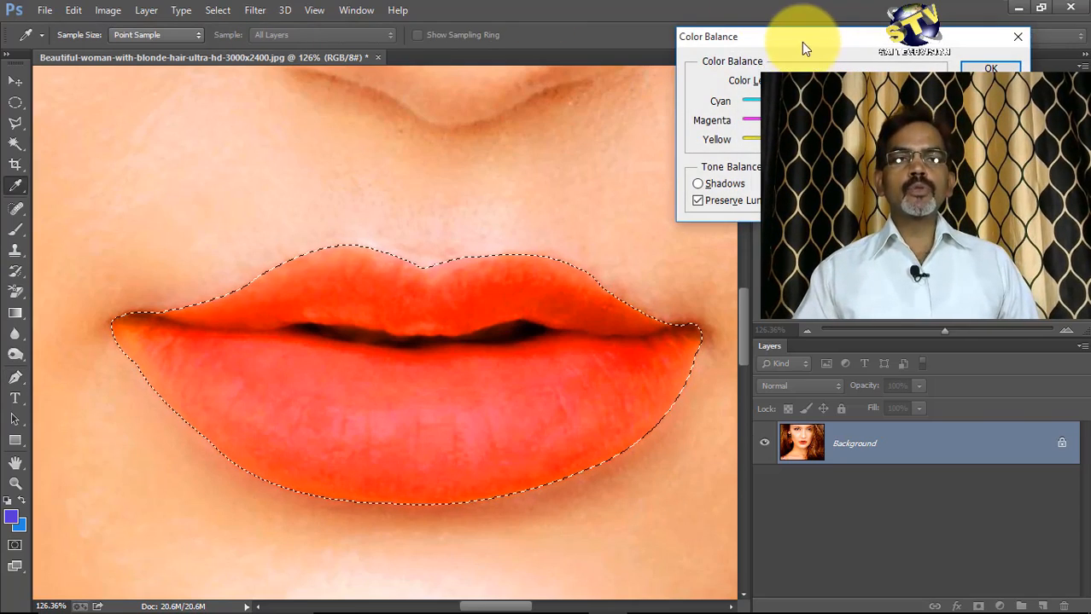
left_click_drag(801, 42, 149, 34)
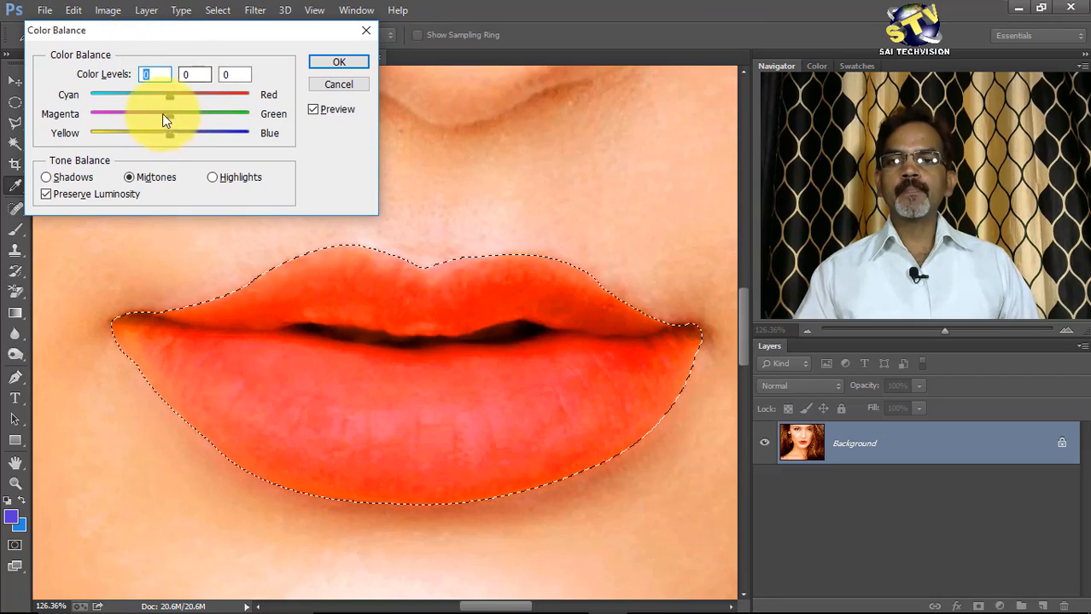
left_click_drag(171, 94, 146, 134)
left_click(339, 62)
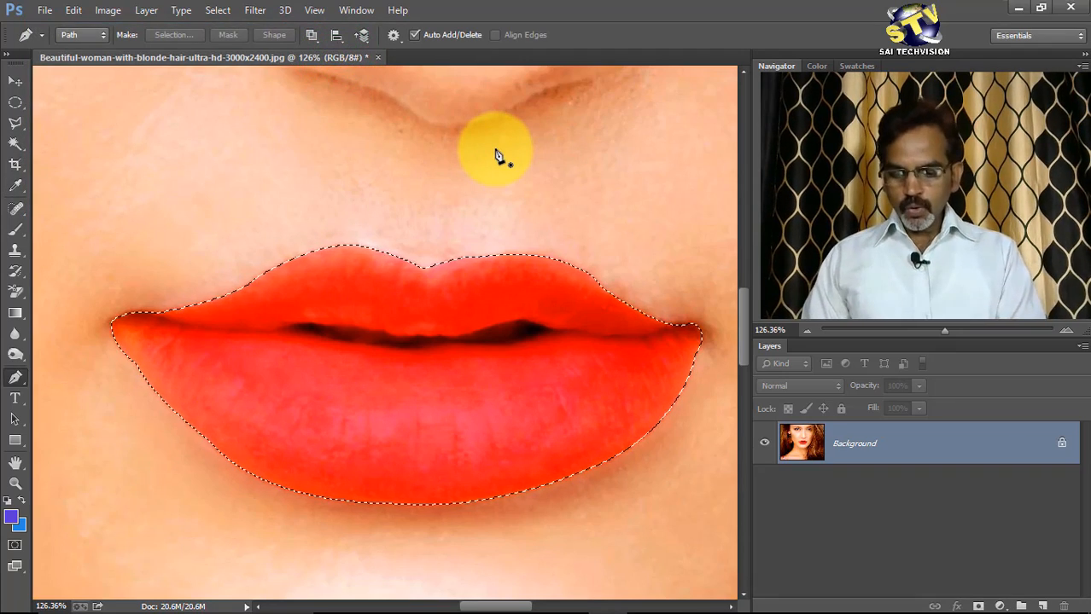
Step: Deselect the recoloured lips and check the lipstick effect against the whole face
key("ctrl+d")
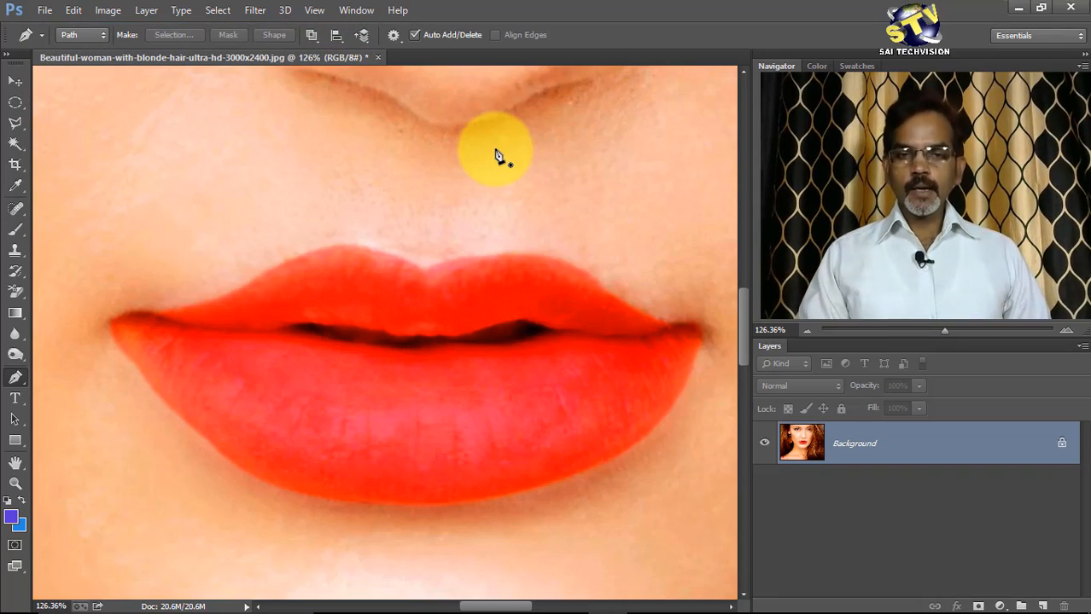
scroll(500, 155, "down", 8)
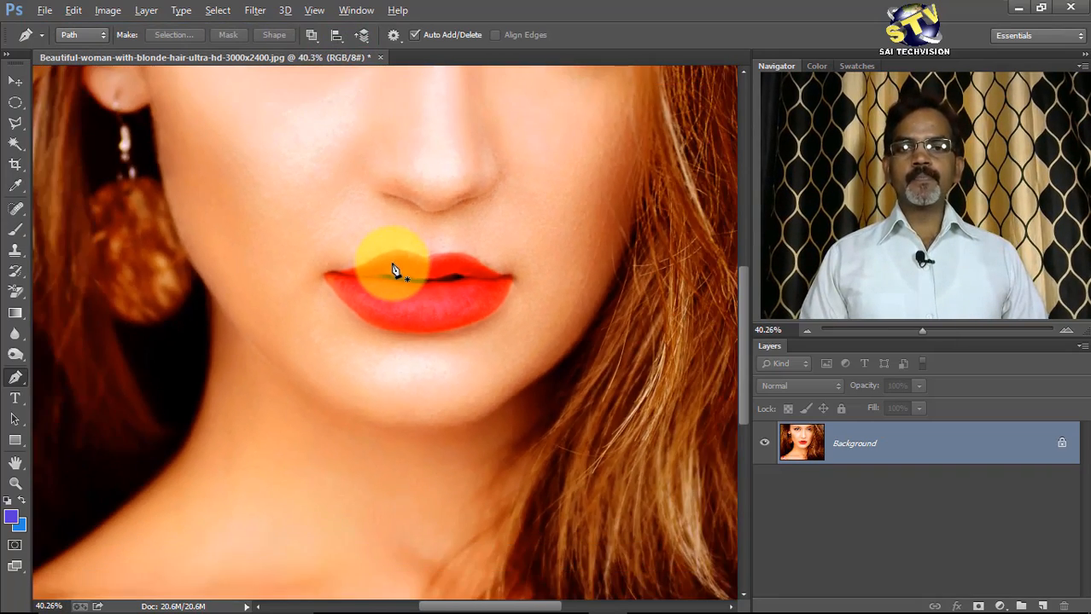
scroll(394, 269, "down", 3)
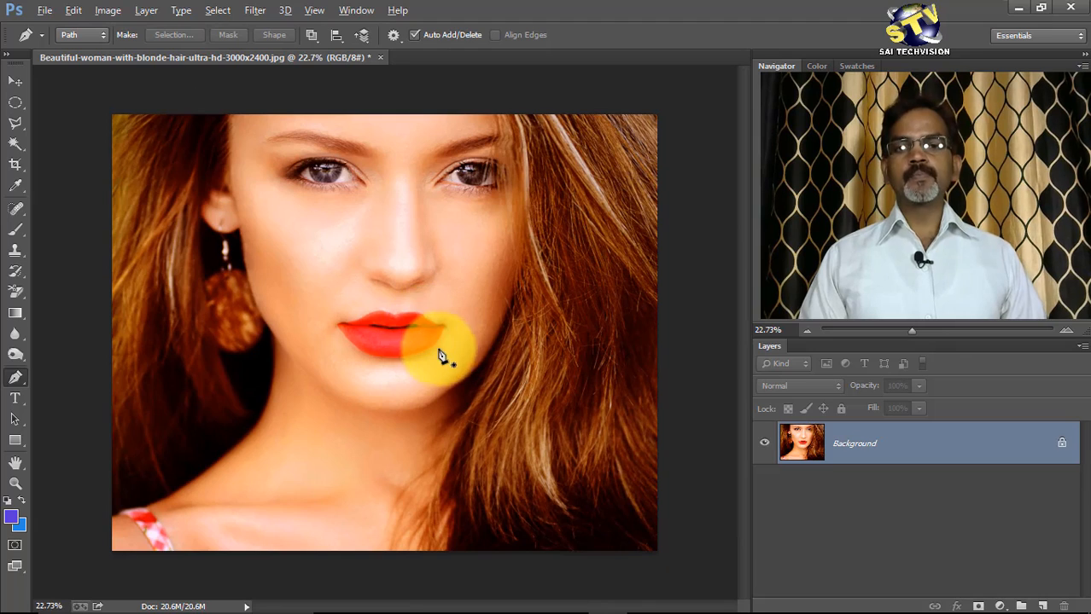
scroll(441, 357, "up", 1)
key("alt")
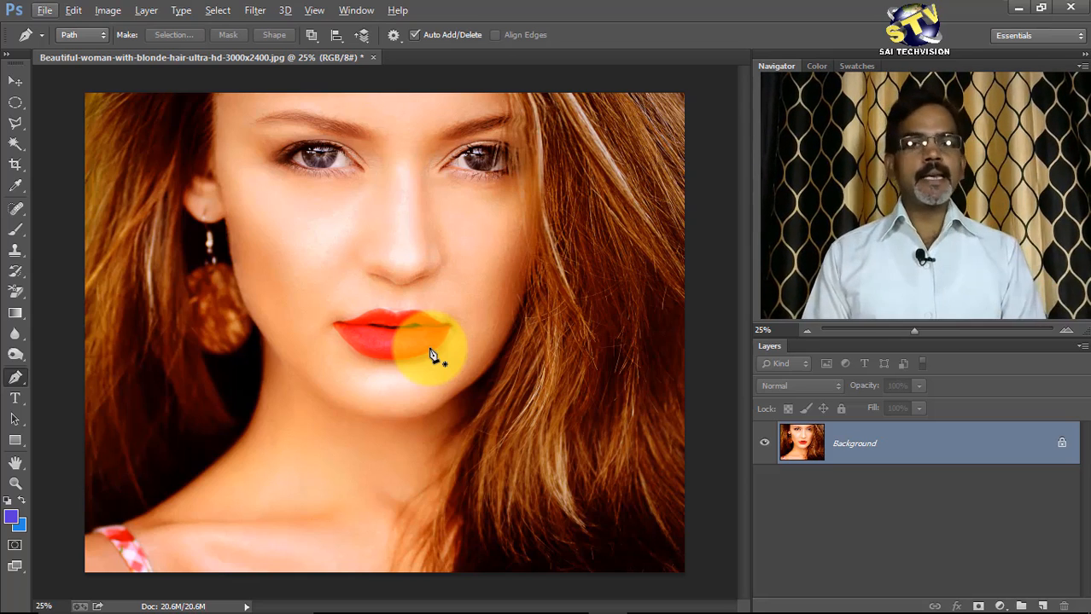
scroll(430, 356, "up", 2)
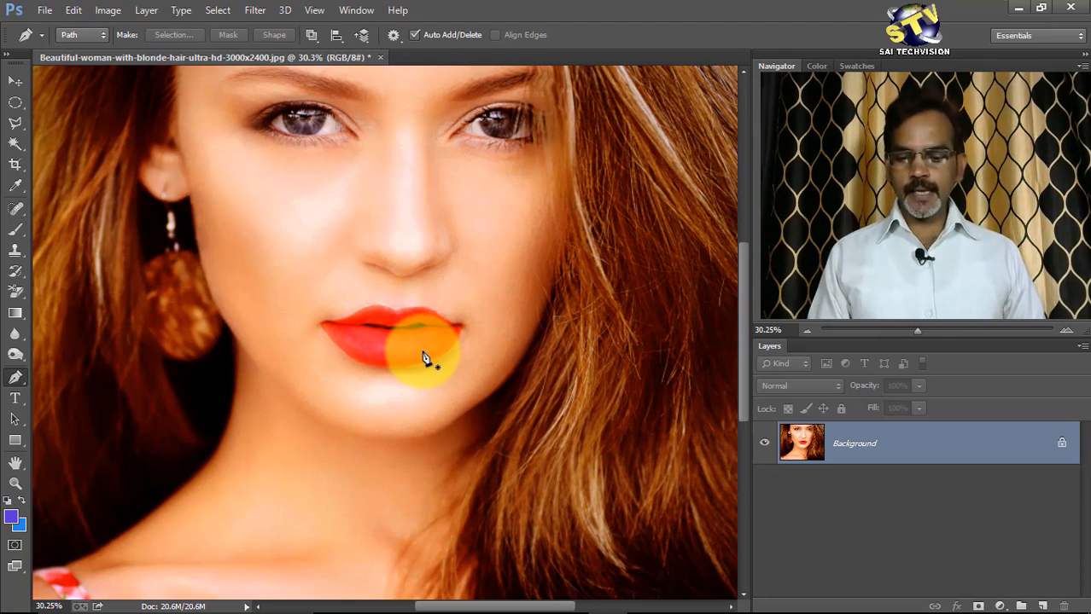
Step: Step back through the lip recolouring and close the portrait without saving its changes
scroll(424, 357, "up", 1)
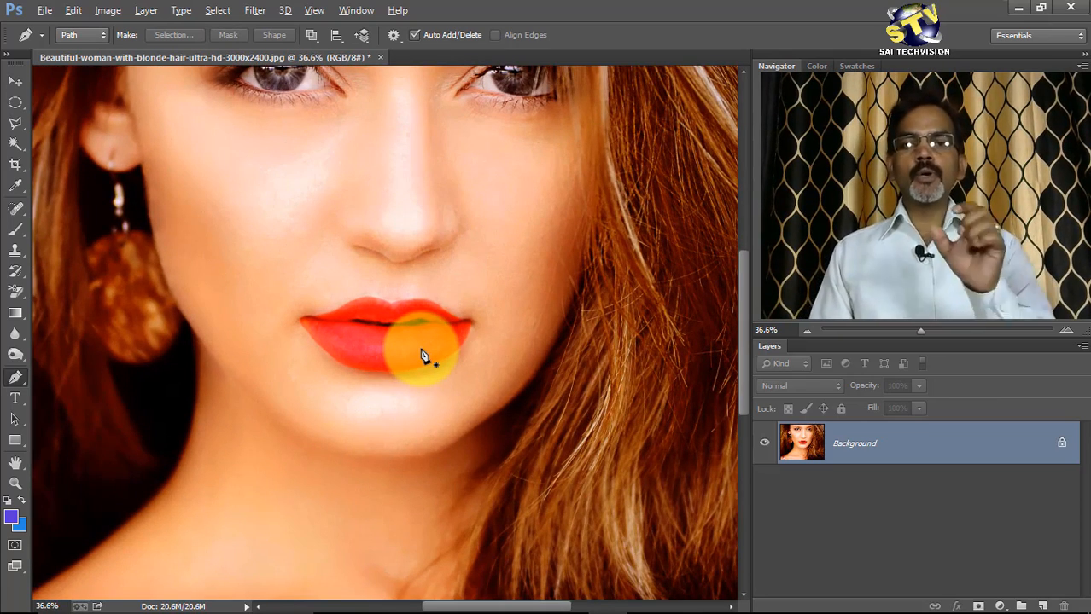
key("alt")
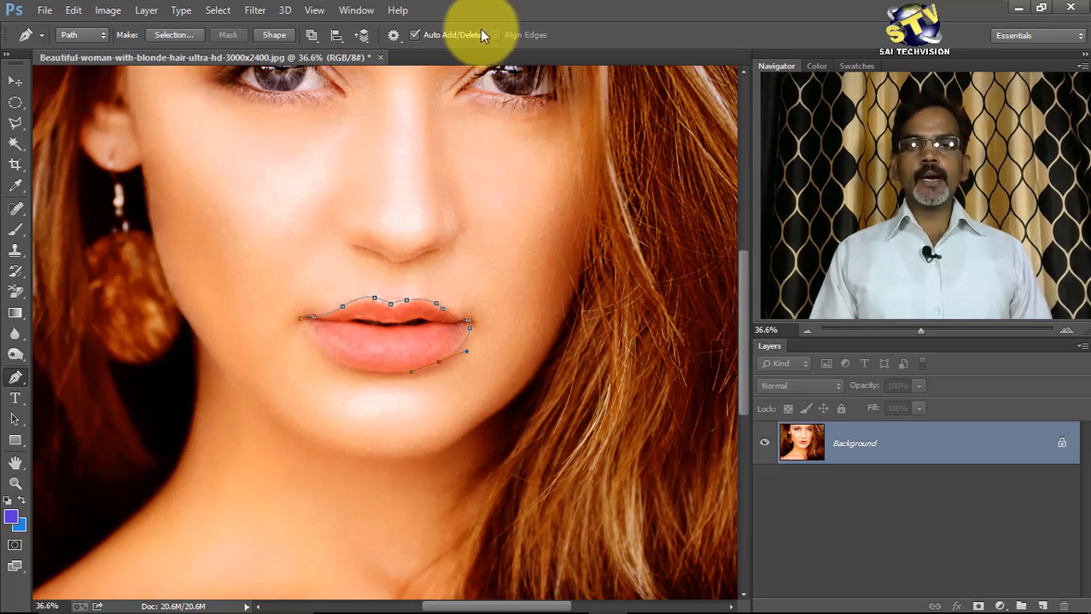
left_click(378, 60)
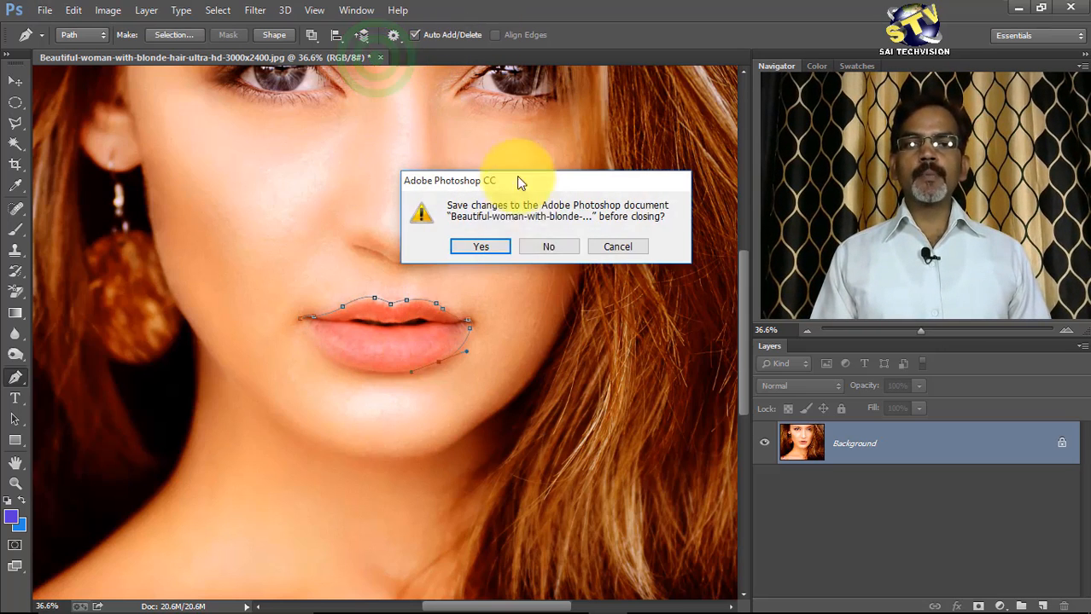
left_click(550, 249)
Step: Reopen the original portrait Beautiful-woman-with-blonde-hair-ultra-hd-3000x2400.jpg from the Desktop
left_click(44, 10)
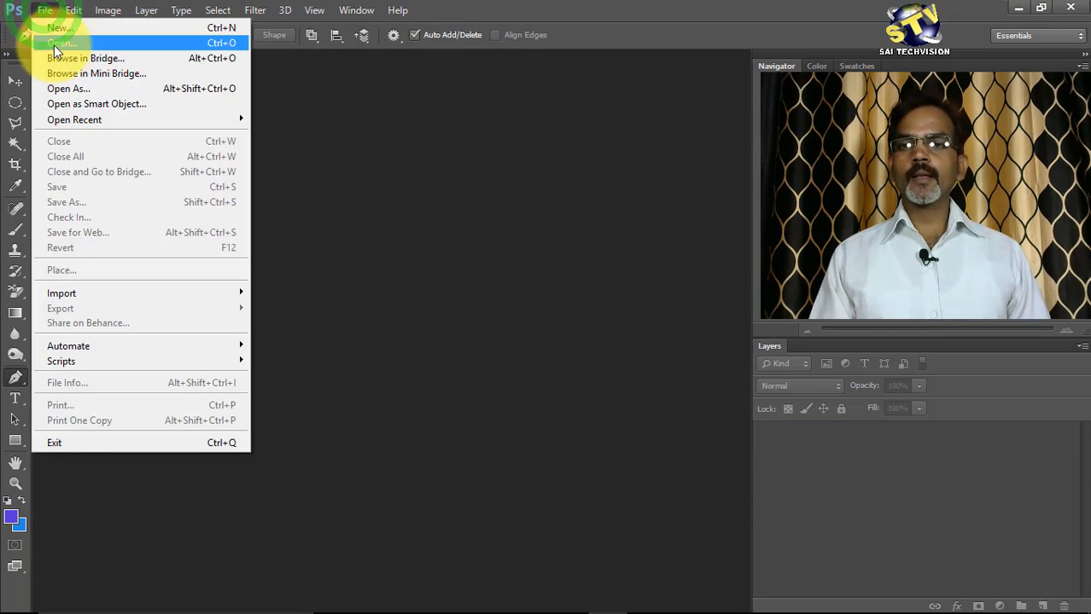
left_click(47, 40)
left_click(753, 162)
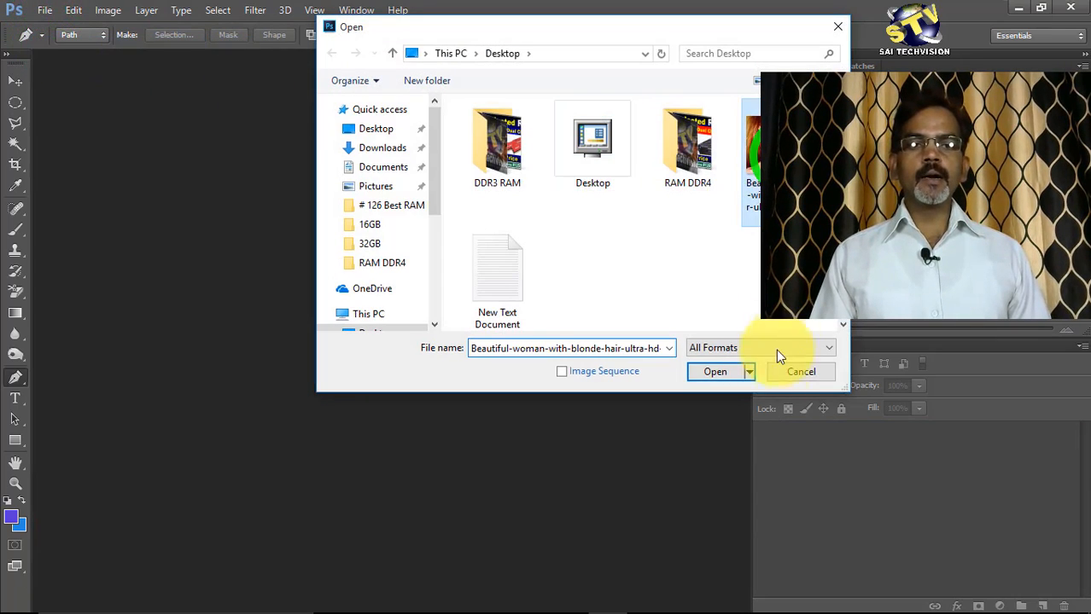
left_click(717, 371)
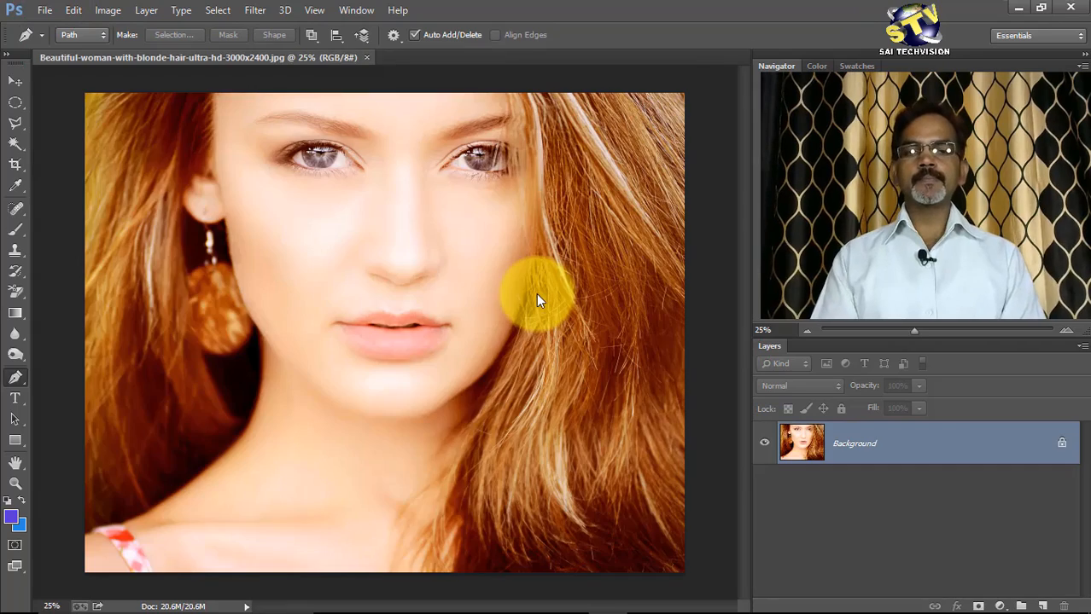
Step: Darken the portrait's midtones with a Levels adjustment, setting the RGB midtone input to 0.58
scroll(445, 303, "up", 2)
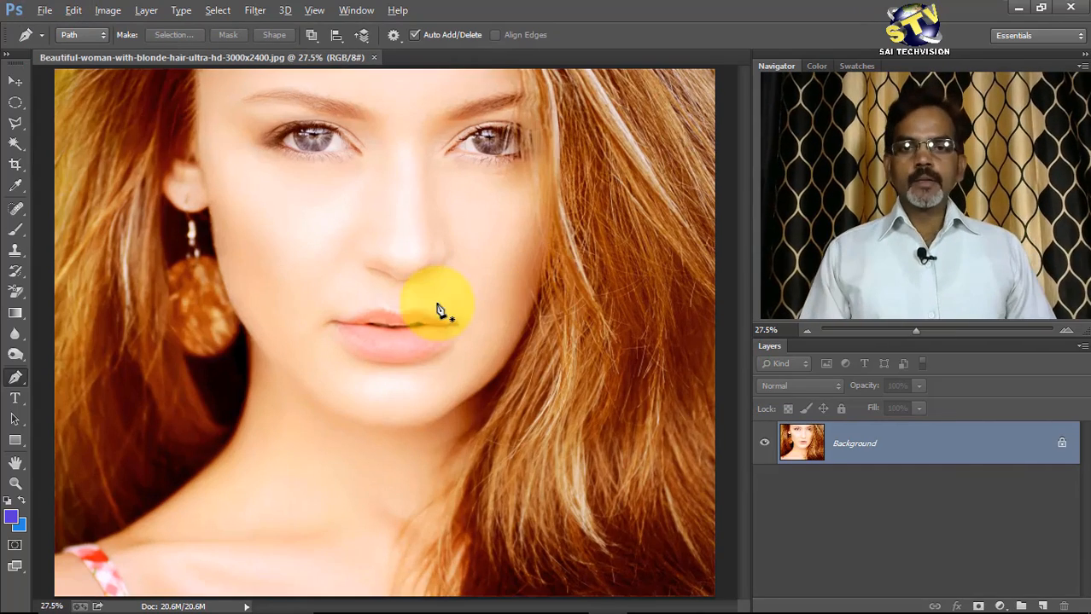
scroll(427, 341, "up", 5)
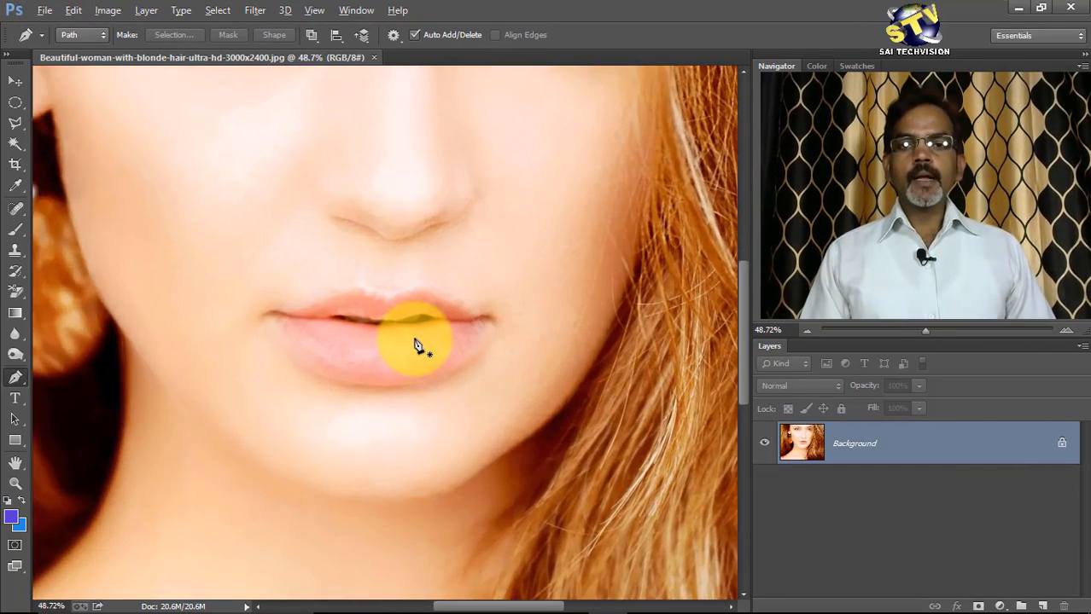
scroll(416, 344, "up", 1)
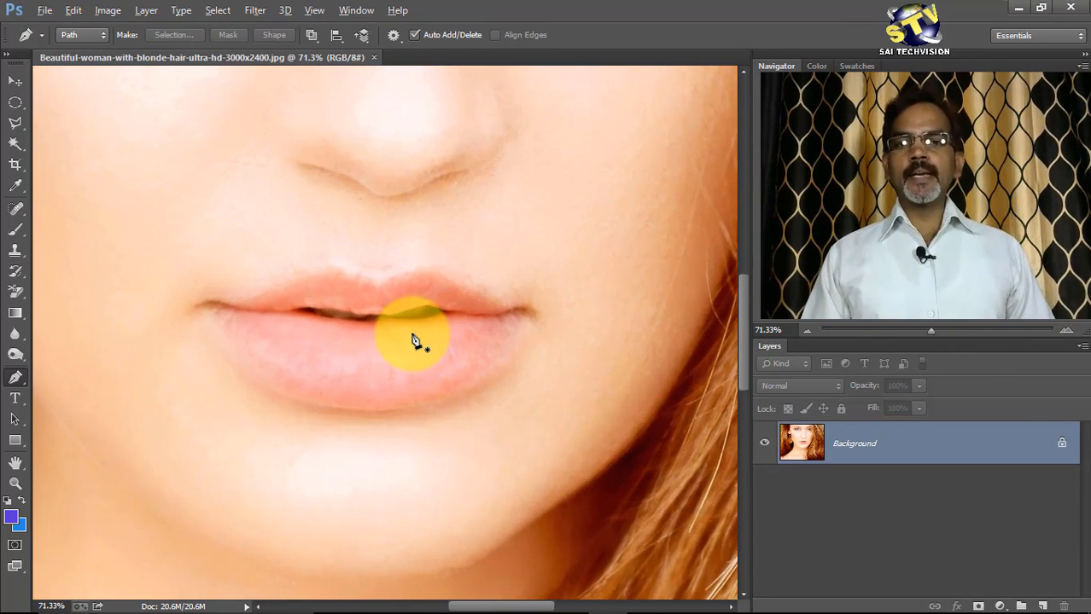
scroll(409, 340, "down", 2)
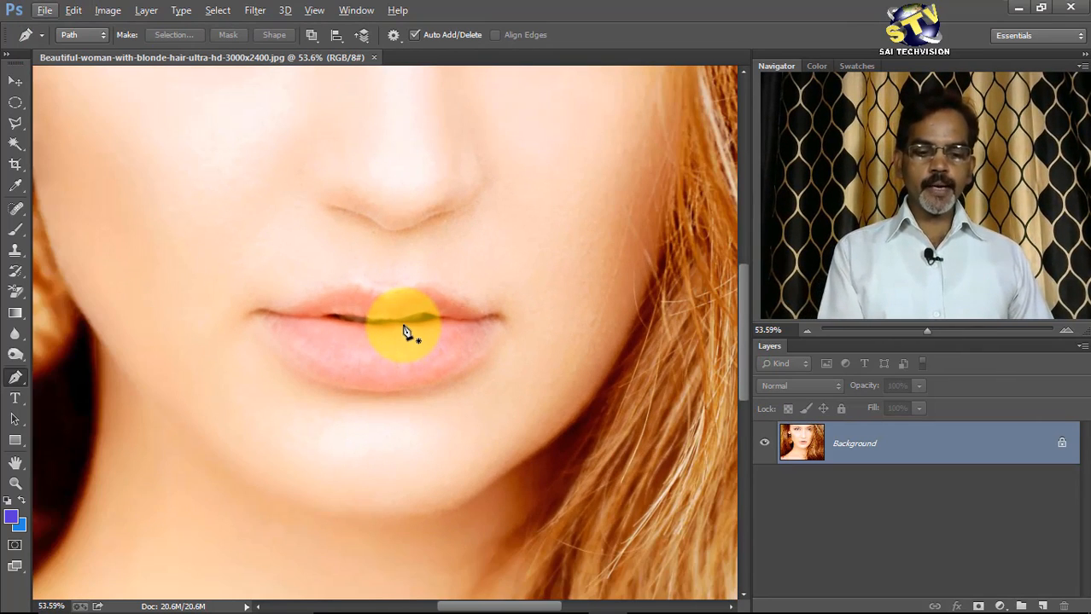
key("ctrl+l")
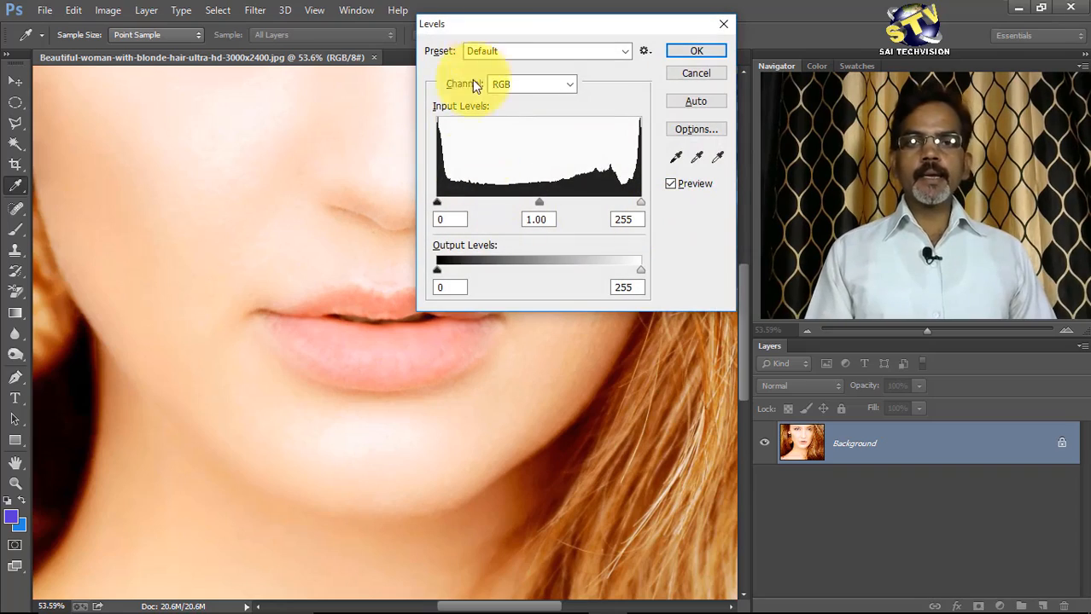
left_click_drag(523, 29, 512, 29)
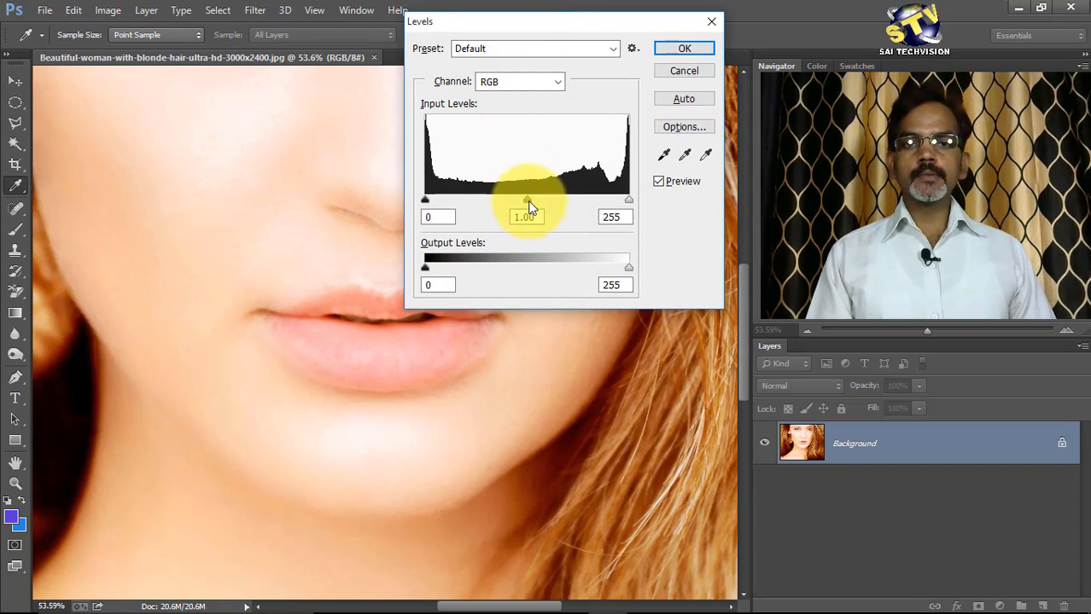
left_click_drag(527, 201, 562, 198)
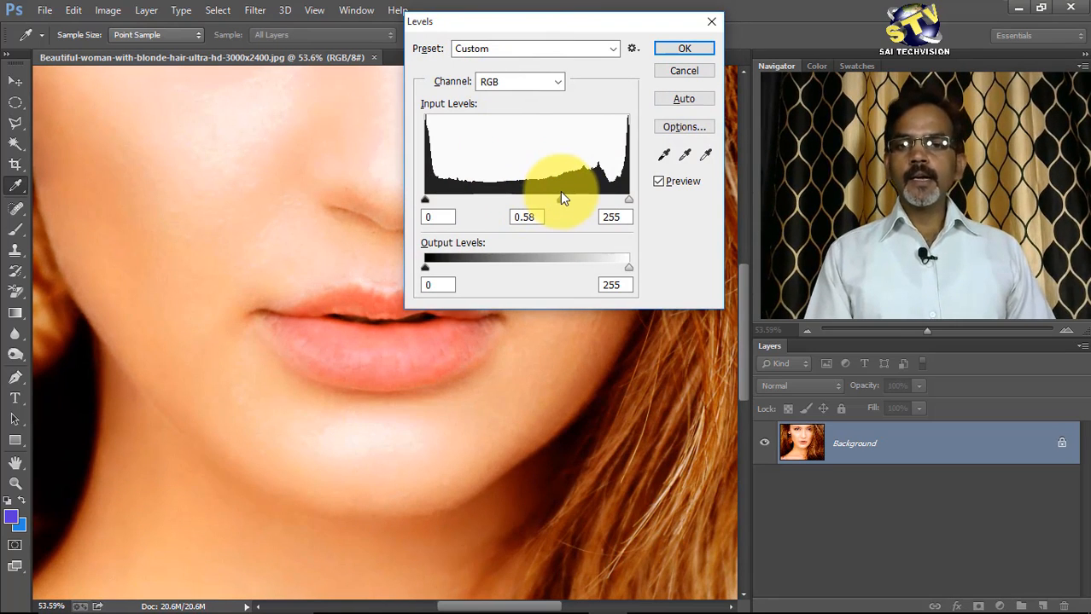
left_click(683, 47)
Step: Convert the locked Background into an editable layer in Normal mode at 100% opacity, keeping the default name
key("p")
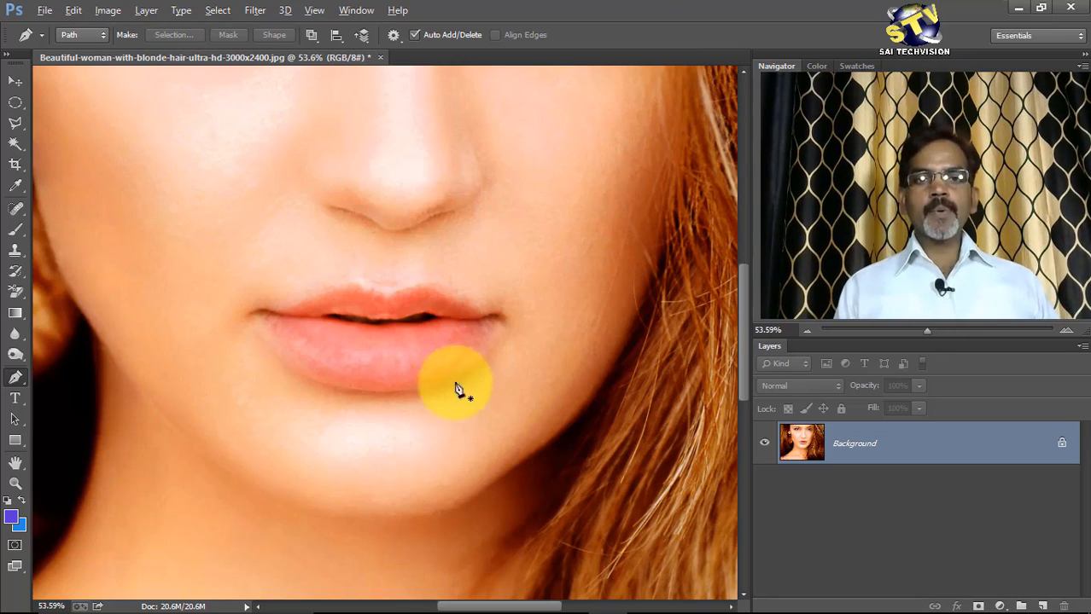
scroll(465, 315, "up", 4)
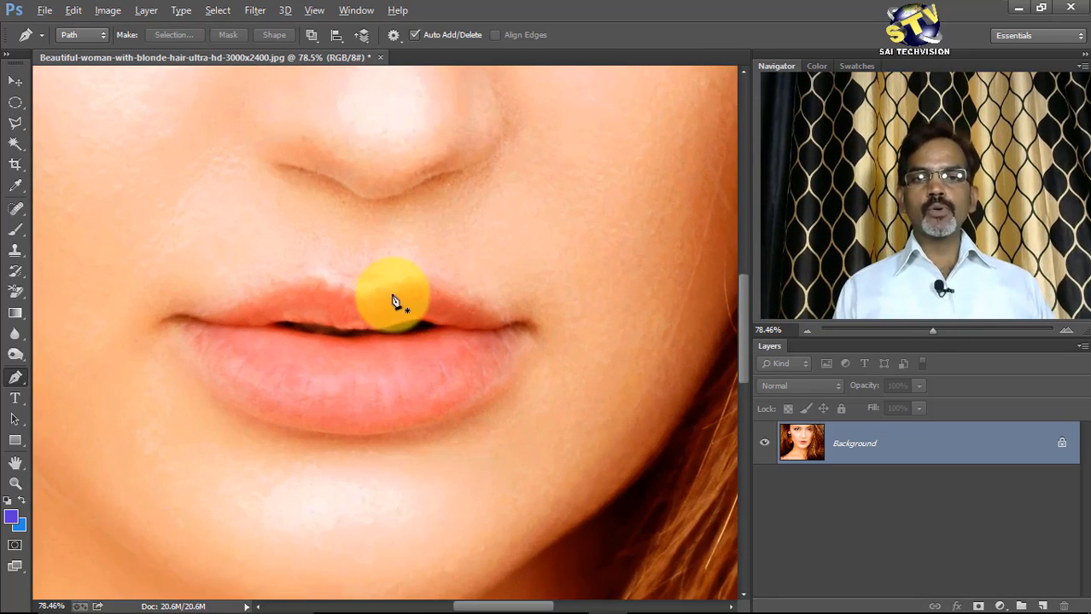
key("alt")
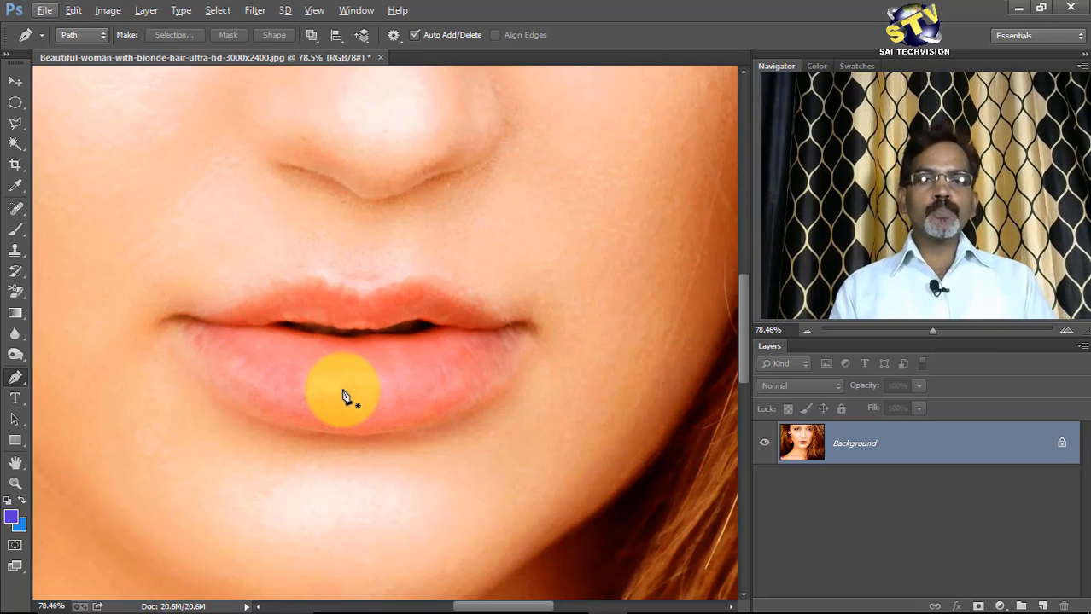
double_click(994, 445)
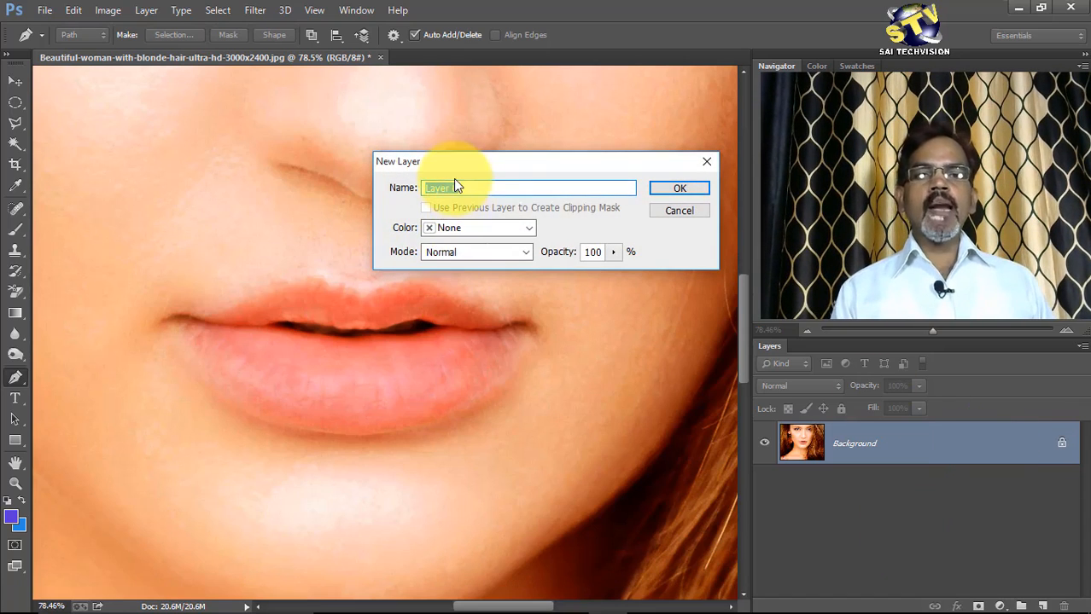
left_click(679, 188)
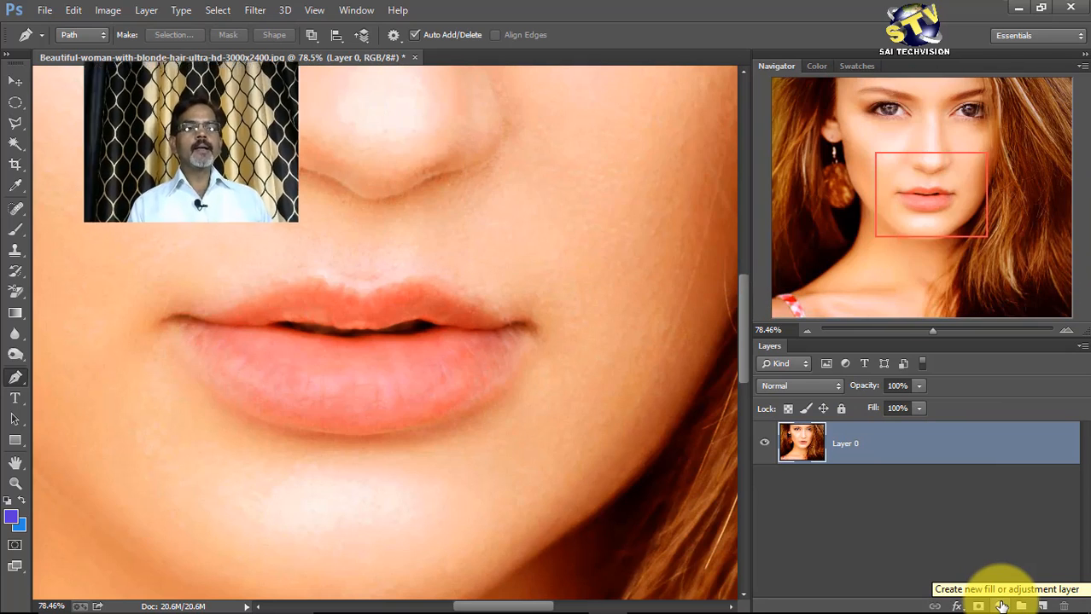
Step: Add a Solid Color fill layer above the portrait in bright red, e8050a
left_click(1001, 605)
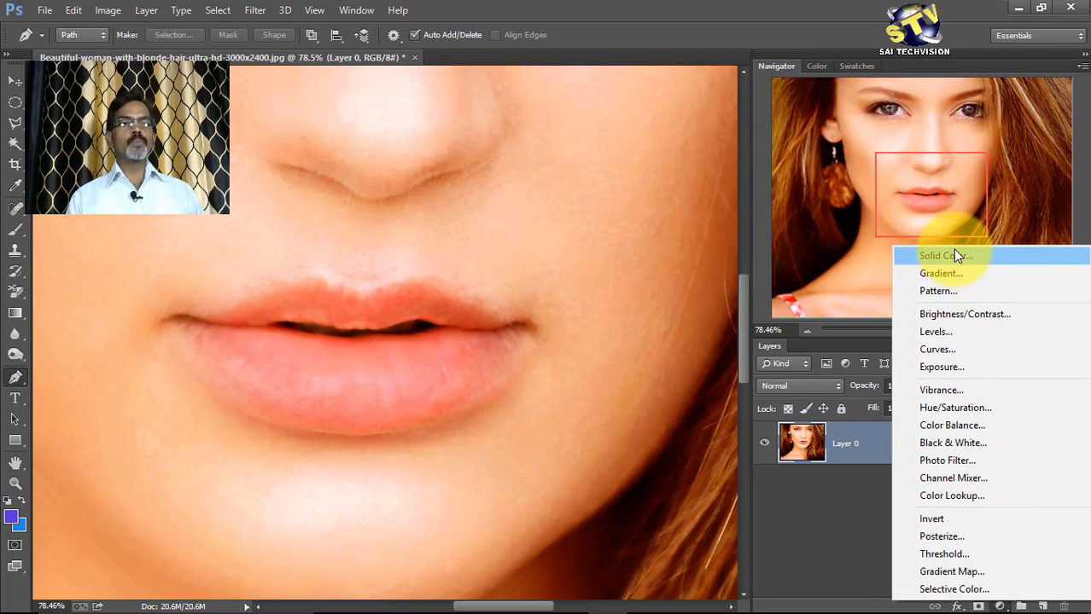
left_click(954, 252)
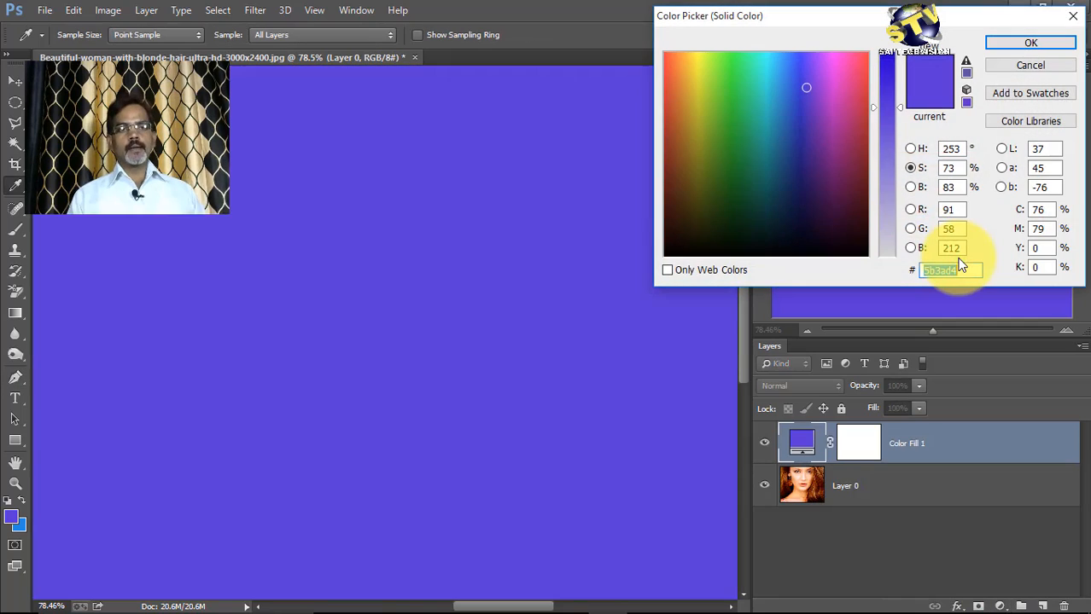
left_click(910, 149)
left_click(886, 57)
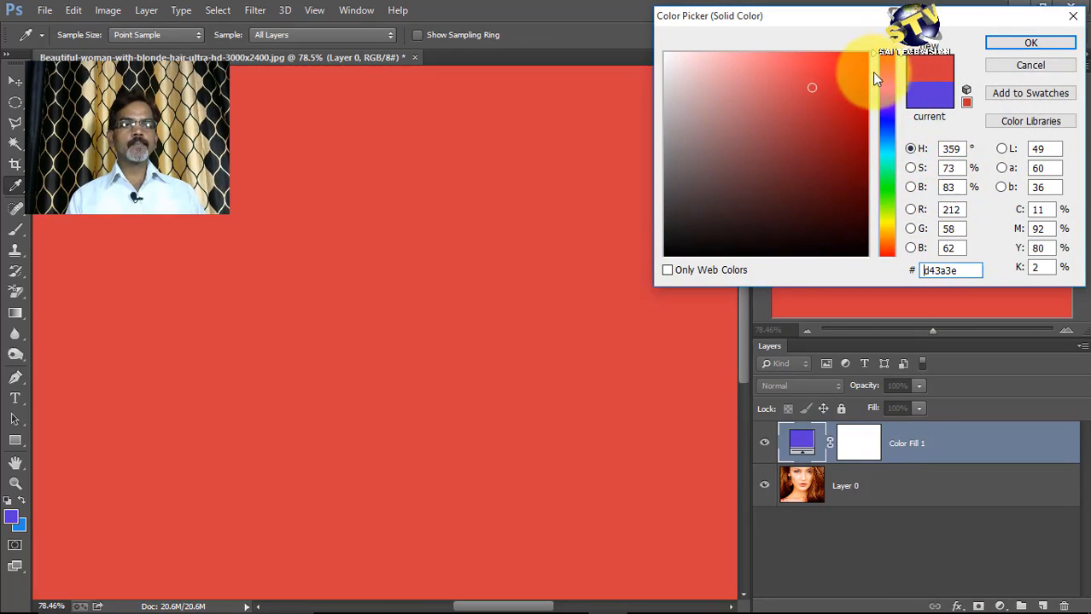
left_click(859, 76)
left_click_drag(859, 75, 866, 64)
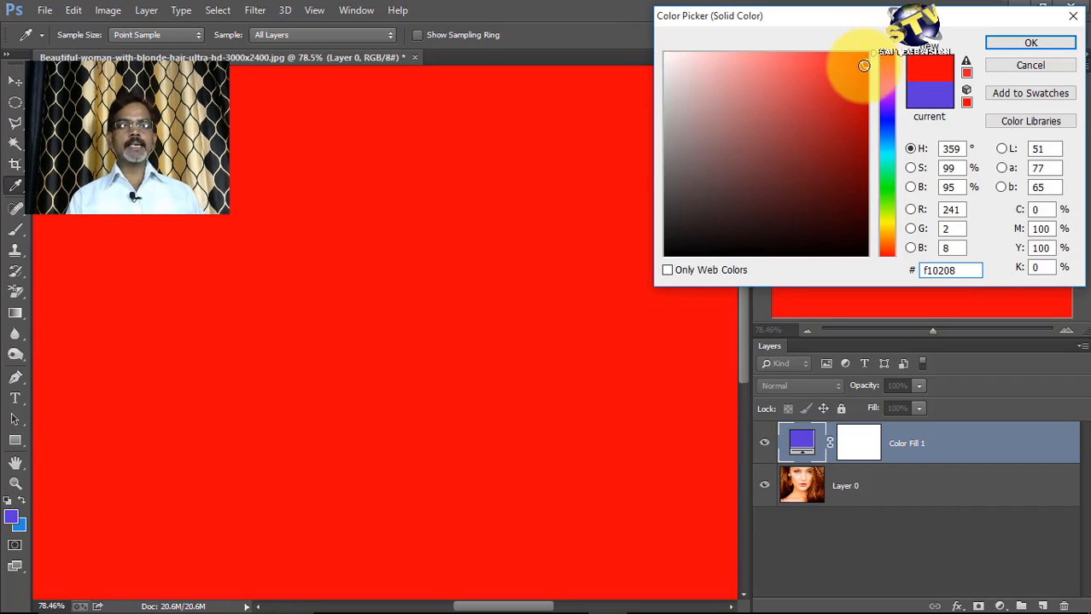
left_click_drag(864, 65, 864, 71)
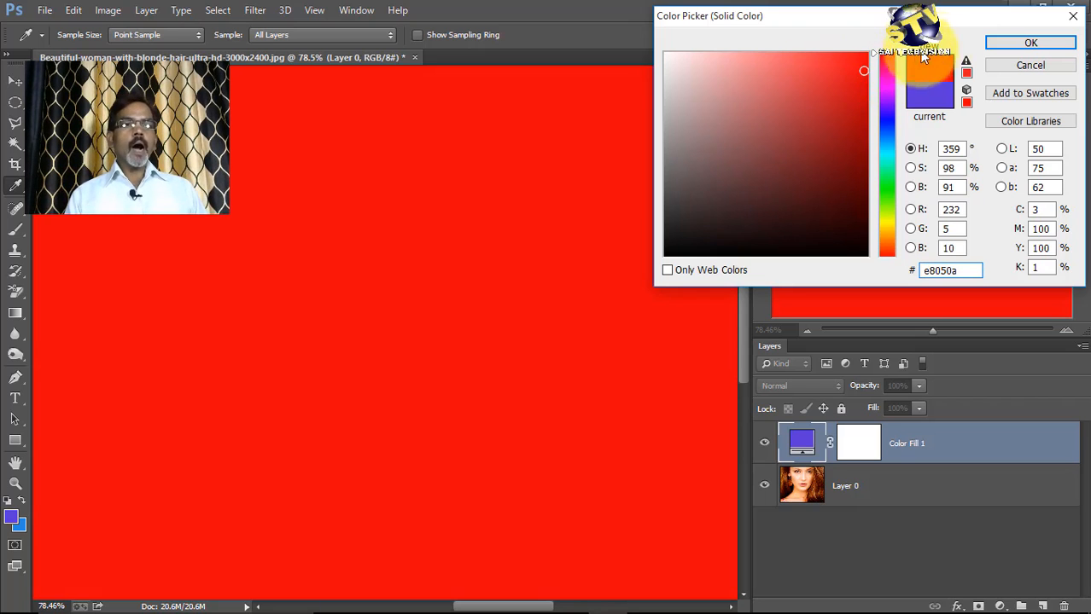
left_click(1027, 42)
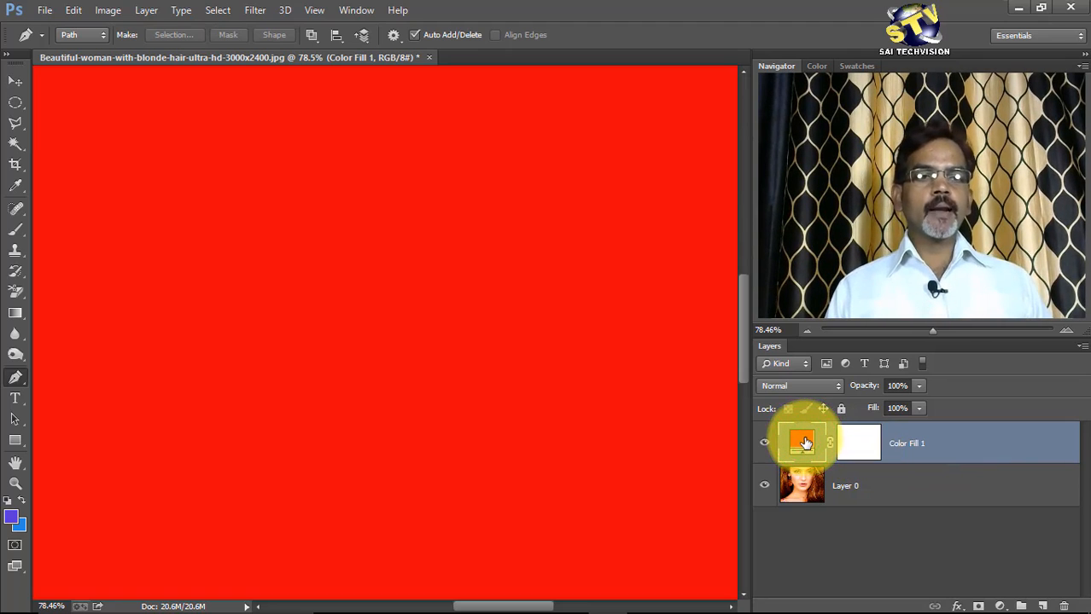
Step: Set the red fill layer's blend mode to Multiply and invert its layer mask to black
left_click(818, 386)
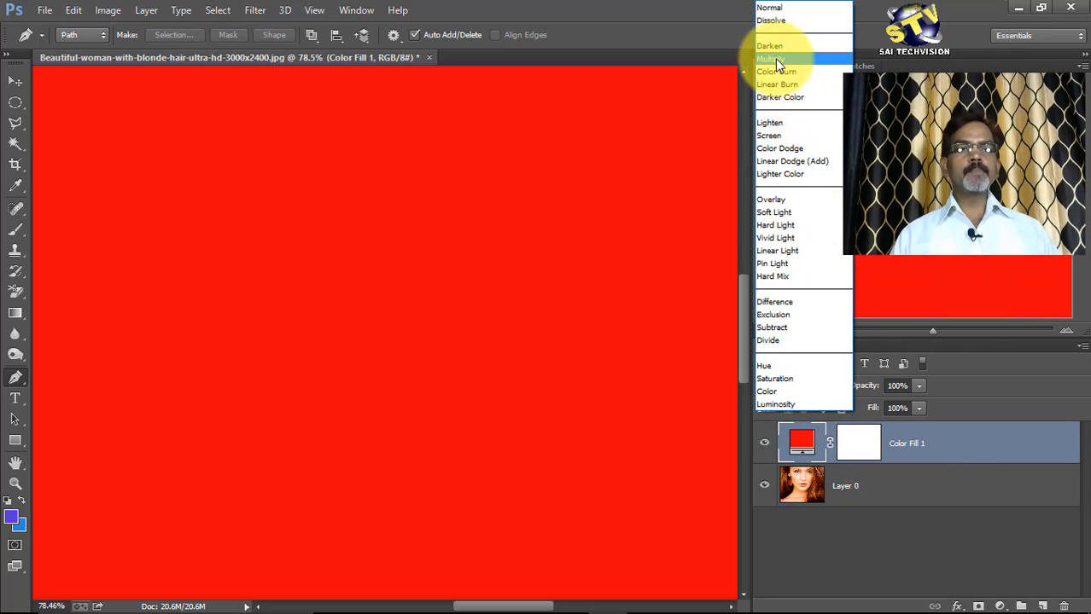
left_click(773, 59)
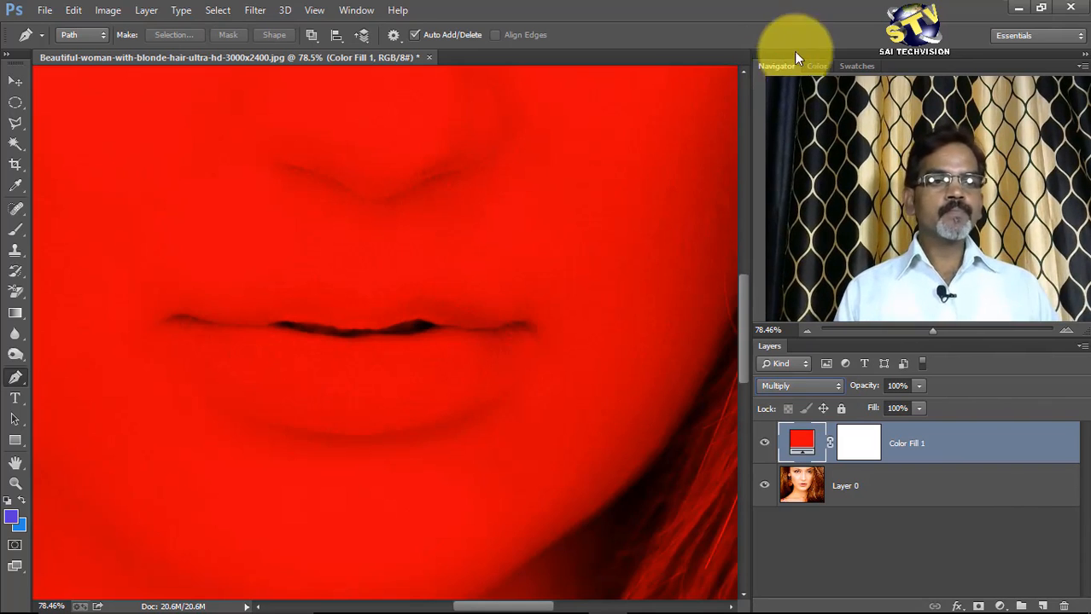
left_click(855, 447)
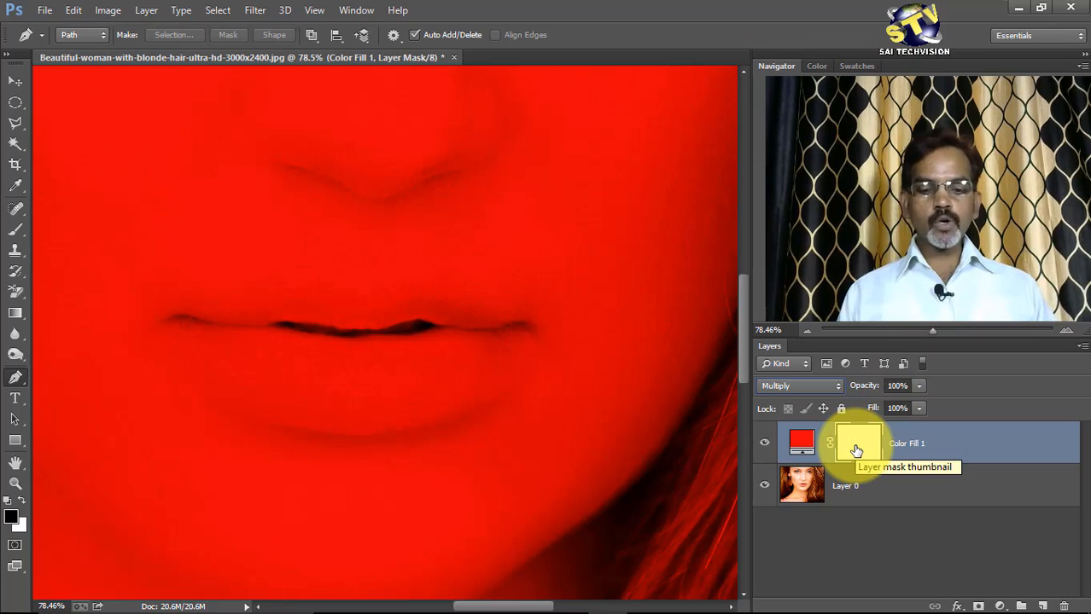
key("ctrl+i")
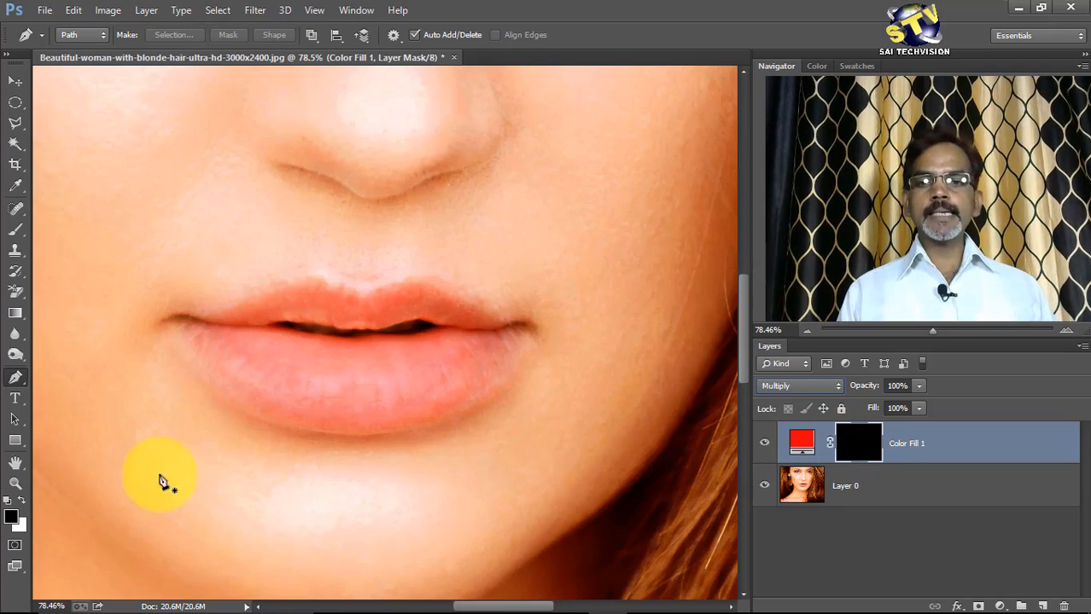
Step: Paint white on the fill layer's mask with a 15 px brush, from the left mouth corner along the lower lip's edge
left_click(14, 228)
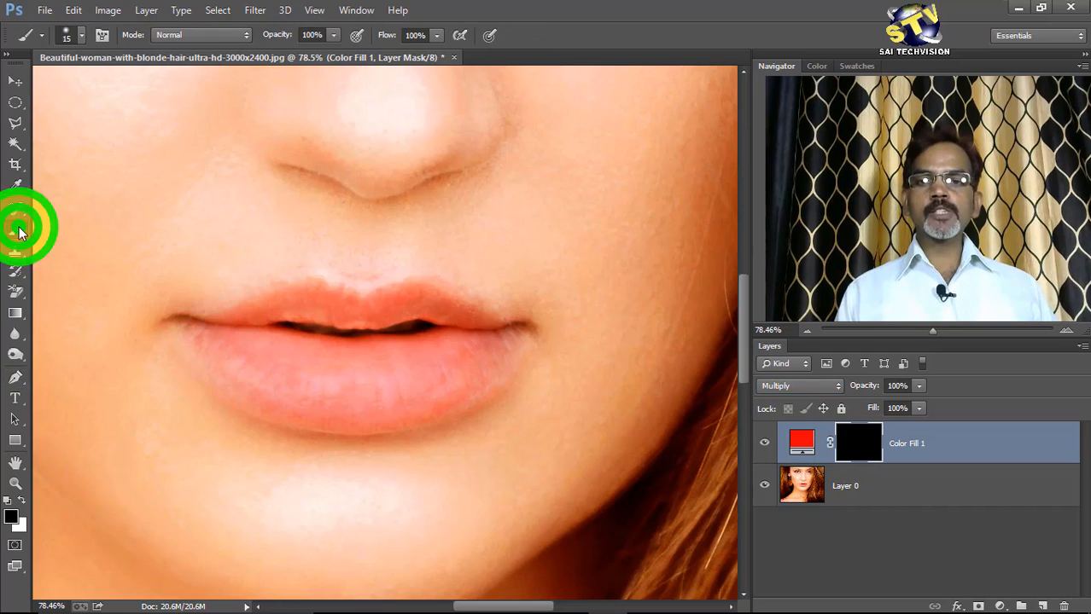
left_click_drag(252, 314, 274, 311)
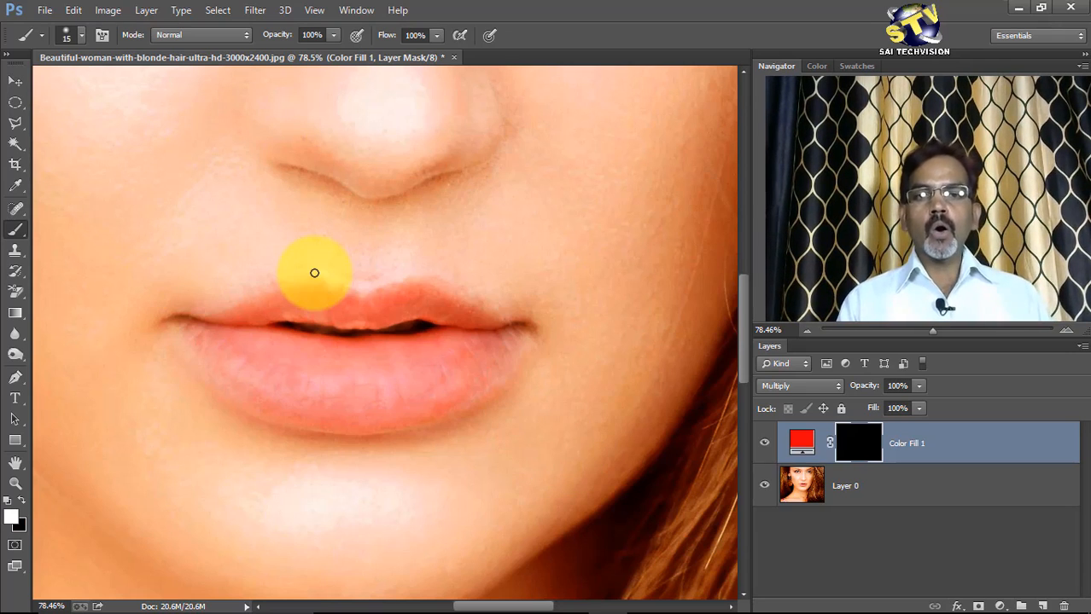
scroll(328, 286, "up", 5)
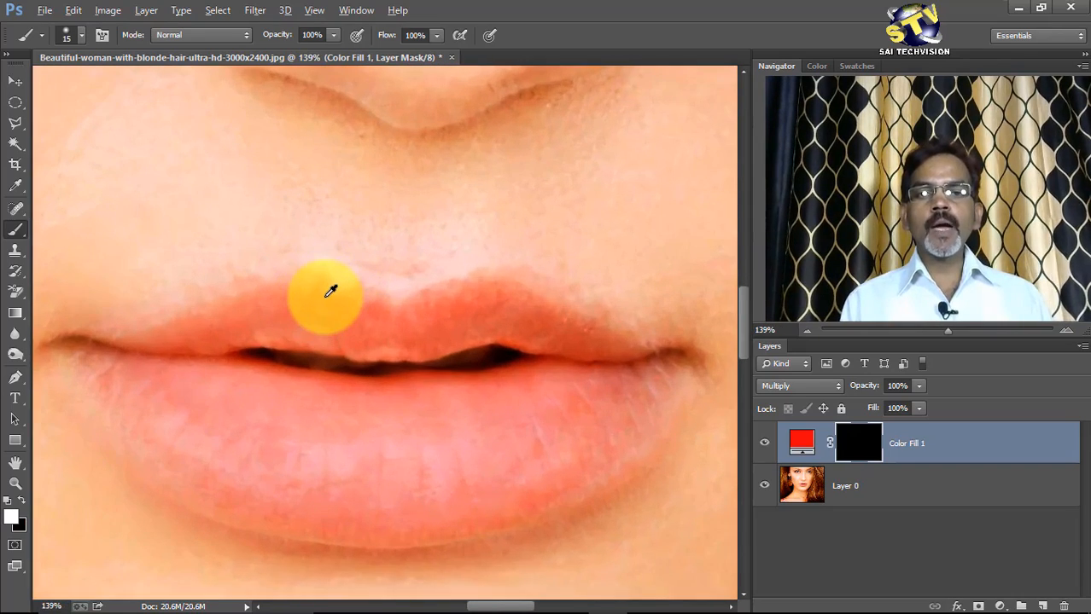
scroll(329, 292, "down", 1)
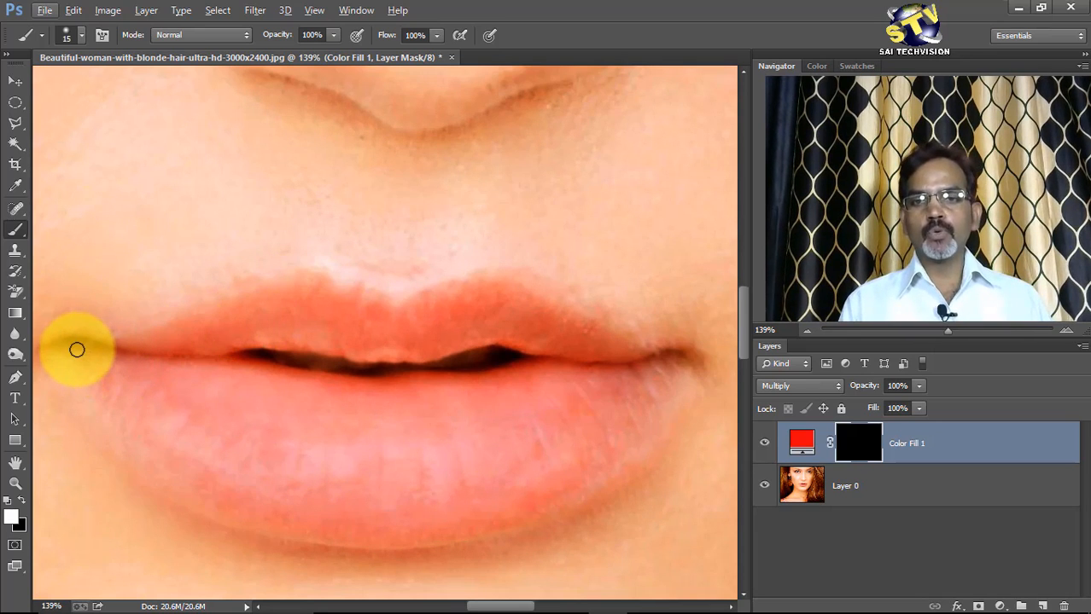
mouse_move(66, 345)
left_mouse_down()
mouse_move(129, 433)
mouse_move(162, 454)
left_mouse_up()
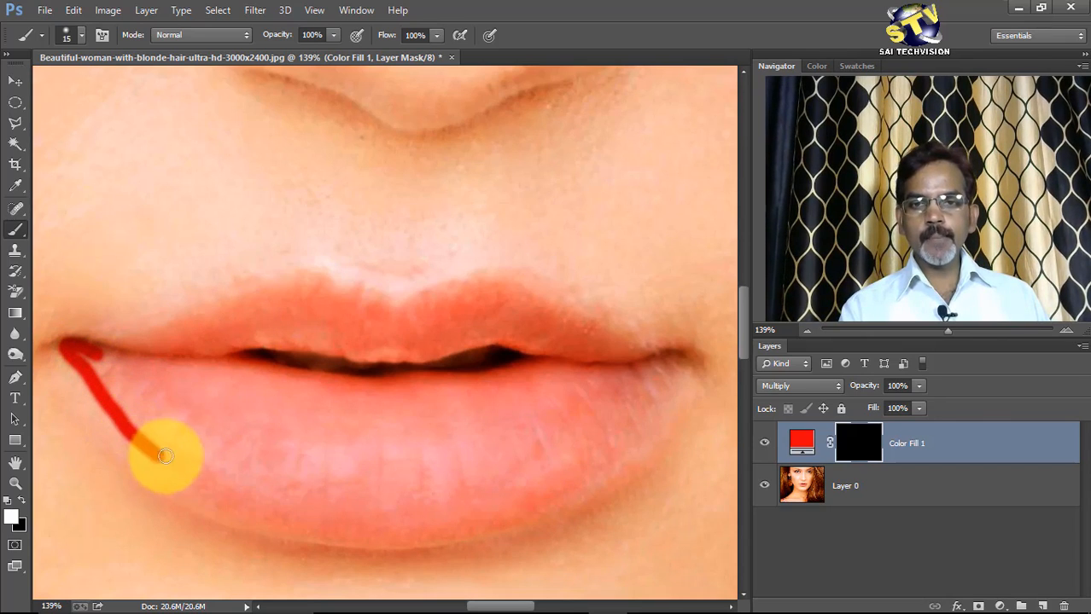
Step: Set the brush hardness to 20% and paint white on the mask along the lower lip's edge, from the left mouth corner past the middle
left_click(82, 36)
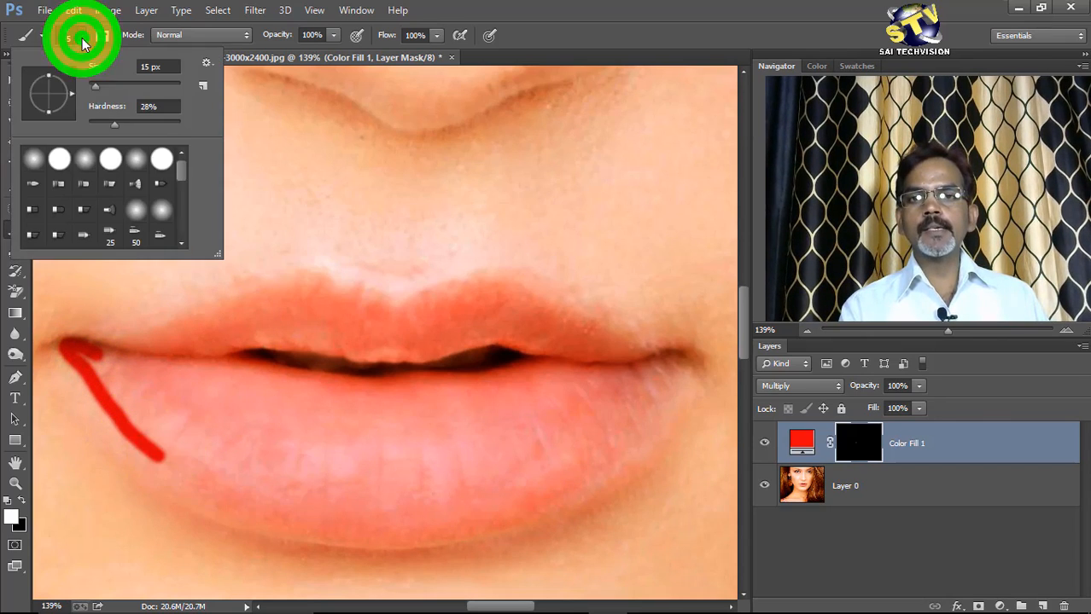
left_click(107, 123)
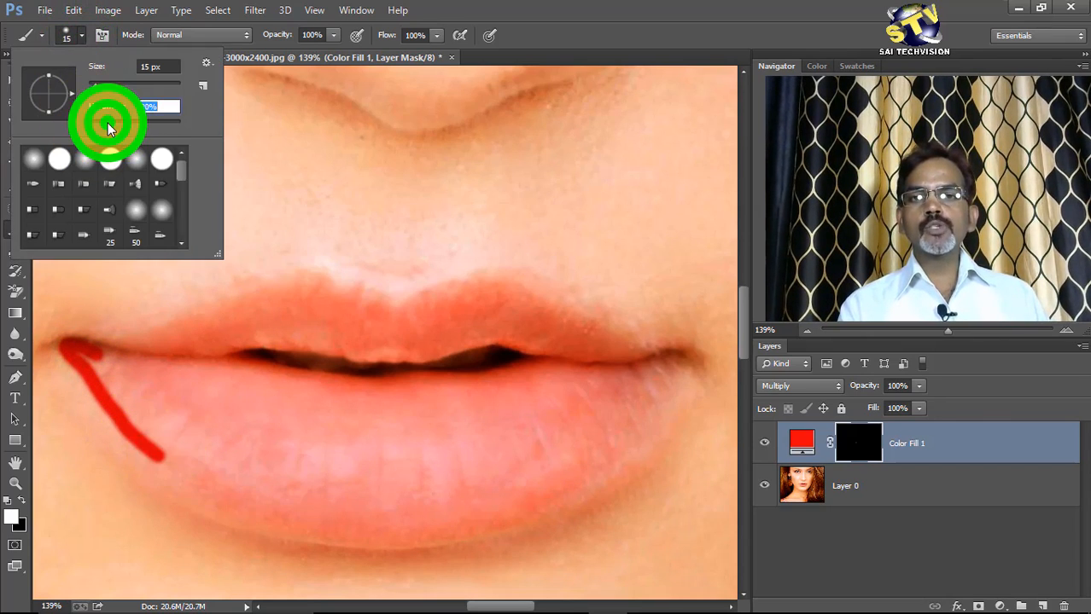
left_click(103, 357)
mouse_move(83, 355)
left_mouse_down()
mouse_move(126, 394)
mouse_move(68, 341)
mouse_move(86, 377)
mouse_move(175, 477)
left_mouse_up()
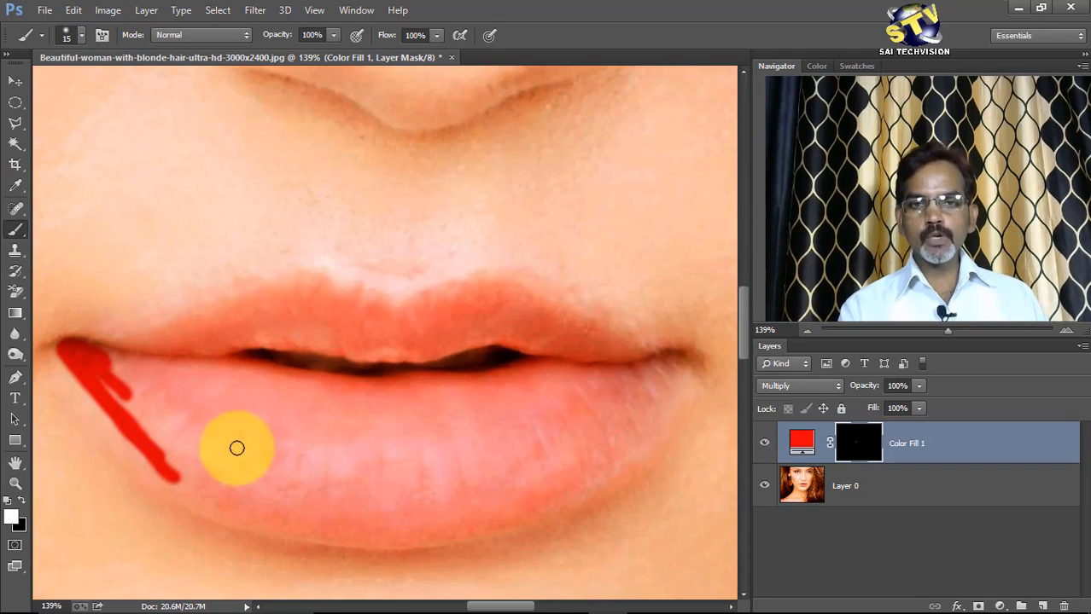
scroll(238, 440, "down", 2)
scroll(238, 436, "down", 3)
left_click_drag(100, 266, 141, 324)
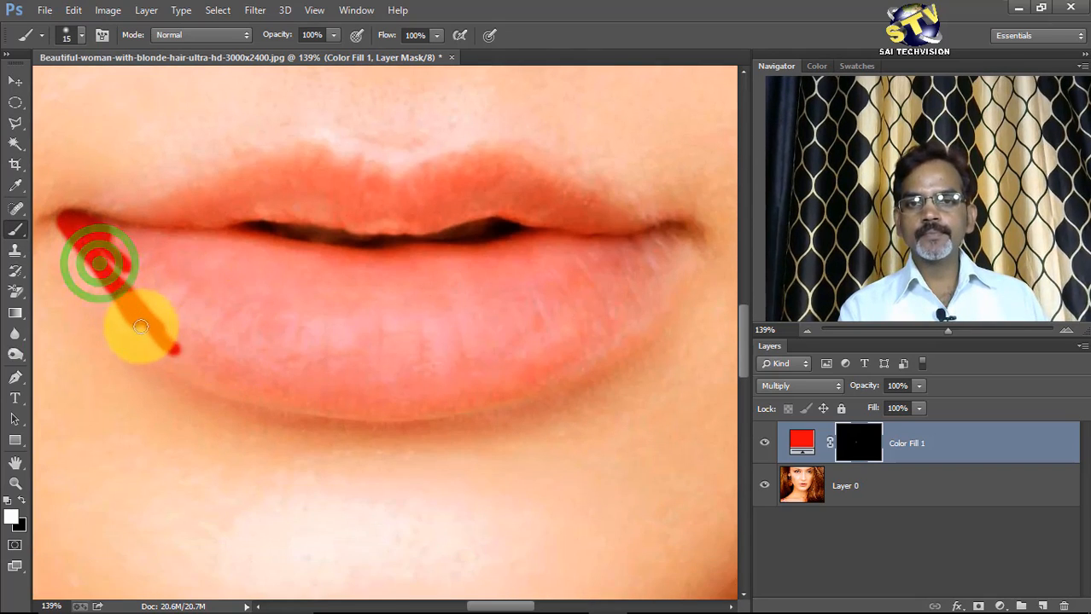
mouse_move(86, 248)
left_mouse_down()
mouse_move(140, 318)
mouse_move(214, 370)
mouse_move(341, 379)
left_mouse_up()
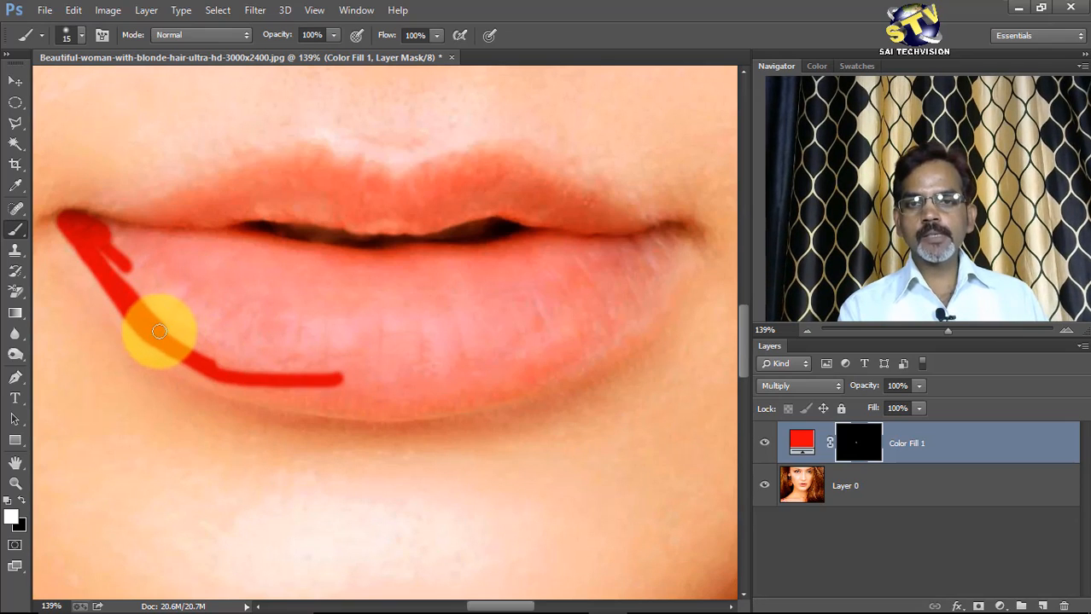
mouse_move(155, 334)
left_mouse_down()
mouse_move(212, 374)
mouse_move(233, 366)
mouse_move(233, 351)
mouse_move(200, 361)
mouse_move(284, 393)
mouse_move(437, 400)
left_mouse_up()
Step: Enlarge the brush to 25 px and paint the mask along the rest of the lower lip's outer edge up to the right mouth corner
key("]")
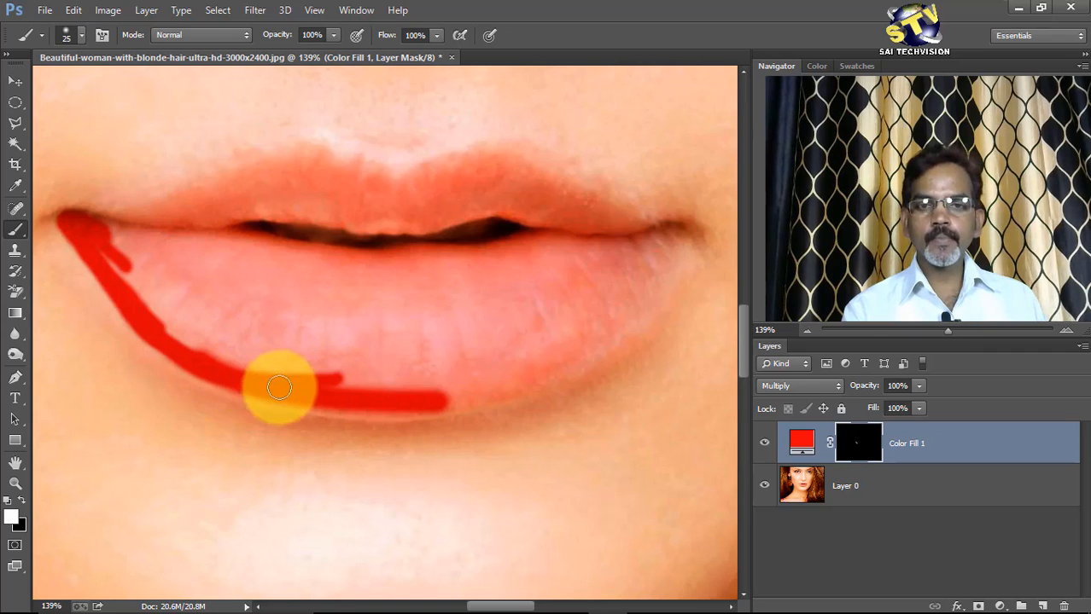
left_click_drag(288, 387, 394, 395)
mouse_move(325, 394)
left_mouse_down()
mouse_move(393, 396)
mouse_move(347, 400)
left_mouse_up()
mouse_move(414, 389)
left_mouse_down()
mouse_move(273, 395)
mouse_move(167, 350)
mouse_move(145, 324)
mouse_move(194, 346)
mouse_move(351, 370)
mouse_move(395, 406)
mouse_move(495, 389)
mouse_move(576, 354)
left_mouse_up()
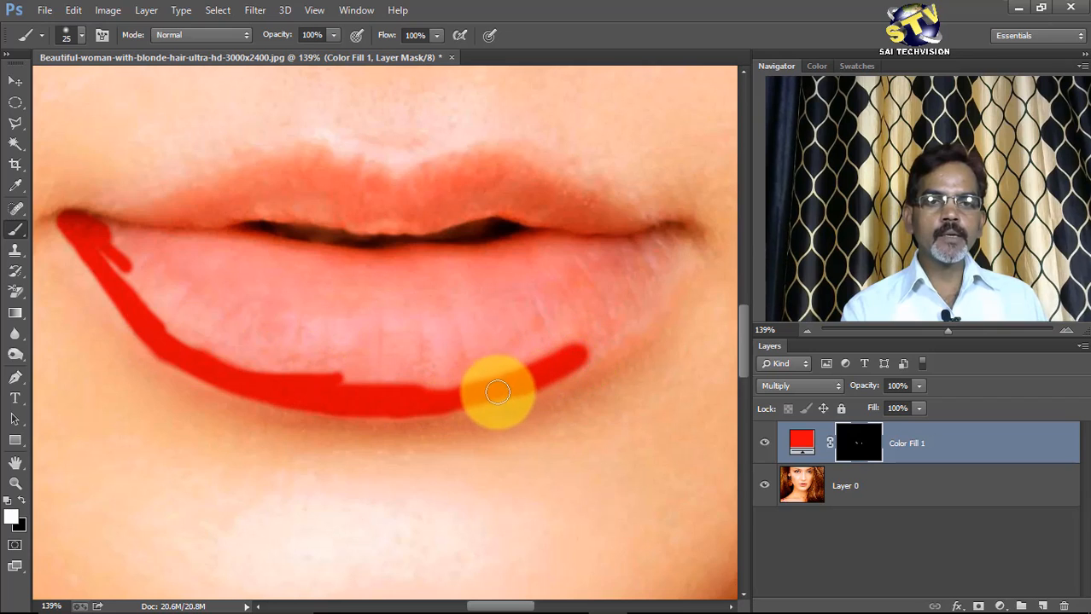
left_click(555, 358)
left_click_drag(588, 342, 599, 337)
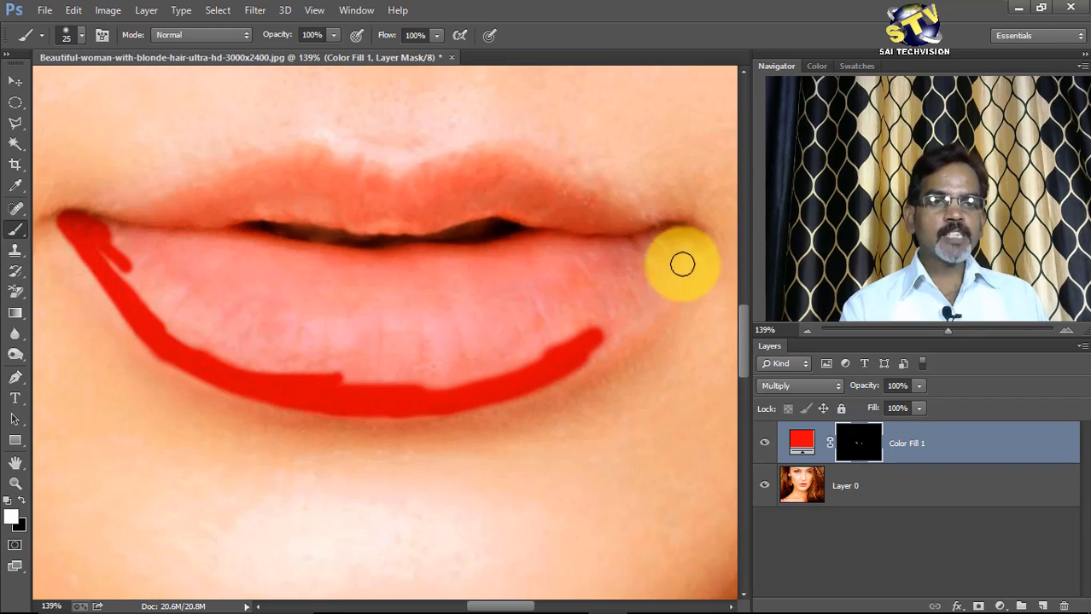
mouse_move(687, 231)
left_mouse_down()
mouse_move(644, 303)
mouse_move(588, 344)
mouse_move(623, 327)
mouse_move(528, 389)
mouse_move(400, 413)
mouse_move(274, 397)
left_mouse_up()
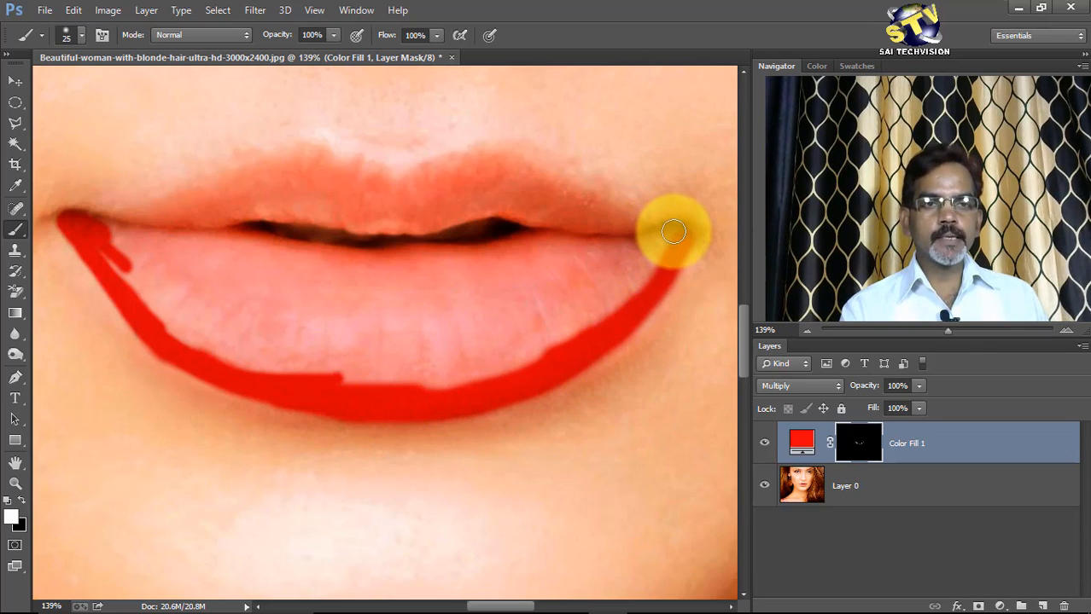
Step: Paint white on the mask over the upper lip and along the lower lip's inner edge, leaving the dark mouth opening unpainted
mouse_move(674, 231)
left_mouse_down()
mouse_move(647, 233)
mouse_move(517, 172)
mouse_move(425, 171)
mouse_move(402, 184)
mouse_move(371, 175)
left_mouse_up()
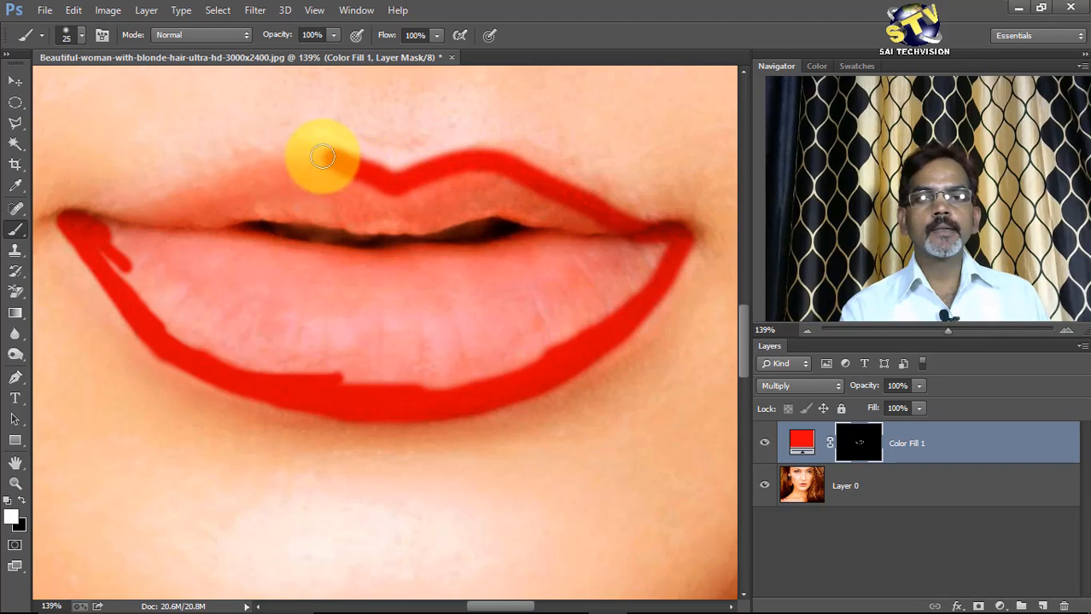
mouse_move(254, 163)
left_mouse_down()
mouse_move(160, 204)
mouse_move(76, 219)
mouse_move(173, 231)
mouse_move(128, 224)
left_mouse_up()
mouse_move(129, 224)
left_mouse_down()
mouse_move(261, 181)
mouse_move(349, 171)
mouse_move(402, 182)
mouse_move(253, 180)
mouse_move(217, 204)
mouse_move(397, 183)
mouse_move(273, 209)
mouse_move(368, 210)
mouse_move(335, 214)
mouse_move(376, 226)
mouse_move(417, 218)
mouse_move(268, 208)
mouse_move(156, 234)
mouse_move(411, 253)
mouse_move(579, 238)
mouse_move(494, 205)
mouse_move(377, 216)
mouse_move(440, 200)
mouse_move(393, 202)
left_mouse_up()
mouse_move(413, 200)
left_mouse_down()
mouse_move(236, 199)
mouse_move(334, 201)
left_mouse_up()
mouse_move(386, 201)
left_mouse_down()
mouse_move(435, 199)
mouse_move(482, 177)
mouse_move(559, 215)
mouse_move(429, 202)
mouse_move(425, 223)
mouse_move(500, 205)
mouse_move(563, 224)
left_mouse_up()
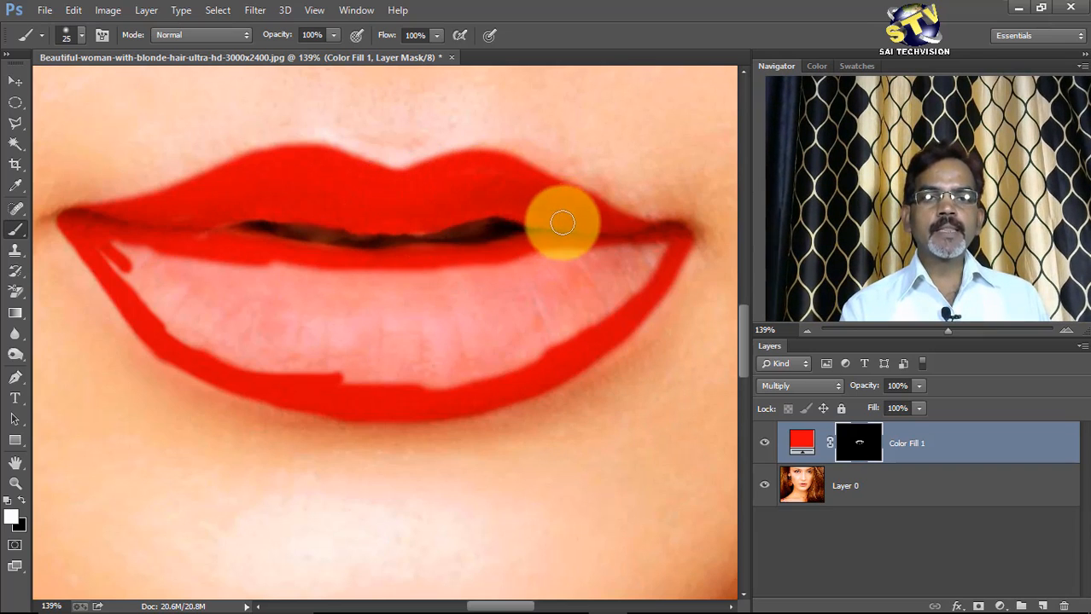
Step: Fill the remaining unpainted interior of the lower lip on the mask in white, enlarging the brush to 40 px
mouse_move(437, 217)
left_mouse_down()
mouse_move(203, 245)
mouse_move(189, 260)
mouse_move(110, 240)
mouse_move(265, 256)
mouse_move(170, 258)
mouse_move(122, 243)
mouse_move(244, 273)
mouse_move(110, 245)
mouse_move(177, 283)
mouse_move(102, 240)
mouse_move(107, 264)
mouse_move(210, 330)
mouse_move(142, 296)
mouse_move(196, 329)
mouse_move(155, 317)
mouse_move(258, 360)
mouse_move(463, 288)
mouse_move(361, 295)
mouse_move(370, 291)
mouse_move(298, 282)
mouse_move(403, 274)
mouse_move(240, 272)
mouse_move(382, 291)
mouse_move(345, 292)
mouse_move(296, 314)
mouse_move(403, 326)
mouse_move(179, 297)
mouse_move(330, 344)
mouse_move(281, 344)
mouse_move(175, 306)
mouse_move(238, 352)
mouse_move(312, 372)
mouse_move(448, 372)
mouse_move(379, 368)
mouse_move(542, 344)
mouse_move(553, 334)
mouse_move(415, 341)
mouse_move(546, 303)
mouse_move(422, 301)
mouse_move(408, 291)
mouse_move(543, 281)
mouse_move(554, 279)
mouse_move(506, 279)
mouse_move(608, 256)
mouse_move(530, 327)
mouse_move(458, 341)
mouse_move(540, 333)
mouse_move(470, 370)
mouse_move(609, 295)
mouse_move(594, 283)
mouse_move(646, 257)
mouse_move(602, 302)
mouse_move(514, 280)
left_mouse_up()
key("]")
left_click(185, 294)
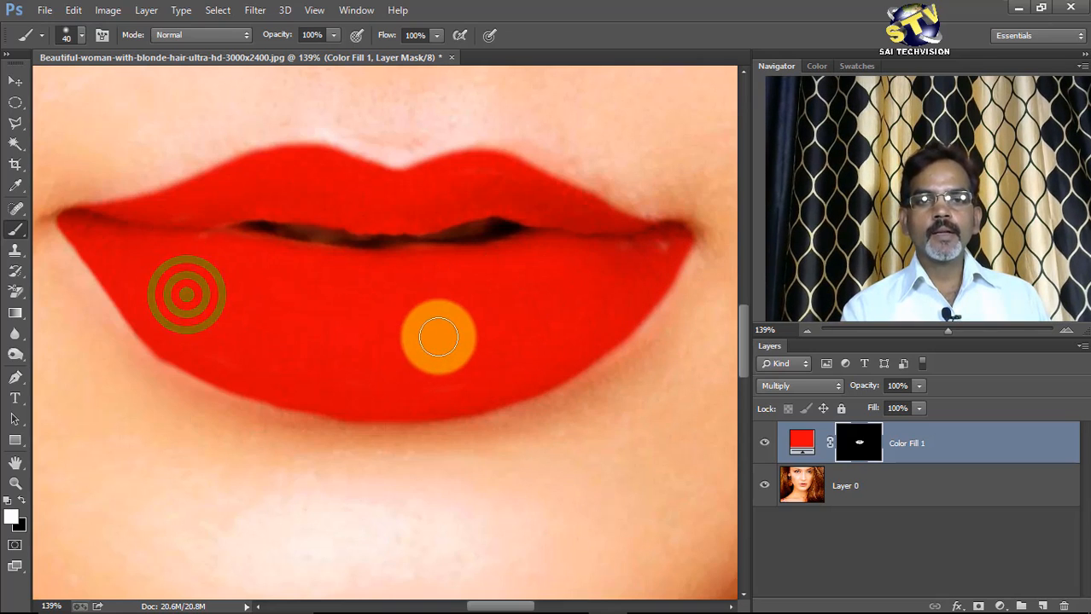
left_click(437, 337)
left_click(658, 251)
left_click(584, 293)
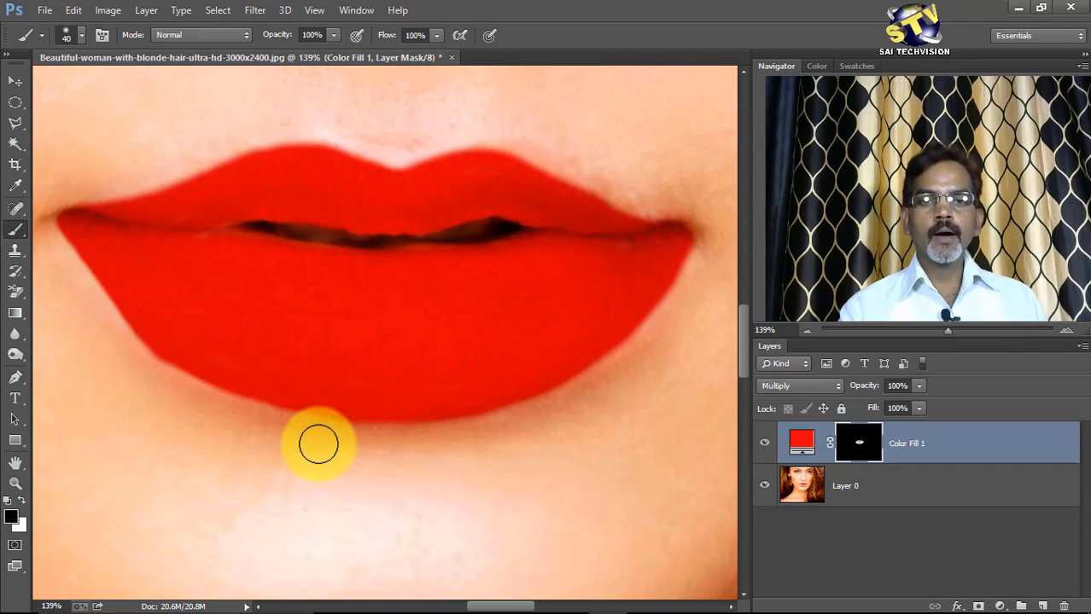
Step: Paint black on the mask along the skin below the lower lip to trim the red that spills past its edge
left_click(320, 440)
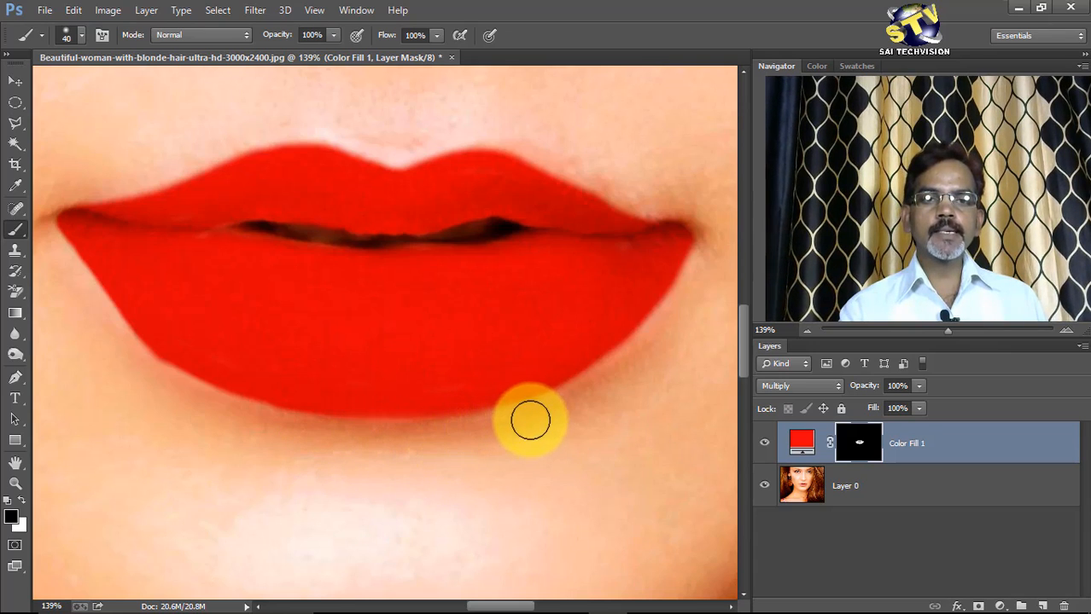
left_click(628, 382)
left_click(604, 395)
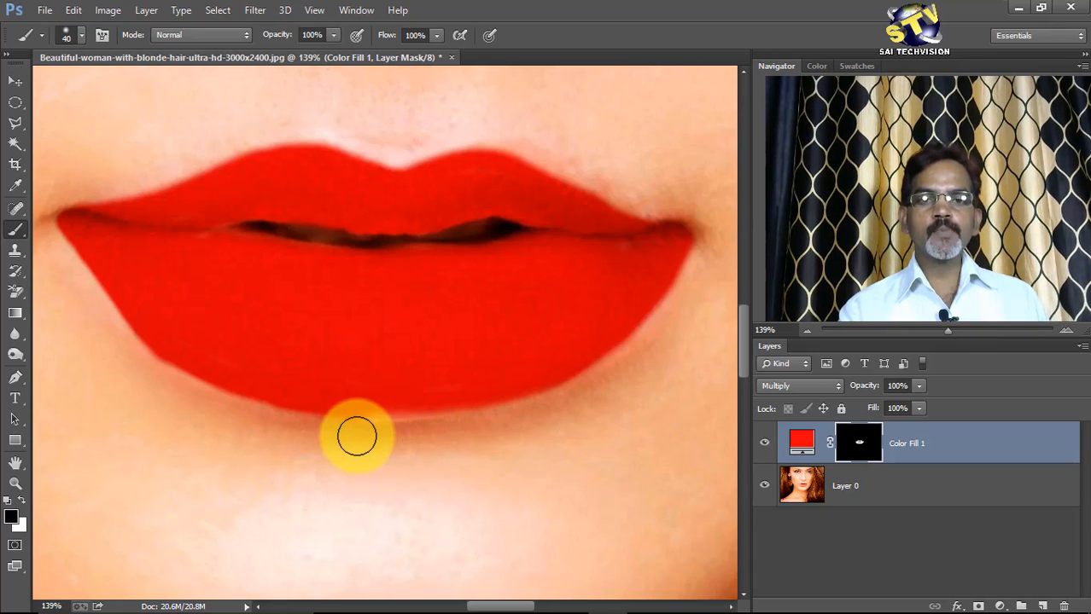
left_click(480, 433)
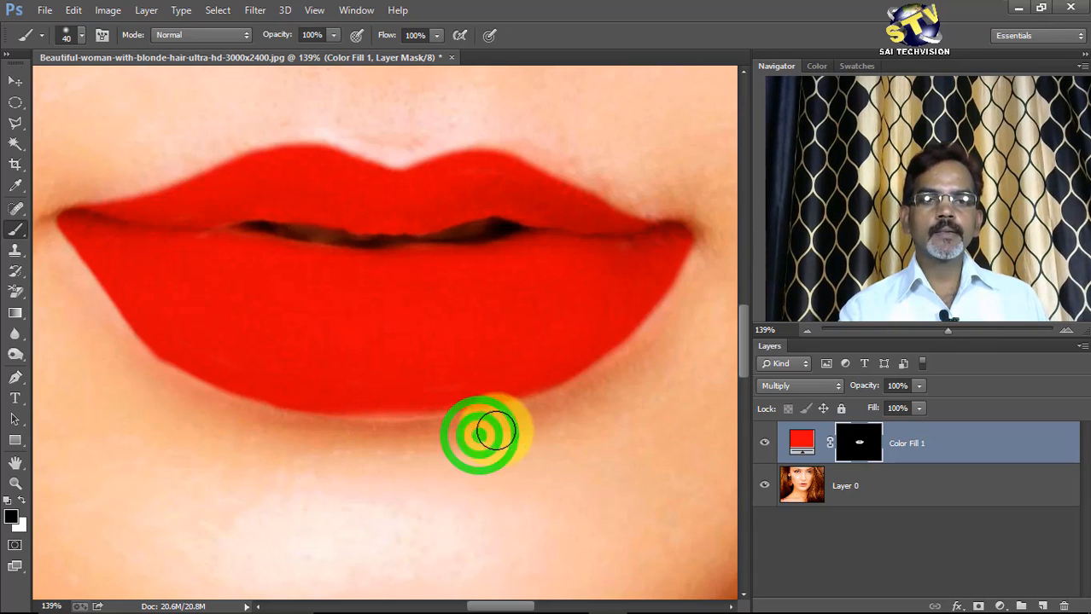
Step: Switch back to white and touch up the mask over the lower lip's edge and the inside of both lips
key("x")
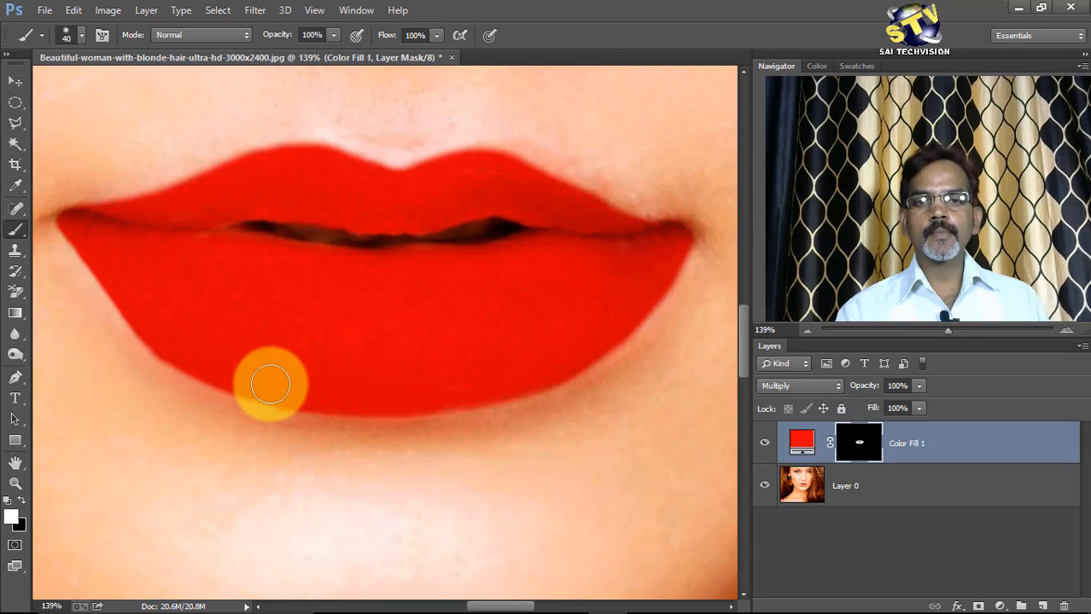
left_click(251, 297)
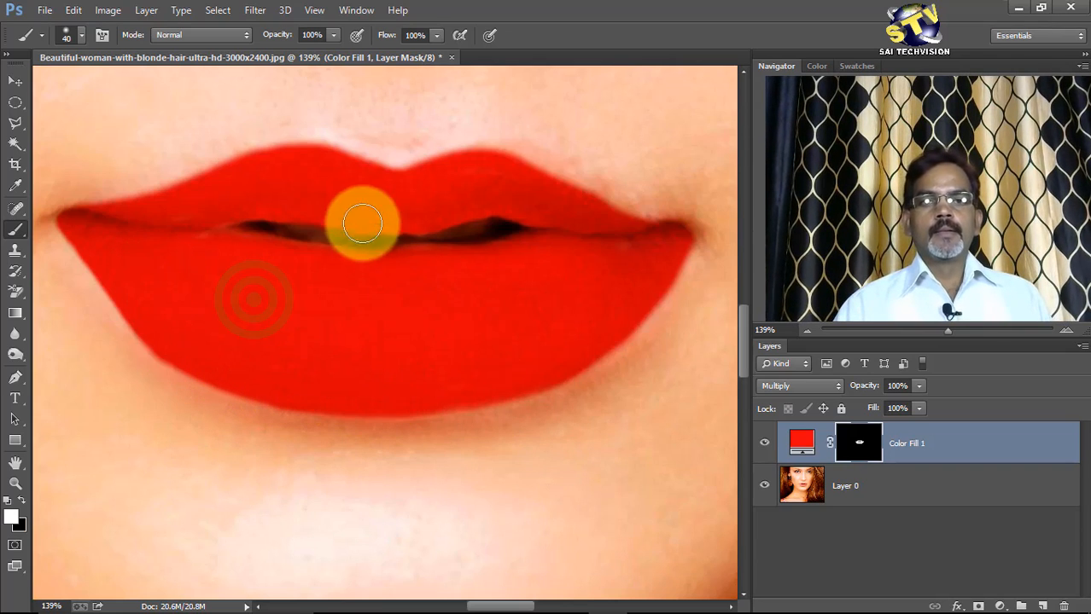
left_click(355, 209)
left_click(479, 290)
left_click(568, 268)
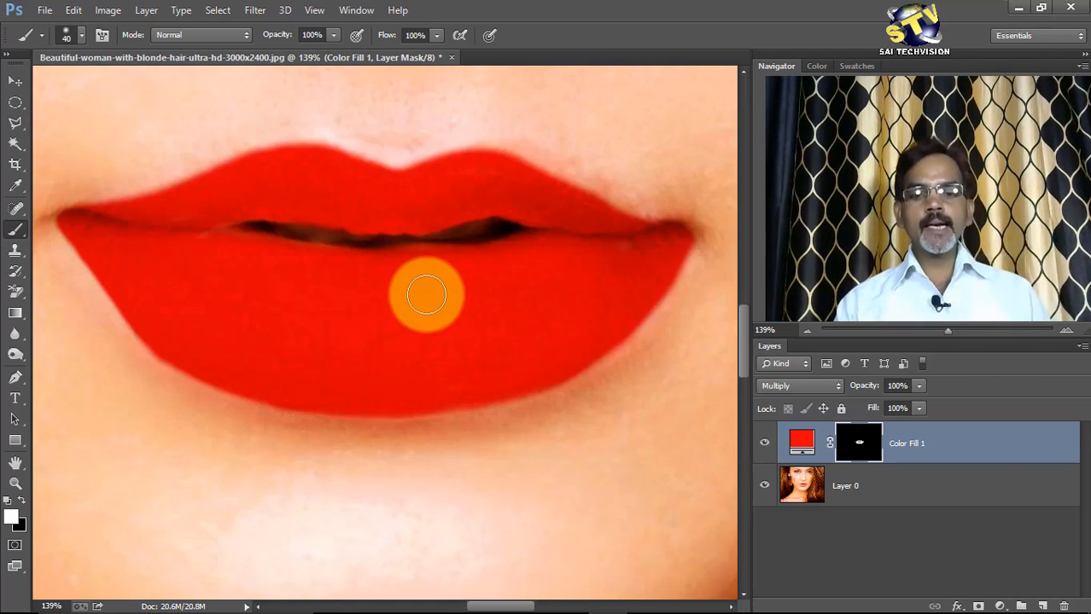
Step: Open the red fill layer's Blending Options and lower the Blend If Underlying Layer highlight limit to 188
scroll(440, 90, "up", 3)
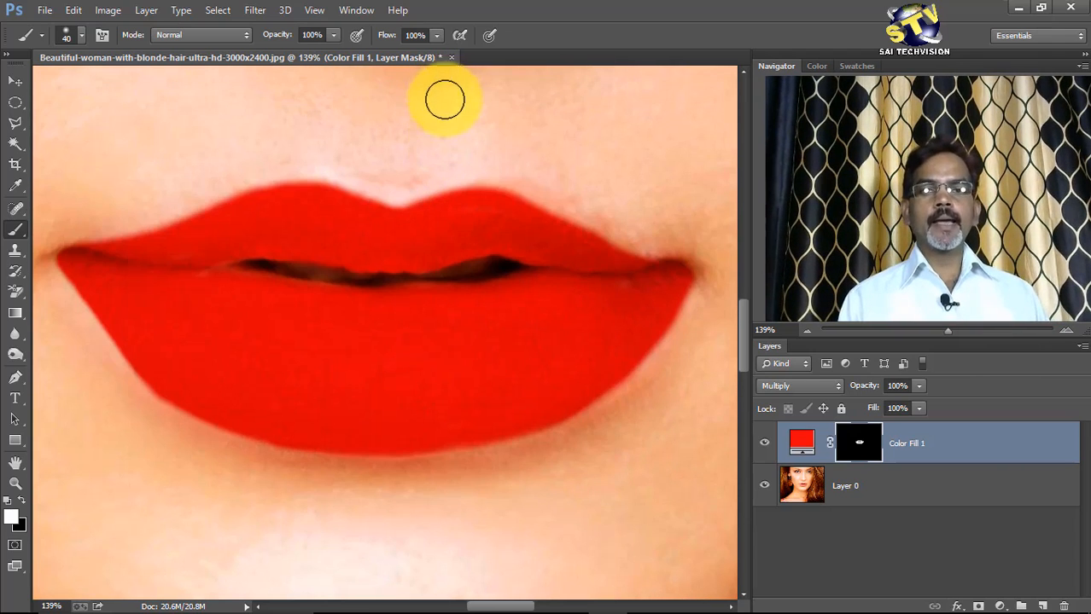
scroll(445, 112, "up", 2)
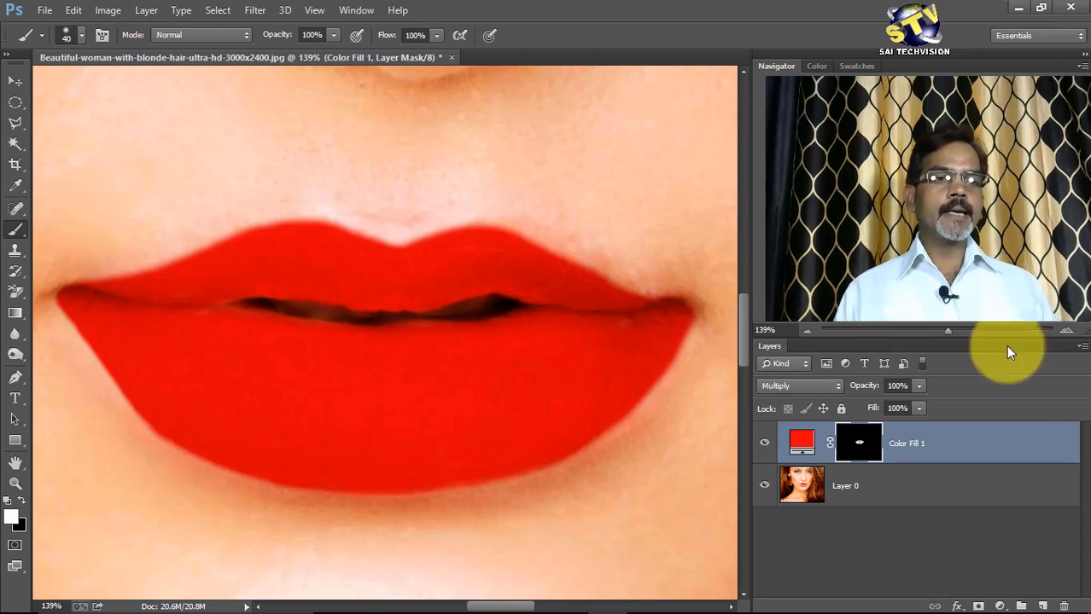
double_click(1029, 447)
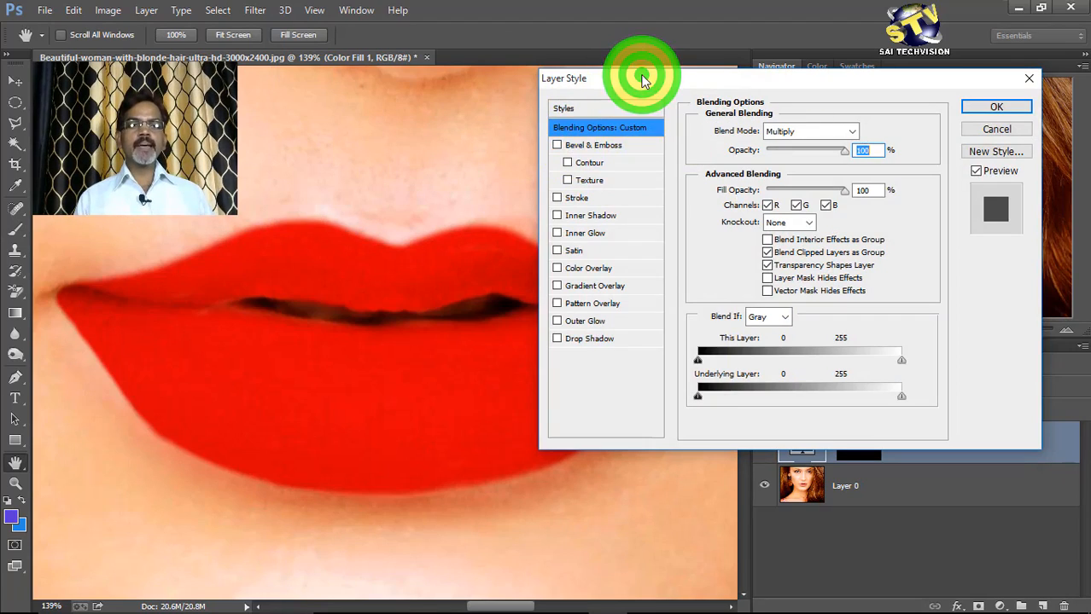
left_click_drag(643, 80, 684, 14)
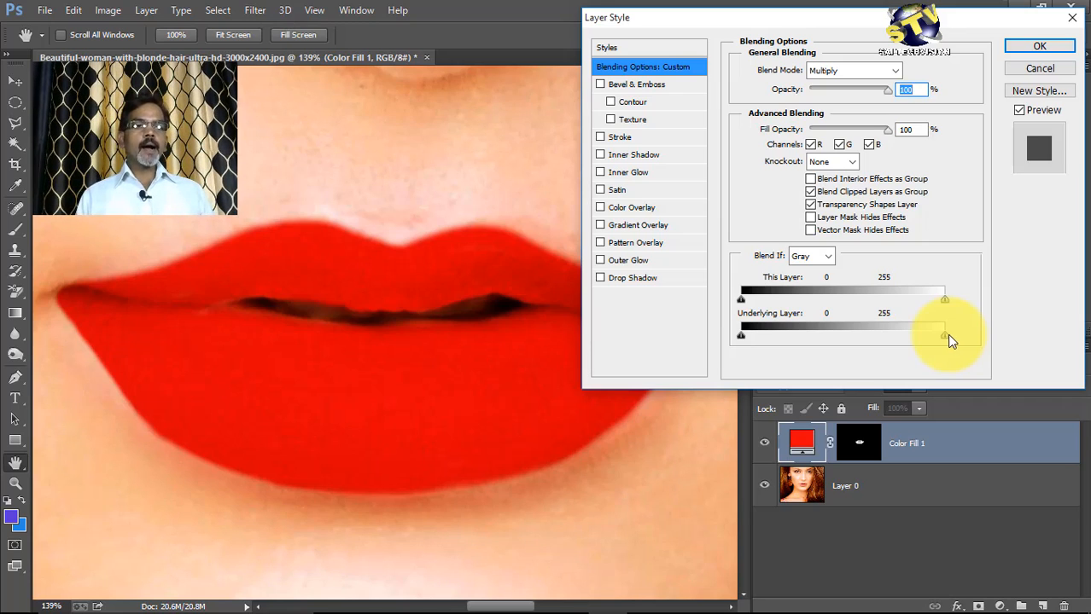
left_click_drag(945, 342, 892, 322)
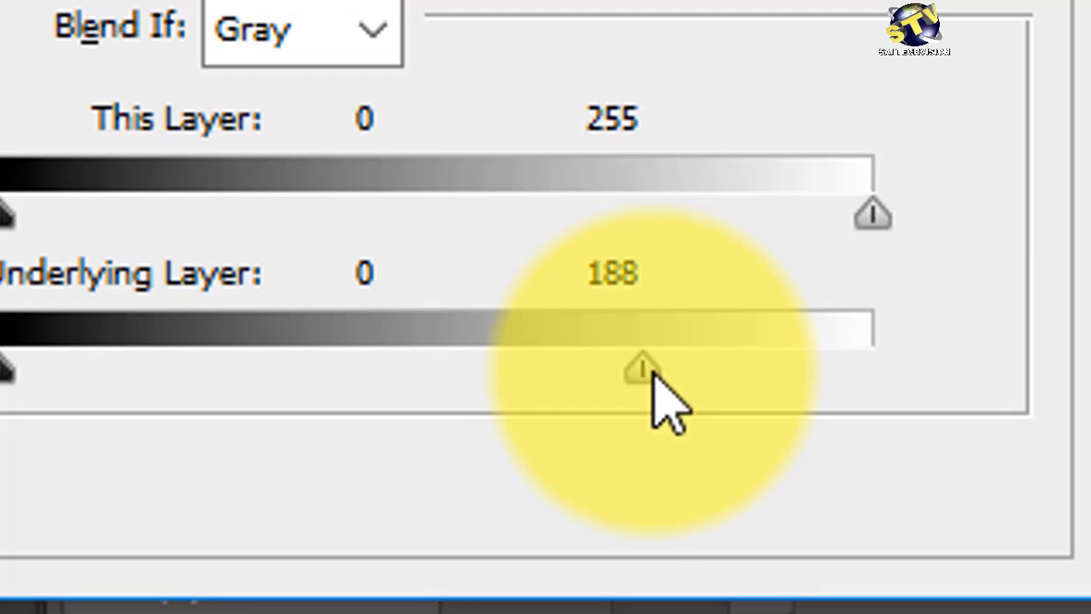
Step: Split the Underlying Layer highlight slider so that its range runs from 188 to 255
left_click_drag(659, 371, 707, 378)
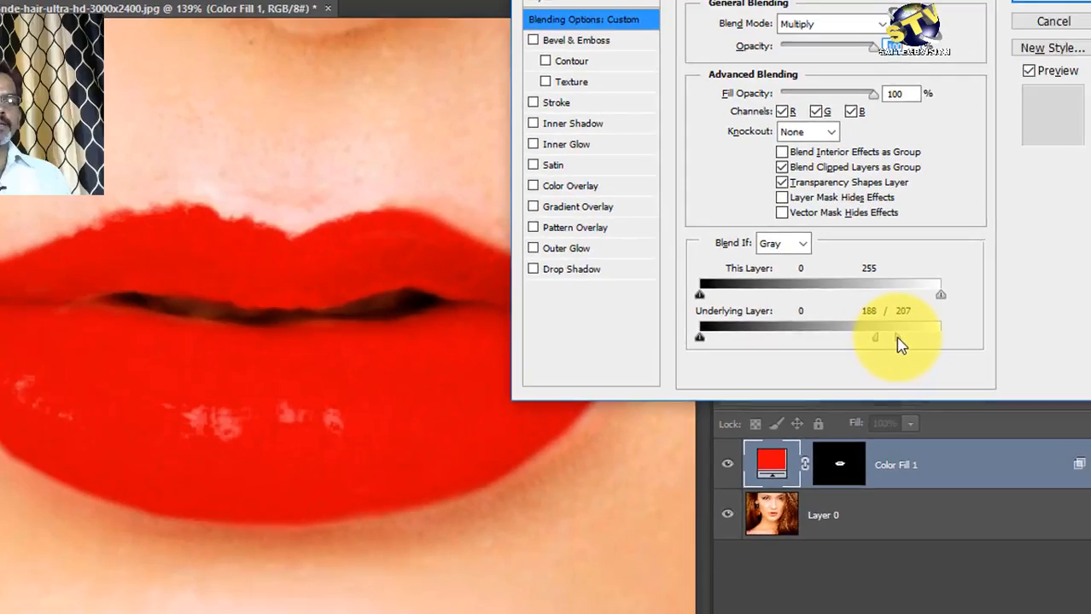
left_click_drag(709, 373, 737, 367)
left_click_drag(914, 335, 961, 338)
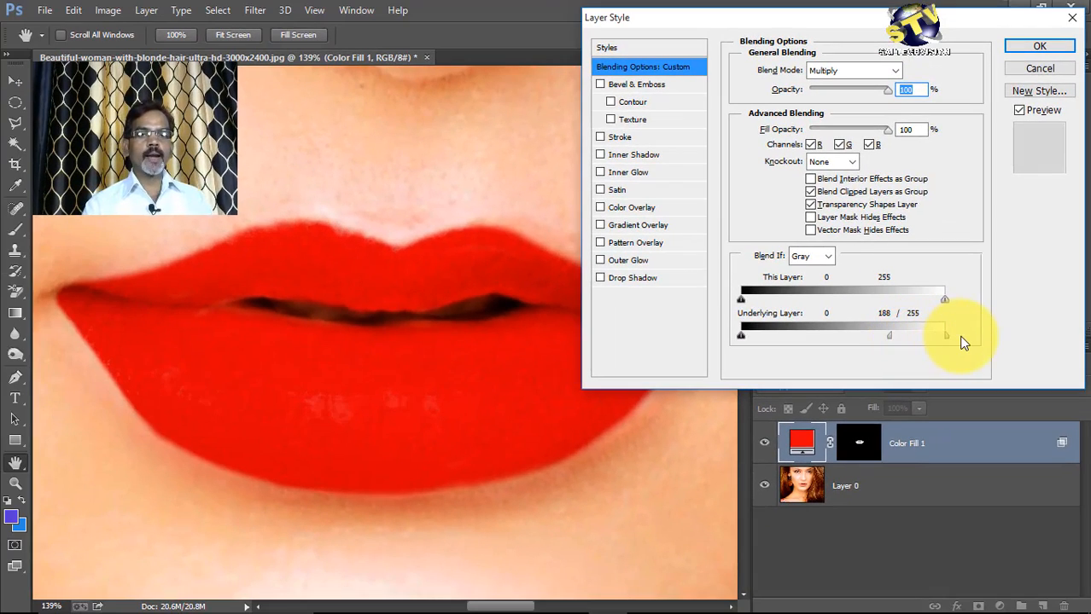
Step: Adjust the split Underlying Layer highlight range to 141 / 195 and apply the layer style
left_click_drag(886, 336, 834, 339)
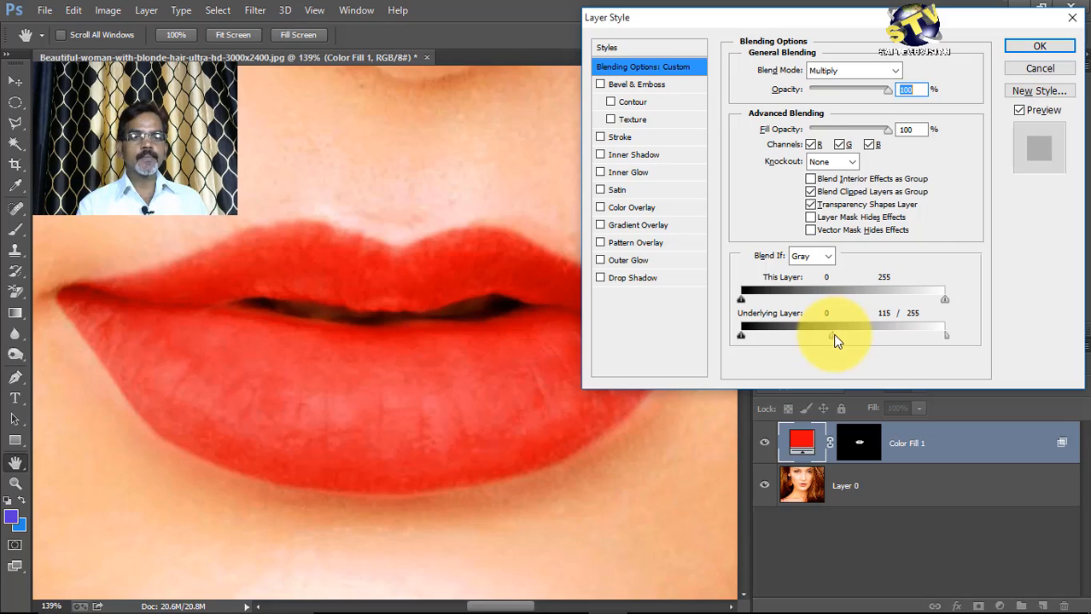
mouse_move(836, 339)
left_mouse_down()
mouse_move(793, 334)
mouse_move(818, 337)
left_mouse_up()
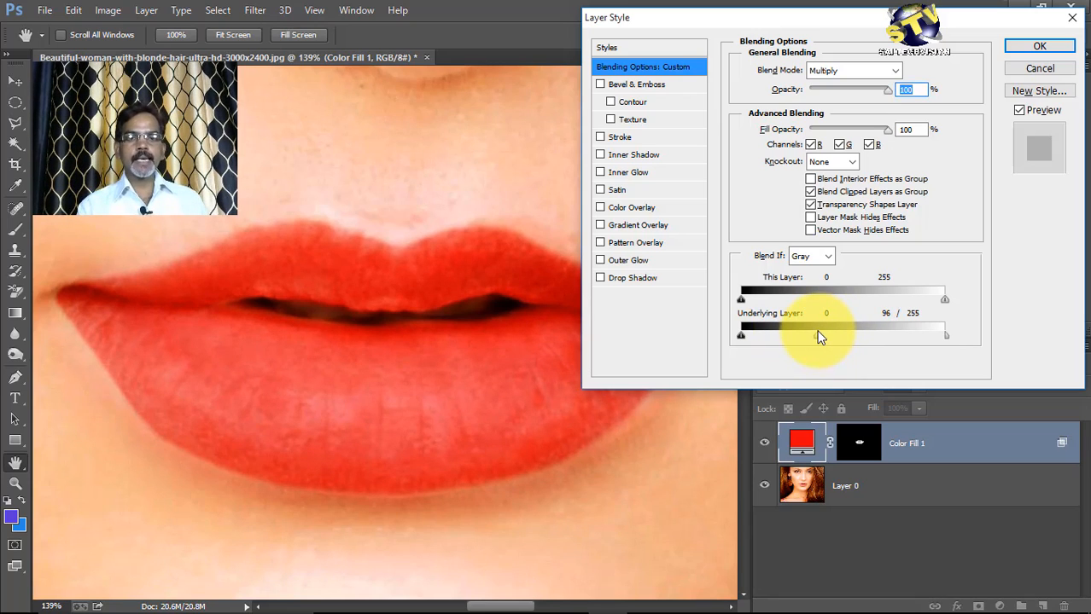
left_click_drag(946, 336, 900, 338)
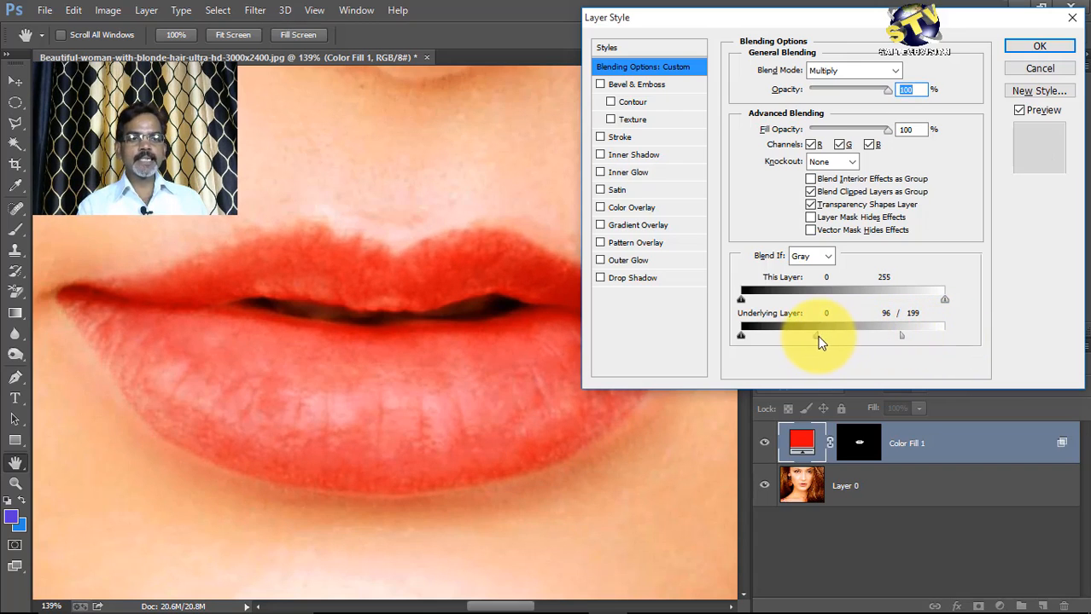
left_click_drag(815, 336, 896, 335)
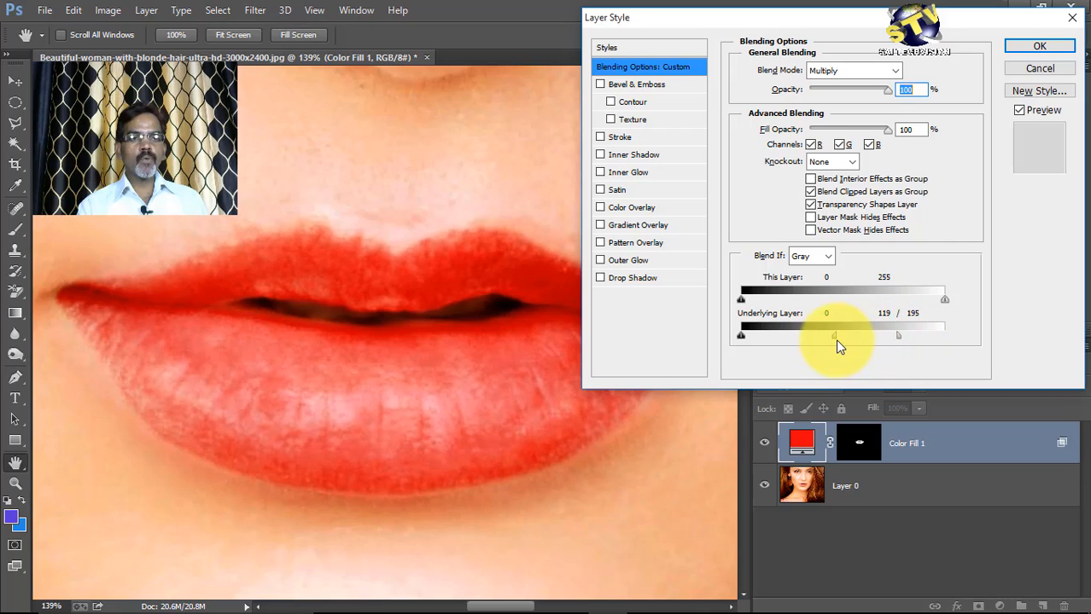
left_click_drag(835, 339, 857, 340)
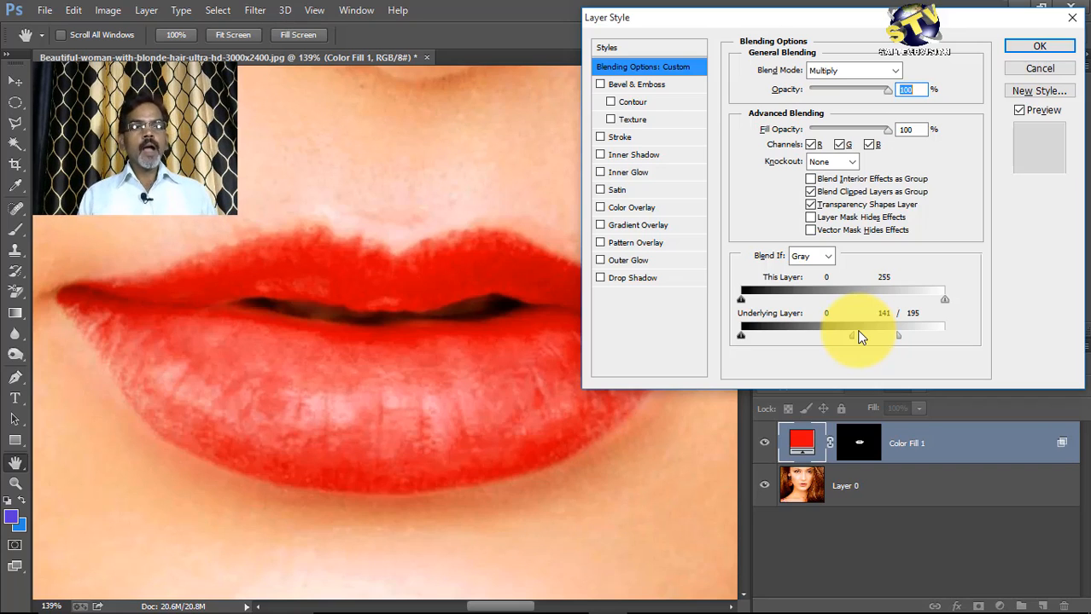
left_click(1028, 47)
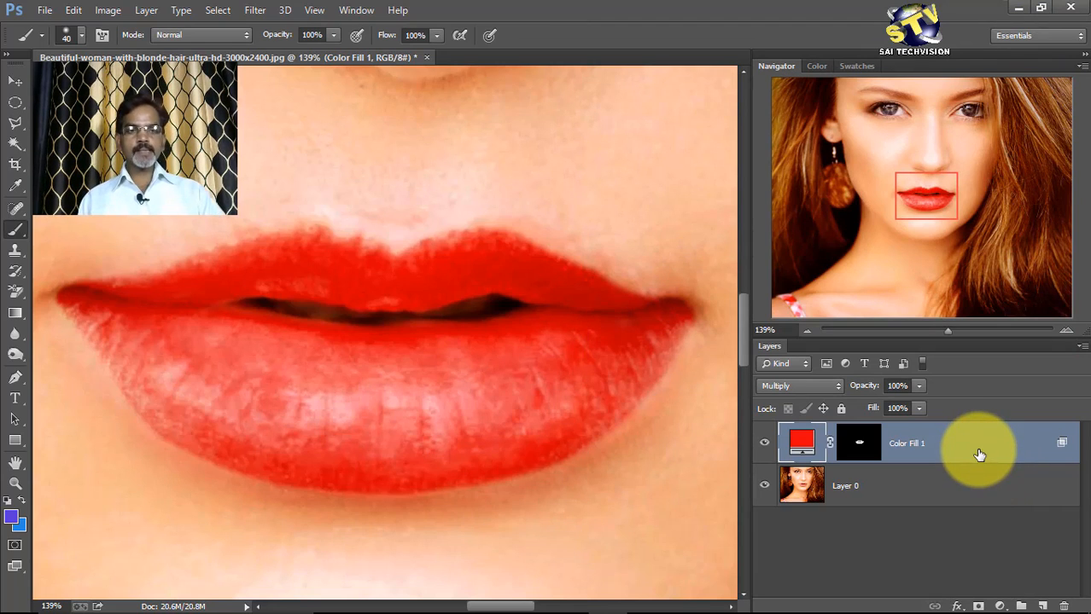
Step: Duplicate the red fill layer and set the copy's blend mode to Screen
key("ctrl+j")
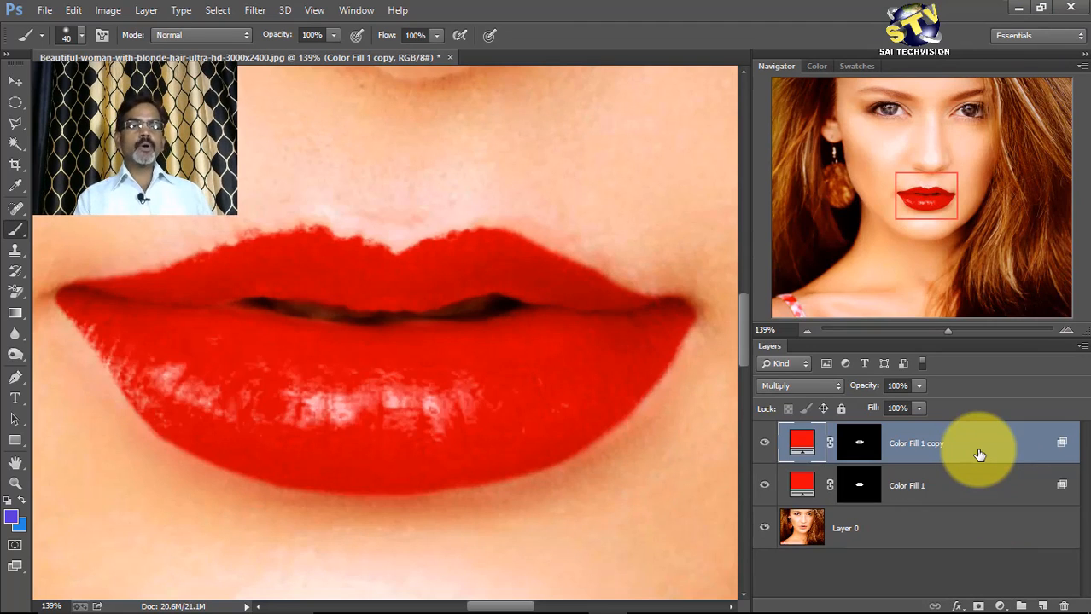
left_click(799, 440)
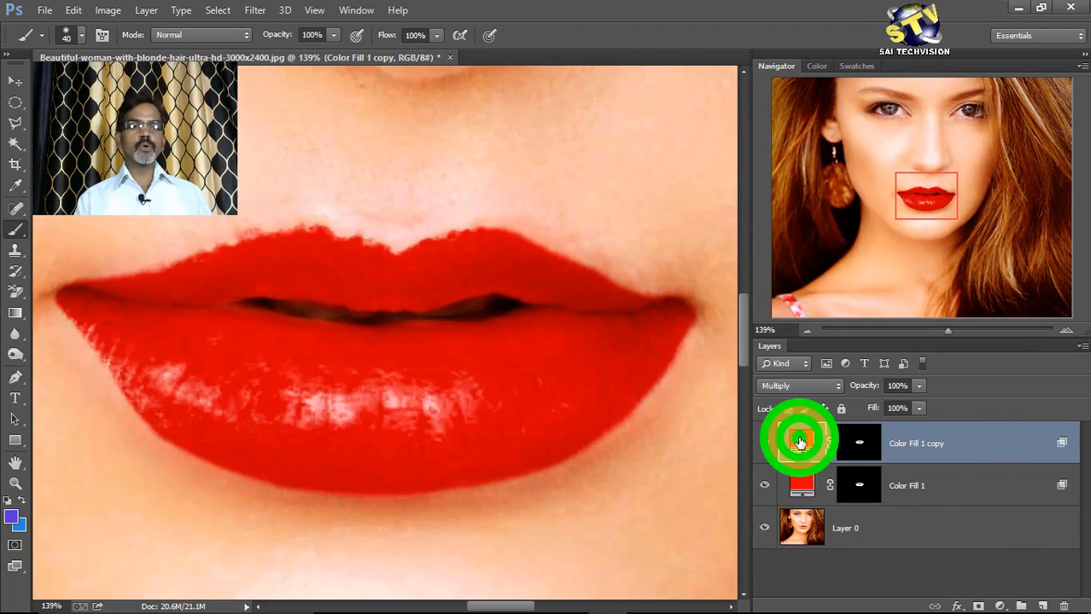
left_click(831, 384)
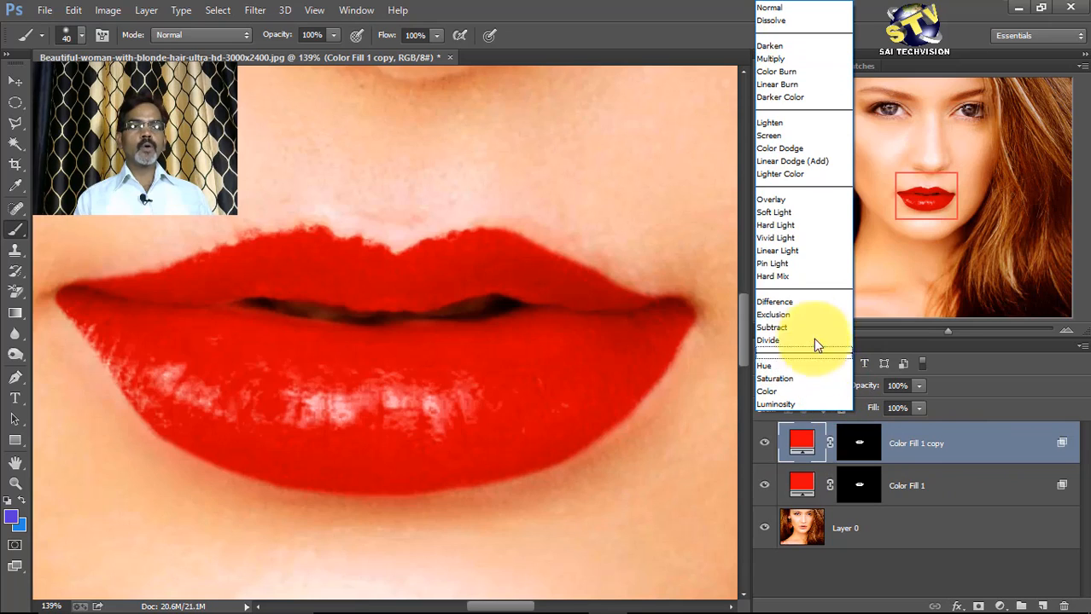
left_click(785, 135)
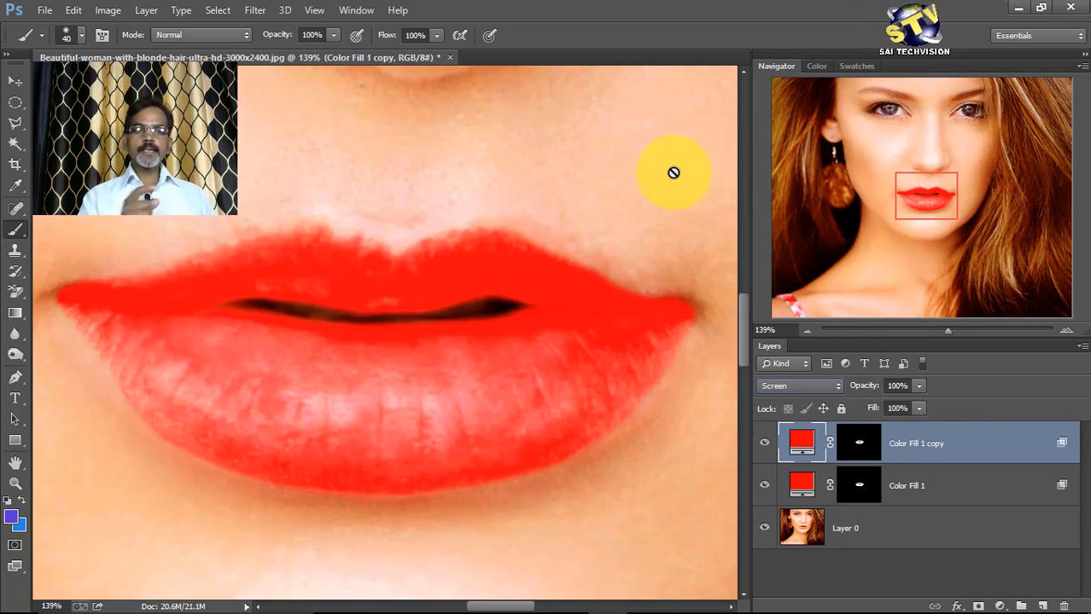
Step: Open the copied fill layer's Blending Options and reset the Blend If Underlying Layer highlight limit to 255
double_click(1008, 447)
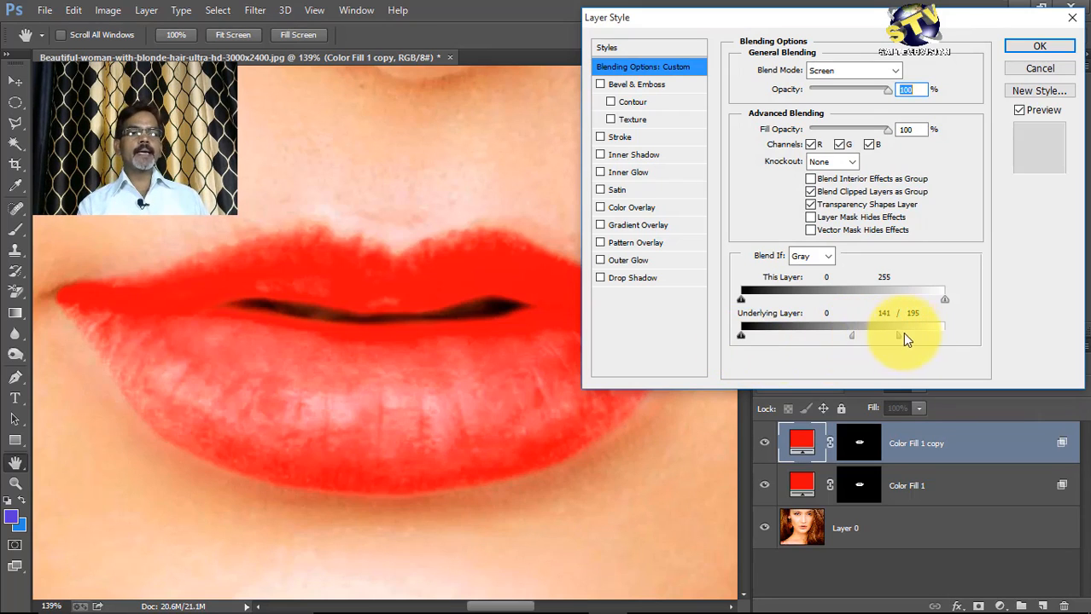
left_click_drag(897, 335, 945, 335)
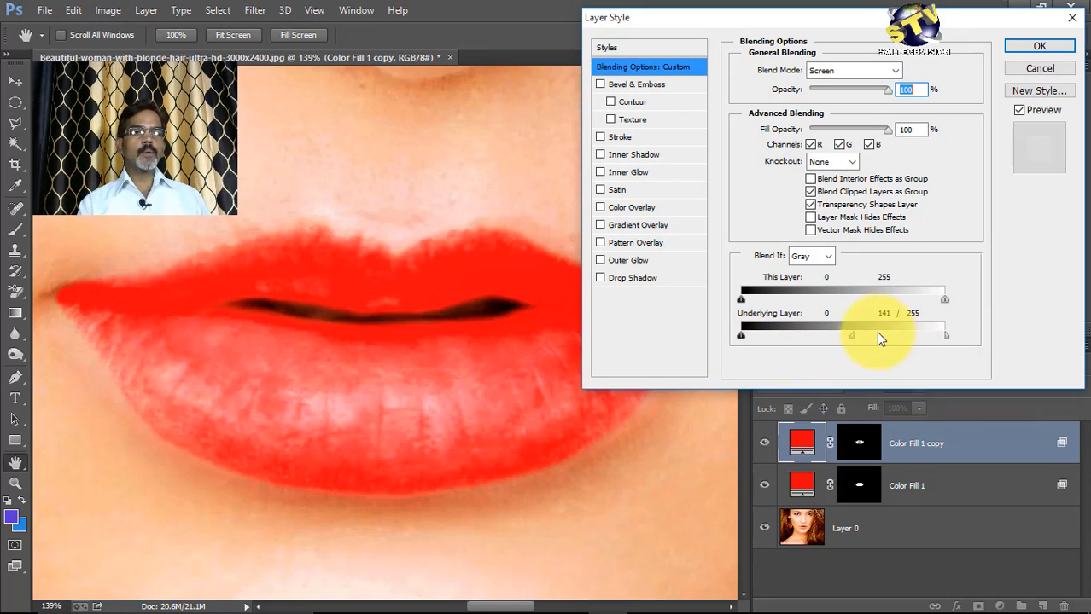
left_click_drag(850, 336, 944, 334)
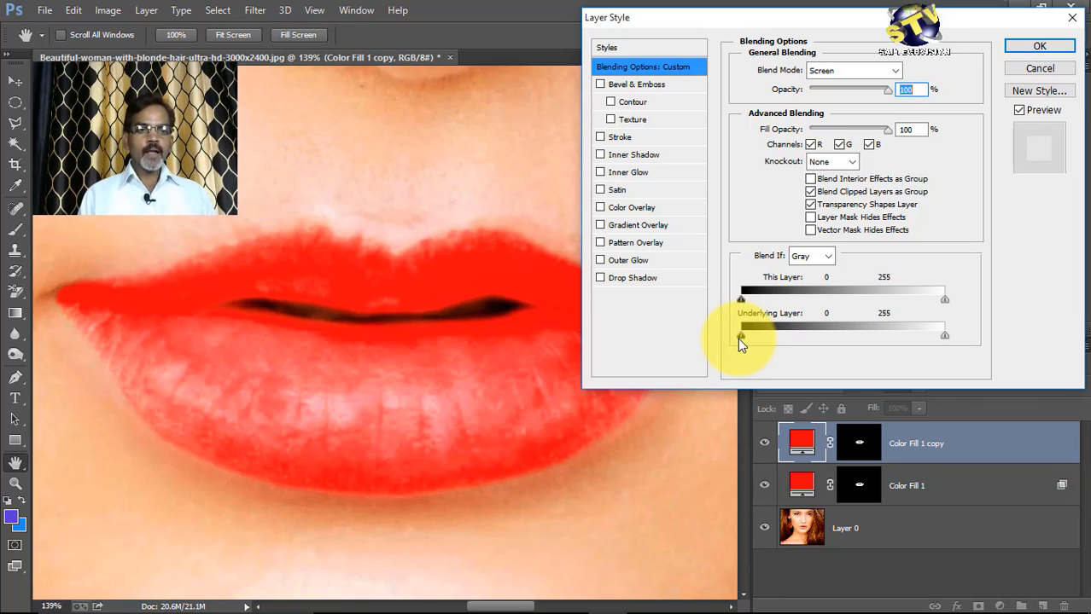
Step: Split the Underlying Layer shadow slider so that its range runs from 0 to 144
mouse_move(740, 335)
left_mouse_down()
mouse_move(808, 322)
mouse_move(780, 325)
mouse_move(796, 313)
mouse_move(770, 312)
mouse_move(795, 320)
mouse_move(790, 331)
mouse_move(878, 330)
mouse_move(748, 331)
mouse_move(763, 325)
mouse_move(723, 319)
mouse_move(750, 312)
mouse_move(752, 341)
left_mouse_up()
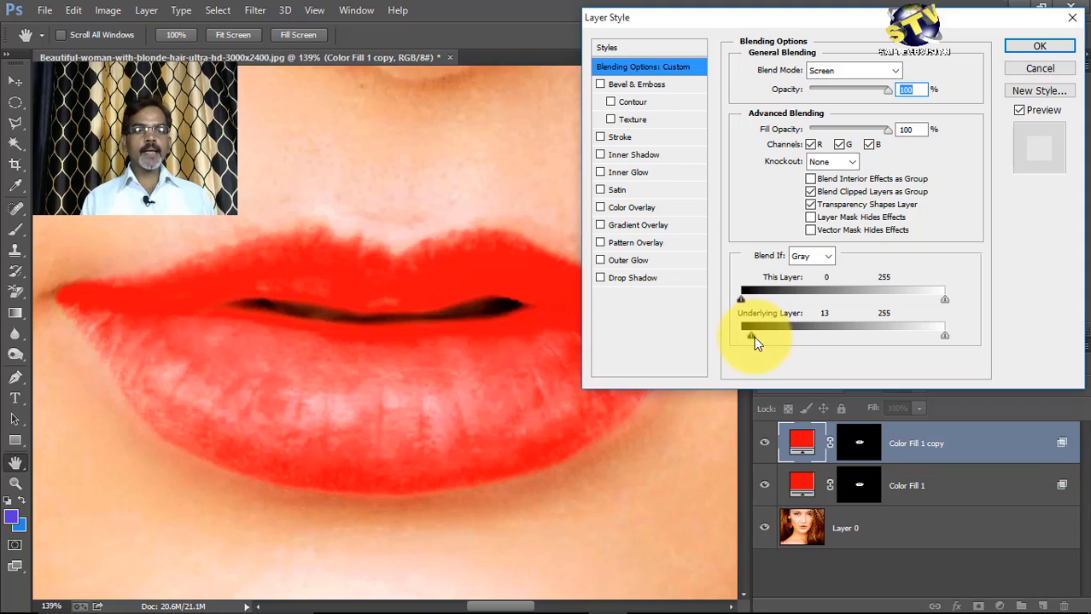
key("alt")
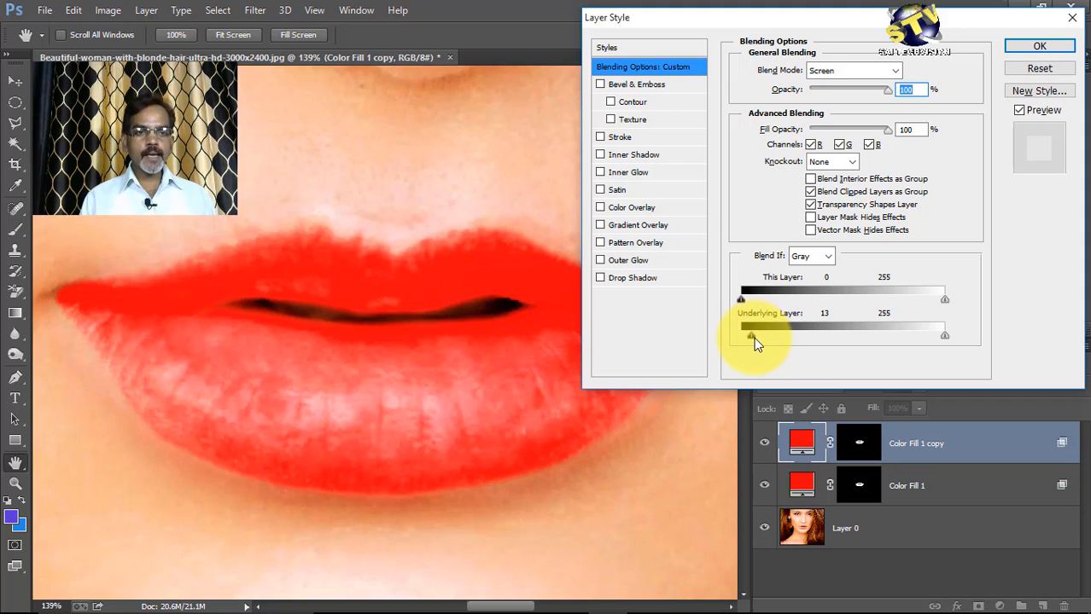
left_click_drag(751, 334, 724, 336)
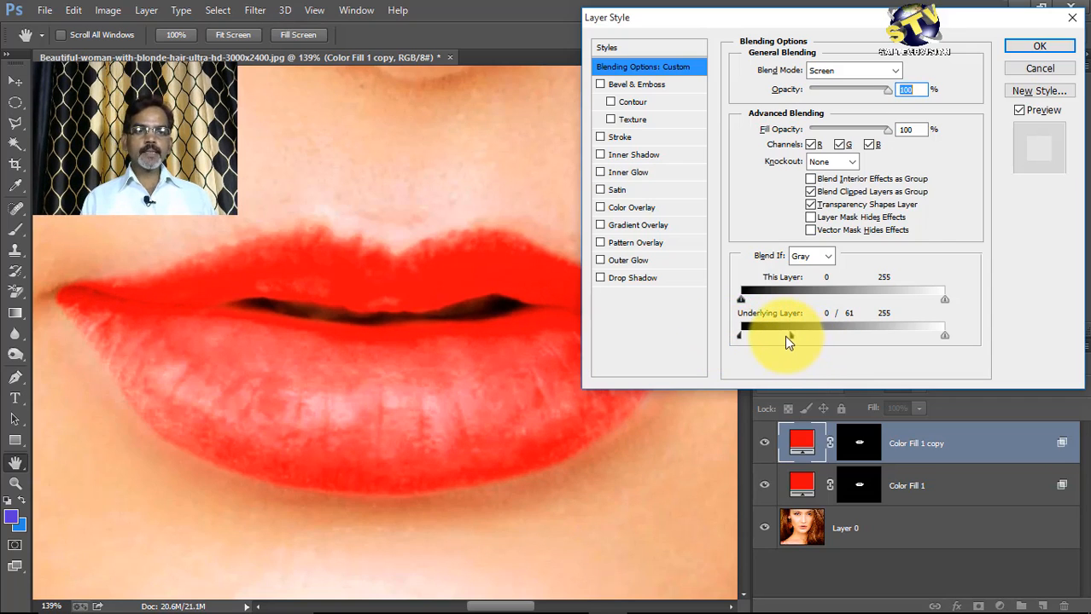
left_click_drag(794, 337, 852, 351)
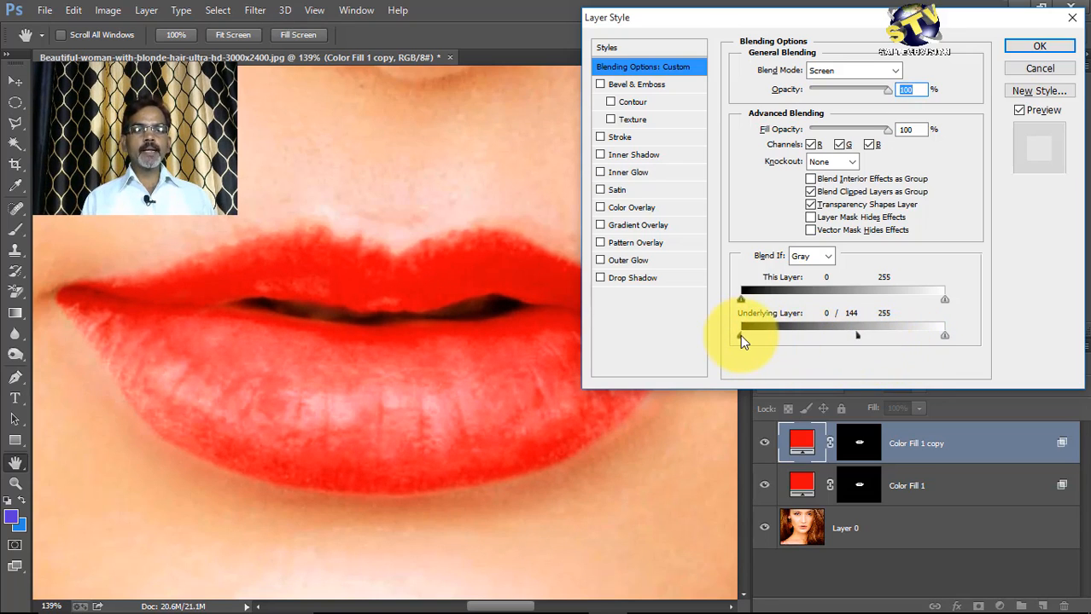
Step: Adjust the split Underlying Layer shadow range to 51 / 139 and apply the layer style
left_click_drag(740, 335, 819, 341)
mouse_move(790, 336)
left_mouse_down()
mouse_move(876, 337)
mouse_move(783, 340)
left_mouse_up()
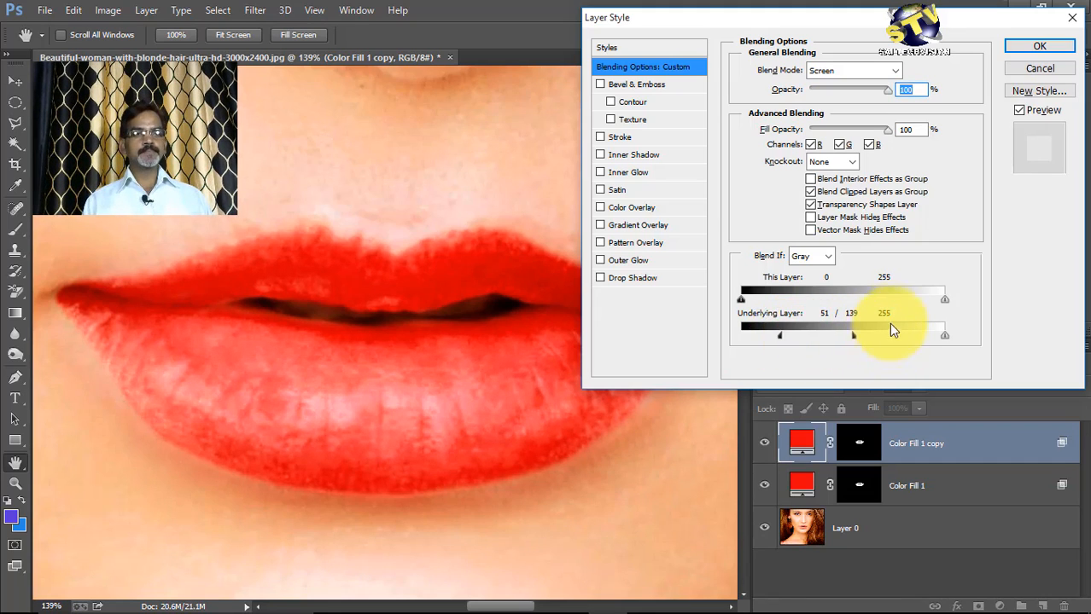
left_click(1029, 47)
key("b")
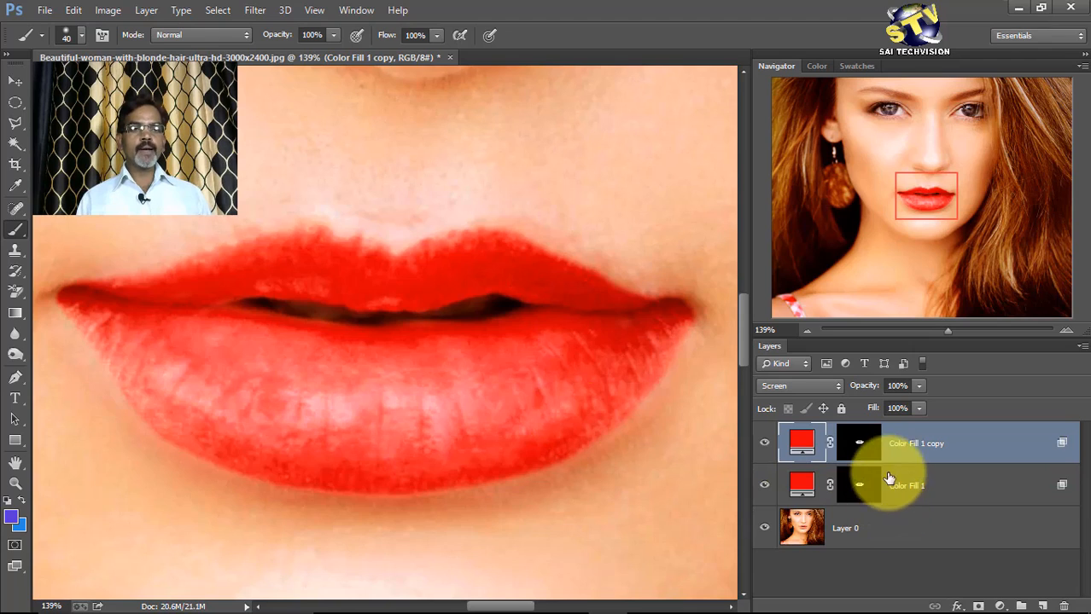
Step: Target the copied fill layer's mask and paint white along the lower lip's right edge with a 20 px brush
left_click(934, 441)
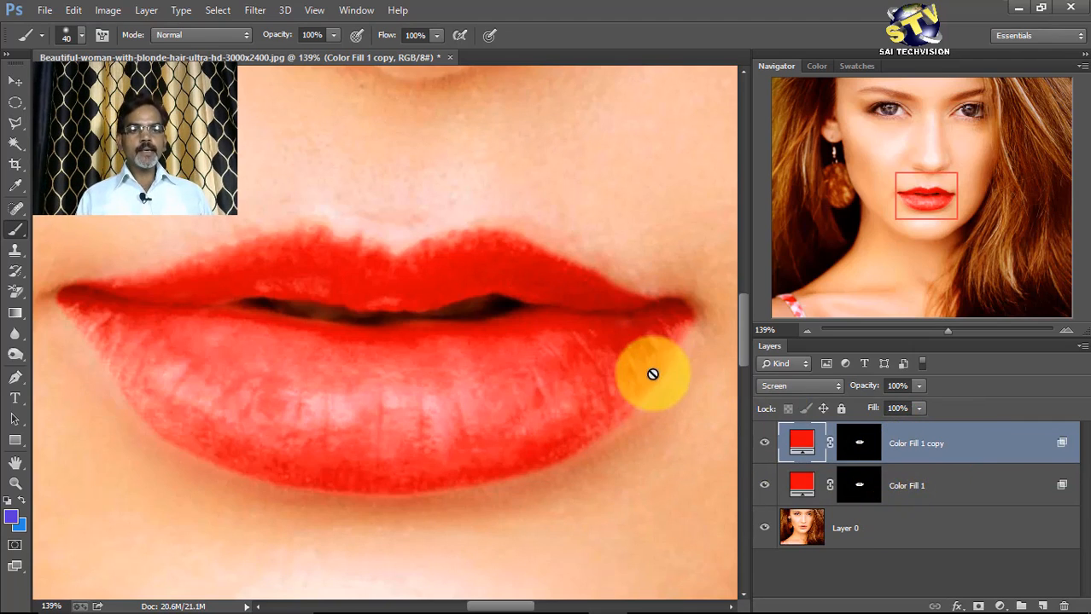
double_click(924, 442)
left_click(858, 440)
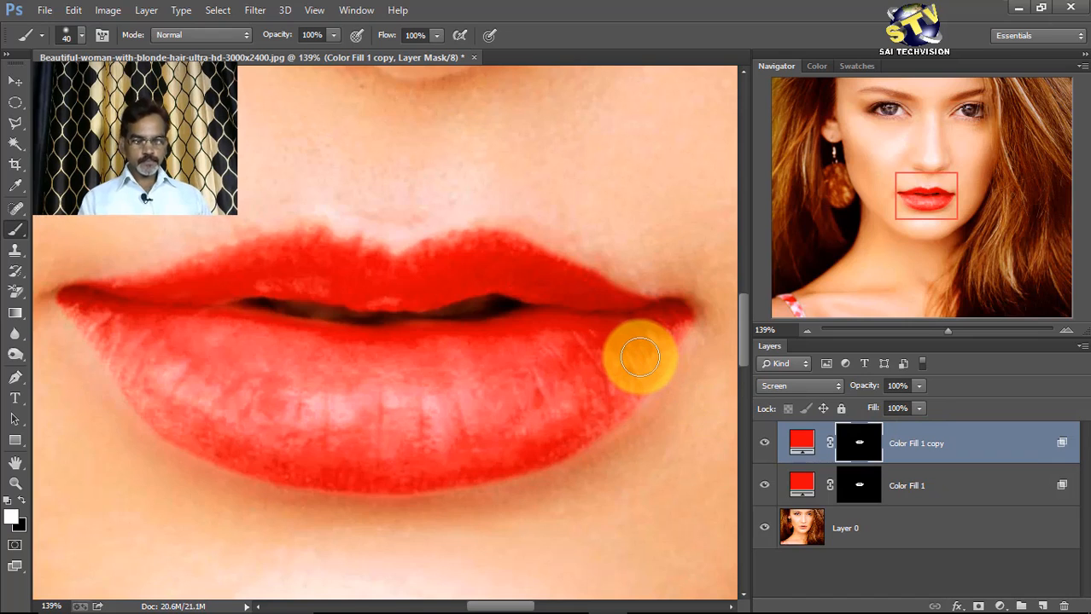
key("bracketleft")
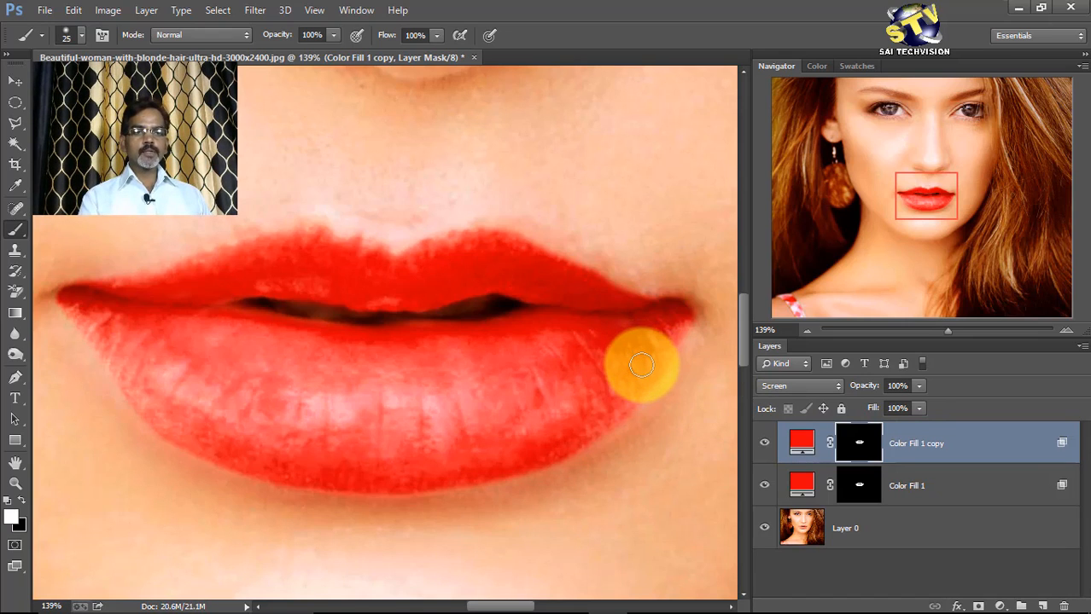
key("bracketleft")
left_click_drag(672, 337, 639, 387)
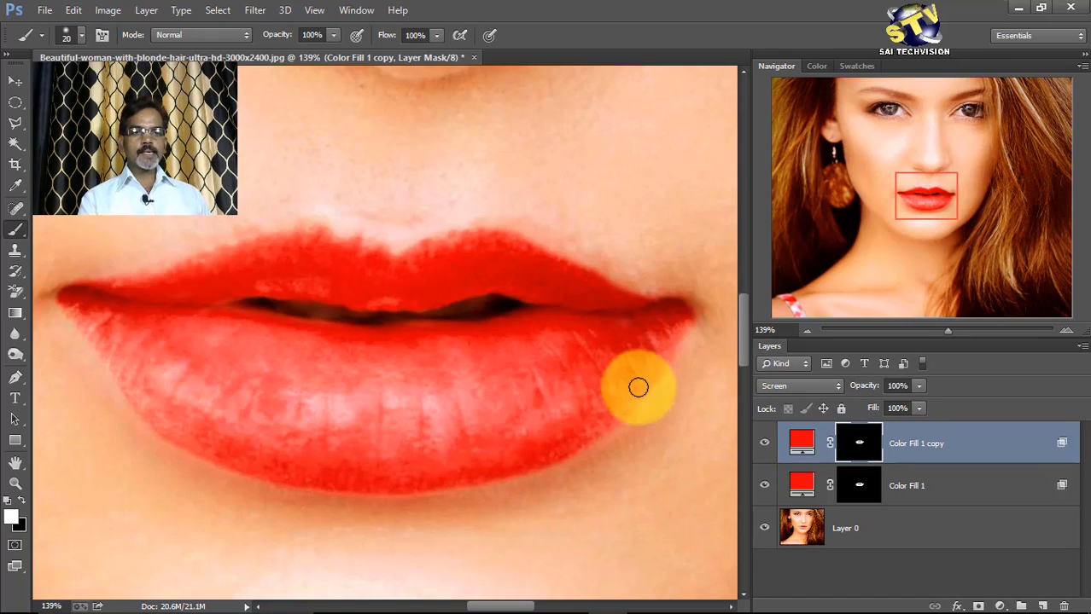
Step: Switch to black and paint the copied layer's mask around the lips' outer edges and the left corner
key("x")
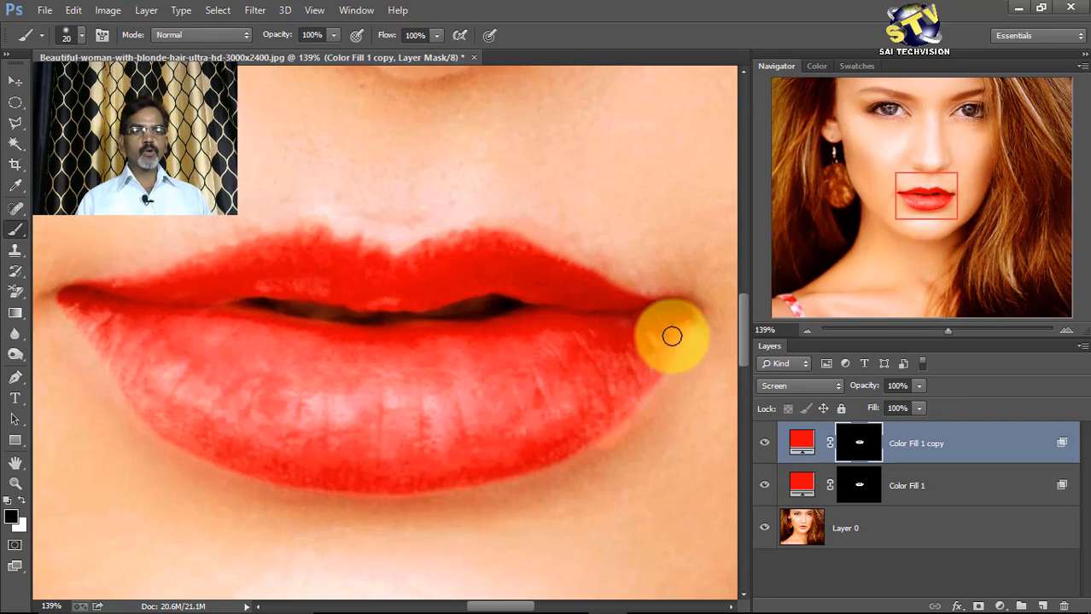
mouse_move(672, 337)
left_mouse_down()
mouse_move(630, 401)
mouse_move(547, 450)
mouse_move(433, 479)
mouse_move(321, 482)
mouse_move(179, 432)
mouse_move(79, 307)
mouse_move(128, 387)
mouse_move(173, 428)
mouse_move(237, 461)
mouse_move(336, 488)
mouse_move(394, 491)
mouse_move(592, 440)
mouse_move(649, 375)
mouse_move(663, 332)
mouse_move(565, 279)
mouse_move(385, 244)
mouse_move(408, 261)
mouse_move(441, 250)
mouse_move(416, 247)
mouse_move(500, 239)
mouse_move(391, 263)
mouse_move(366, 248)
mouse_move(277, 241)
mouse_move(191, 261)
mouse_move(166, 286)
left_mouse_up()
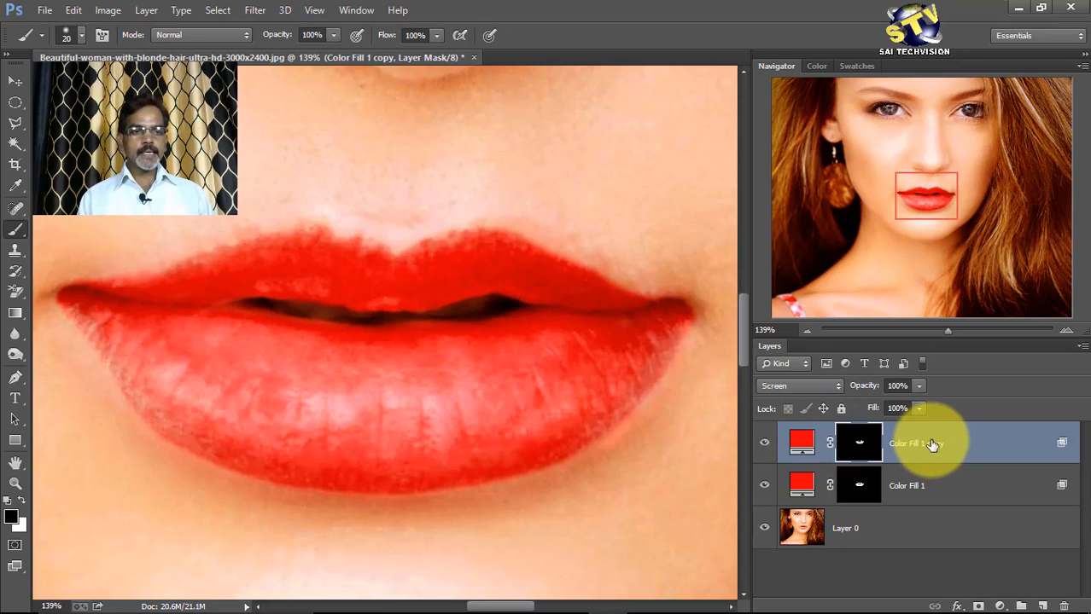
left_click(269, 243)
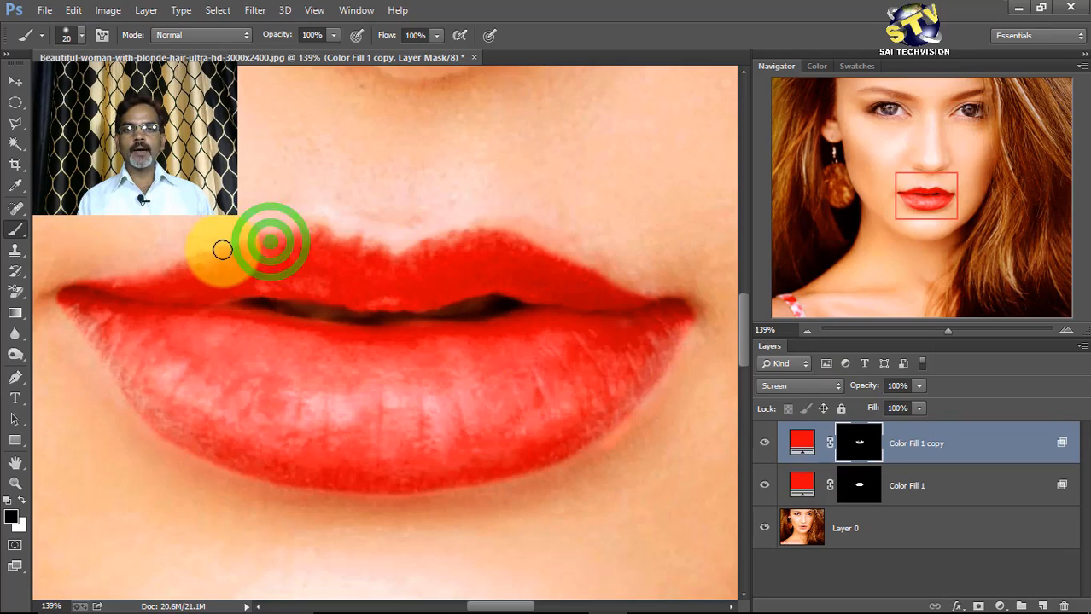
mouse_move(222, 250)
left_mouse_down()
mouse_move(126, 287)
mouse_move(99, 313)
left_mouse_up()
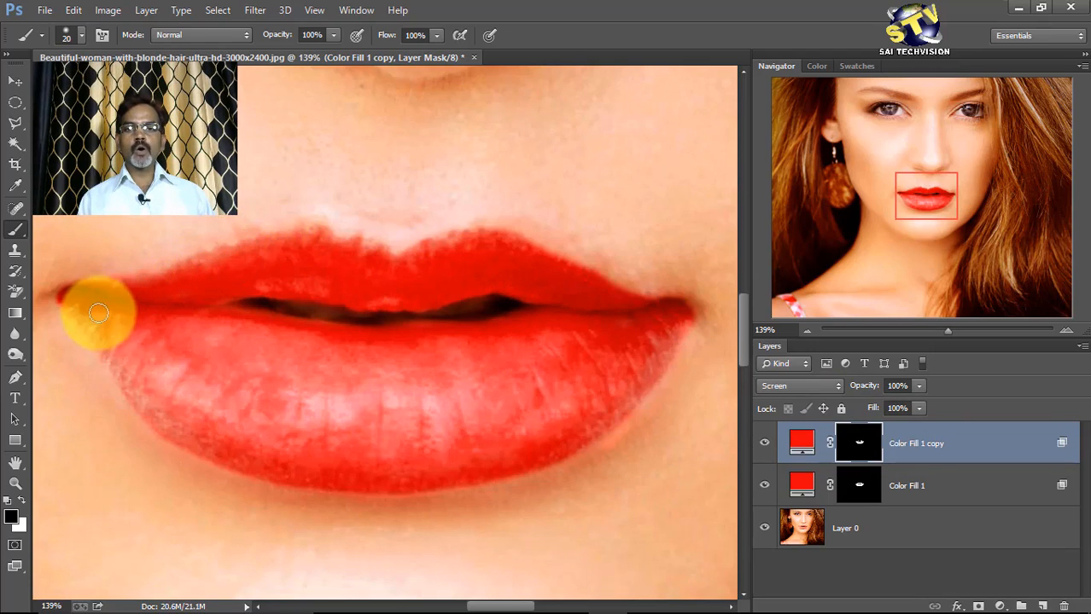
left_click(92, 312)
Step: Target the Multiply fill layer's mask, touch up the lower lip's right edge, and switch to white to continue there
left_click(956, 485)
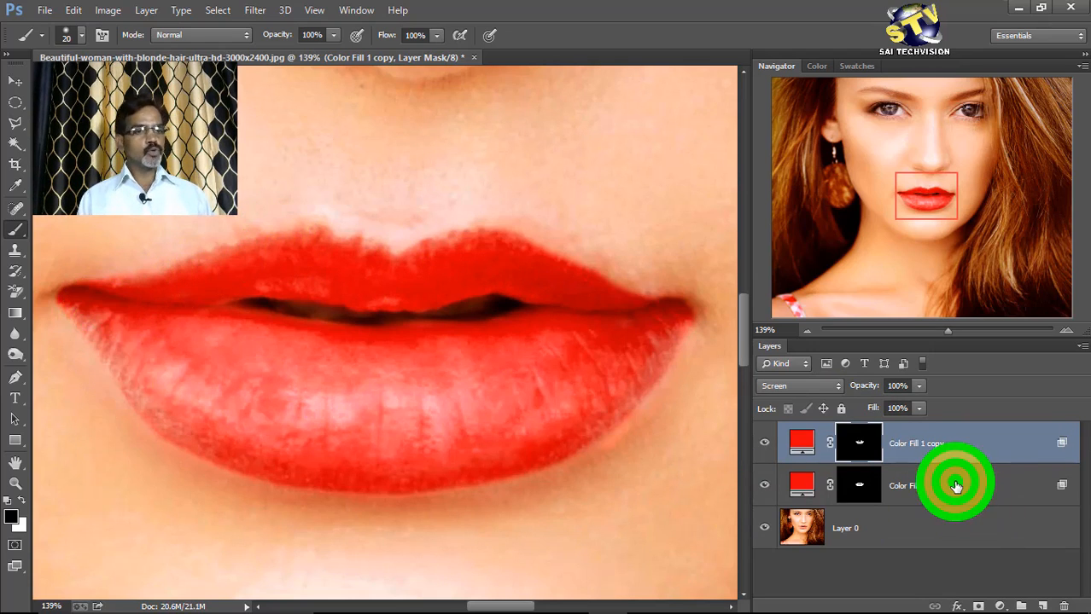
left_click(858, 480)
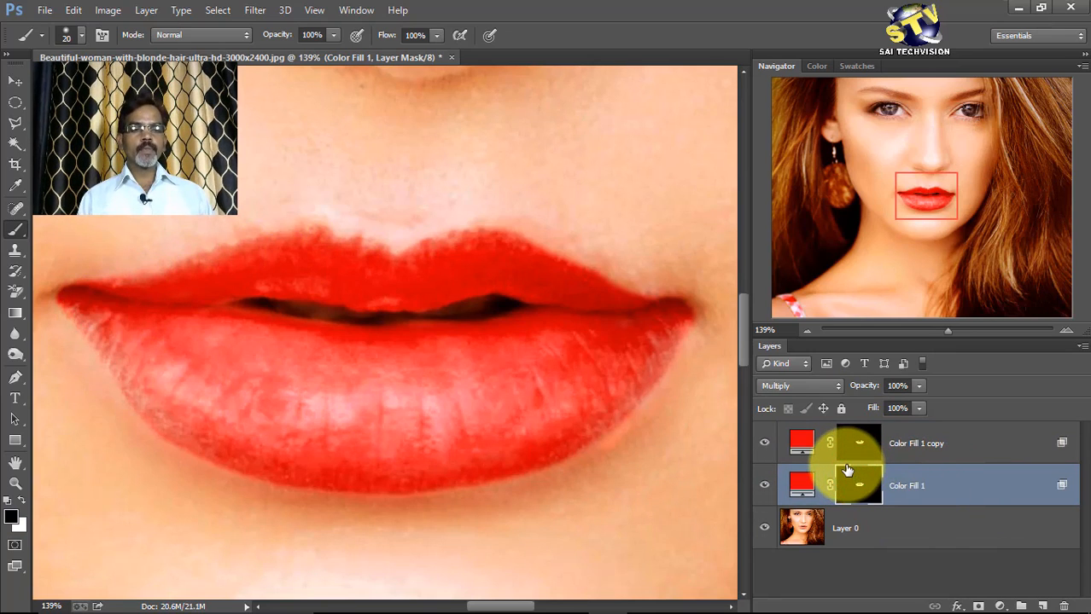
left_click(673, 339)
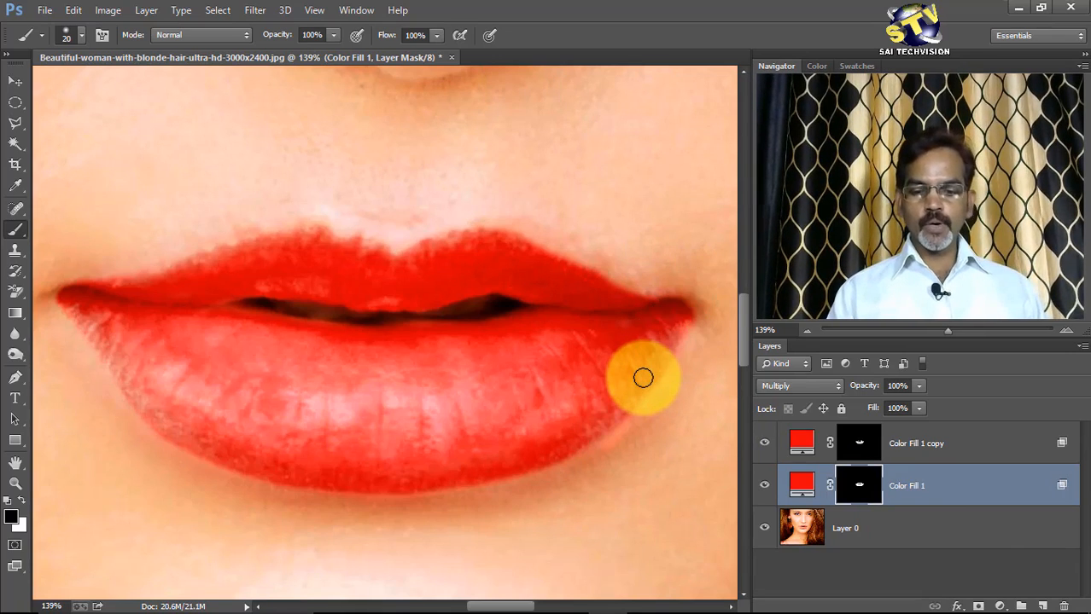
key("x")
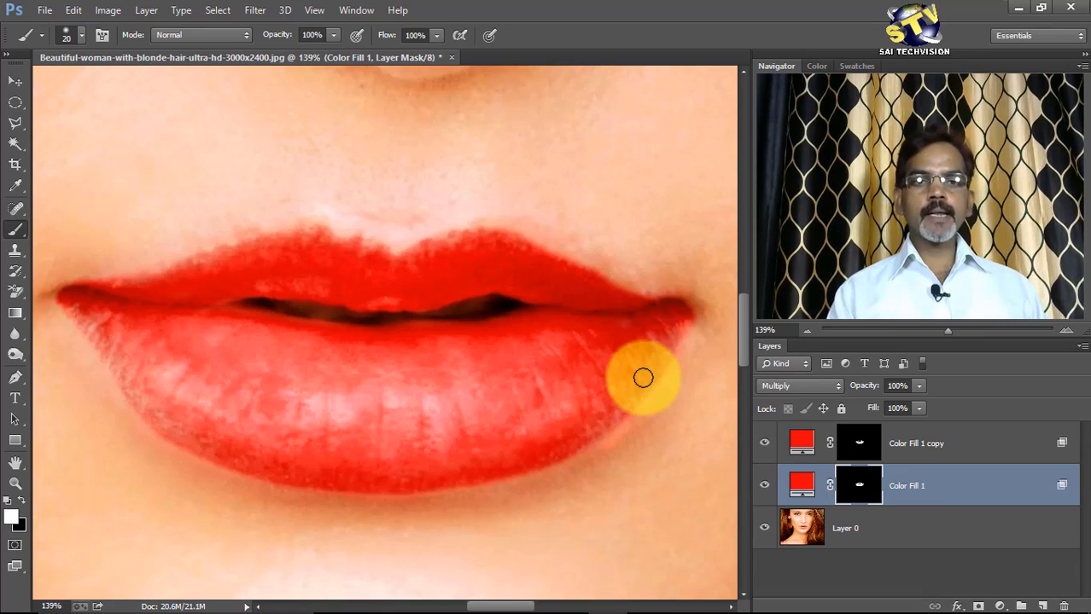
left_click(676, 324)
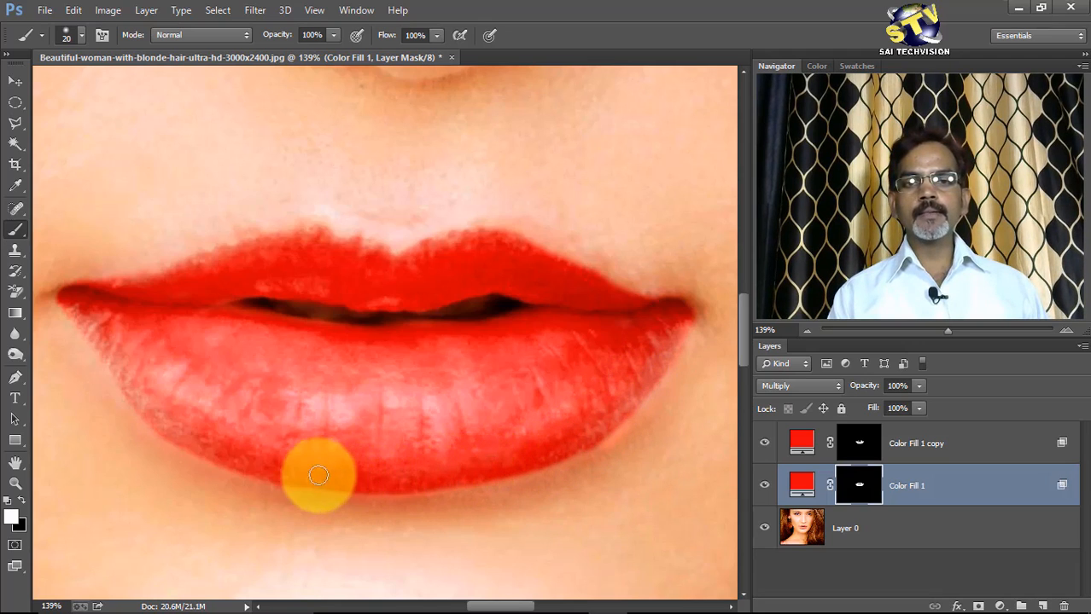
Step: Paint white on the Multiply fill layer's mask over the lower lip's left edge, the inner lip line and the right side of the lips
left_click(85, 316)
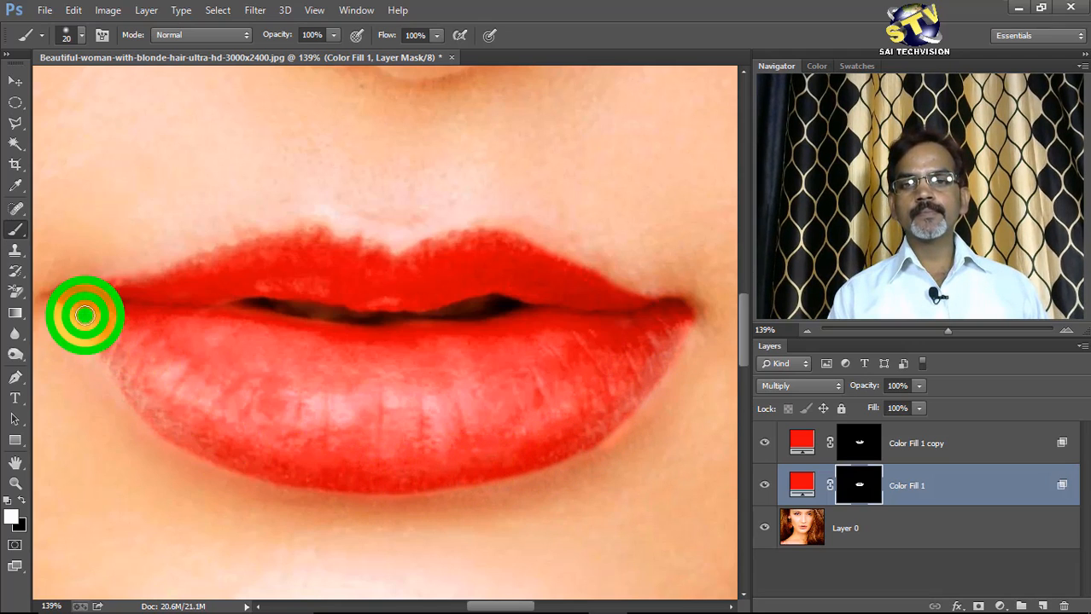
mouse_move(84, 316)
left_mouse_down()
mouse_move(110, 363)
mouse_move(173, 426)
left_mouse_up()
left_click_drag(118, 341, 125, 366)
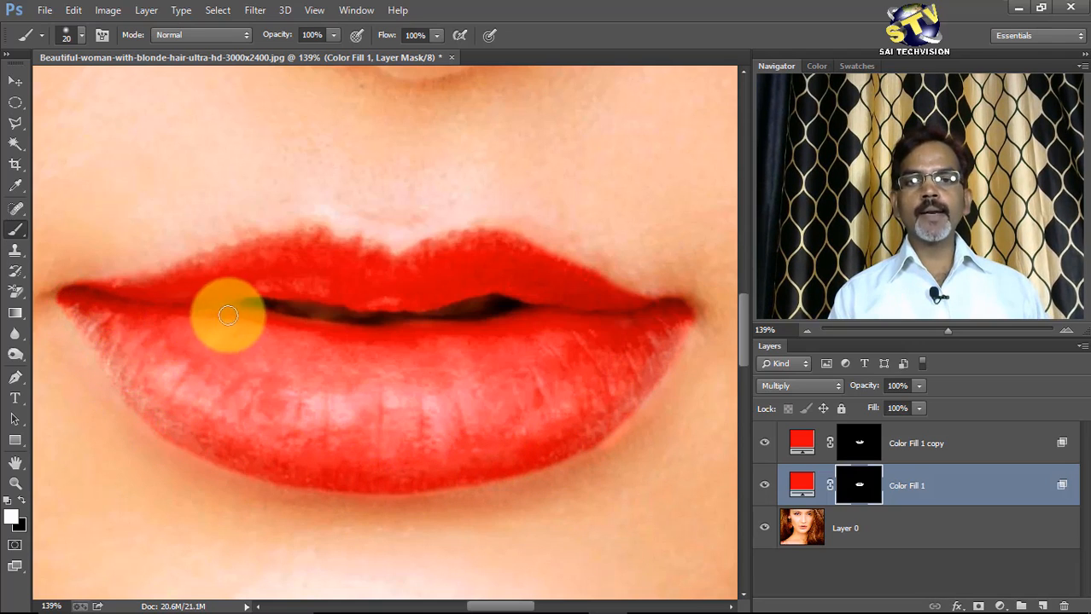
mouse_move(219, 322)
left_mouse_down()
mouse_move(360, 345)
mouse_move(584, 322)
left_mouse_up()
mouse_move(512, 251)
left_mouse_down()
mouse_move(400, 255)
mouse_move(299, 237)
mouse_move(171, 277)
mouse_move(175, 297)
mouse_move(365, 311)
mouse_move(515, 362)
mouse_move(609, 365)
left_mouse_up()
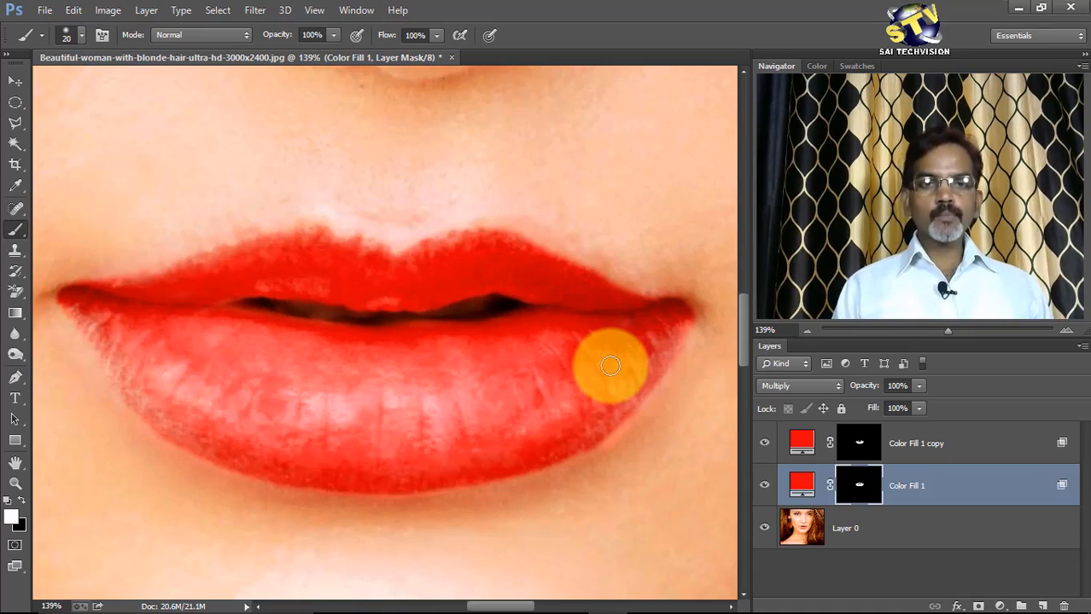
Step: Group the Multiply fill layer and its Screen copy into one layer group
scroll(561, 288, "down", 9)
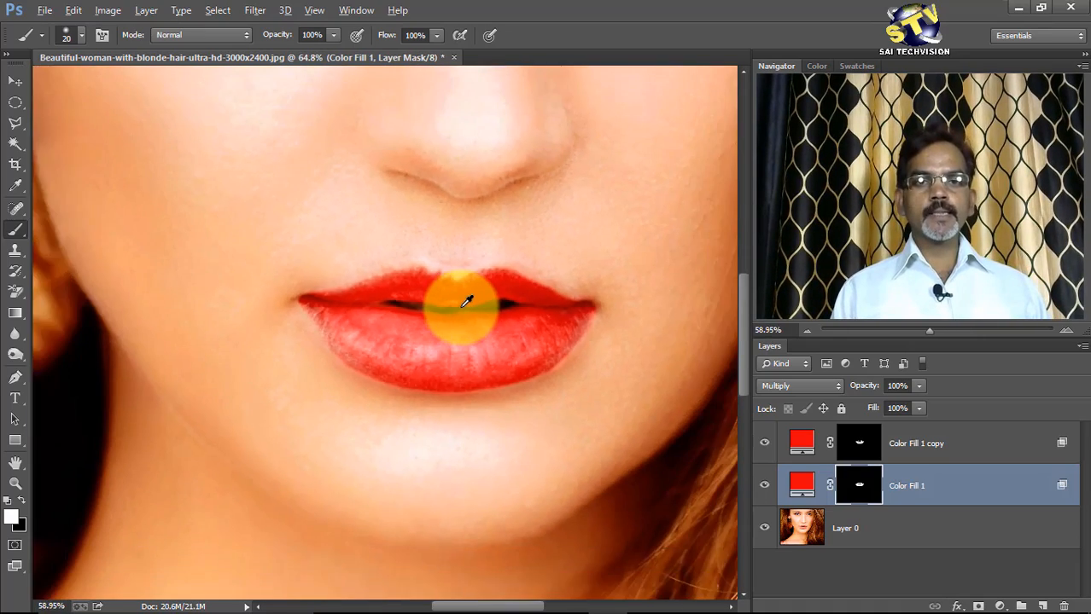
scroll(466, 300, "down", 6)
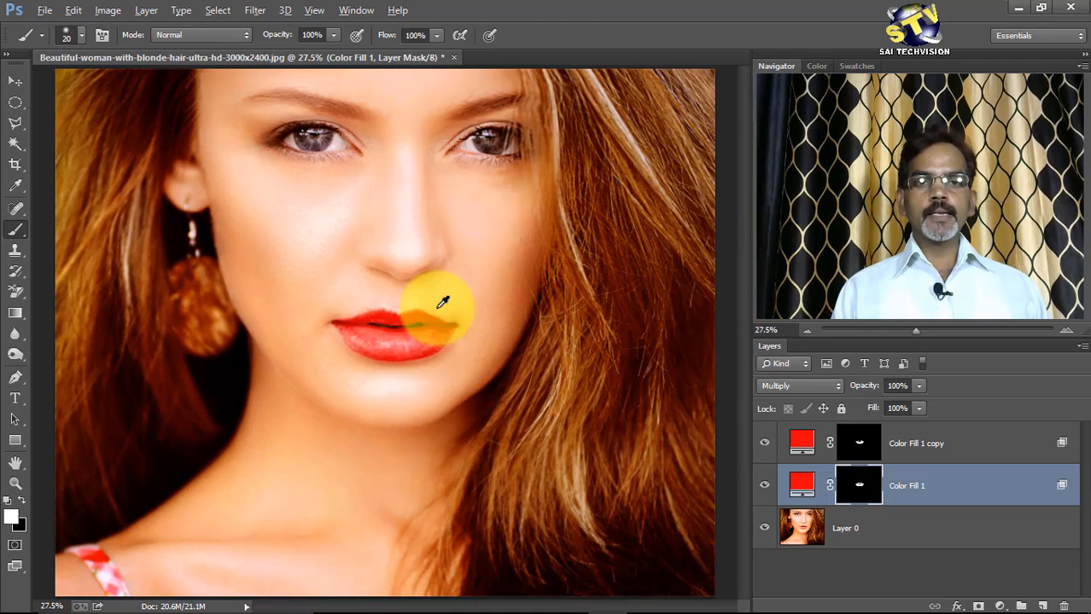
key("alt")
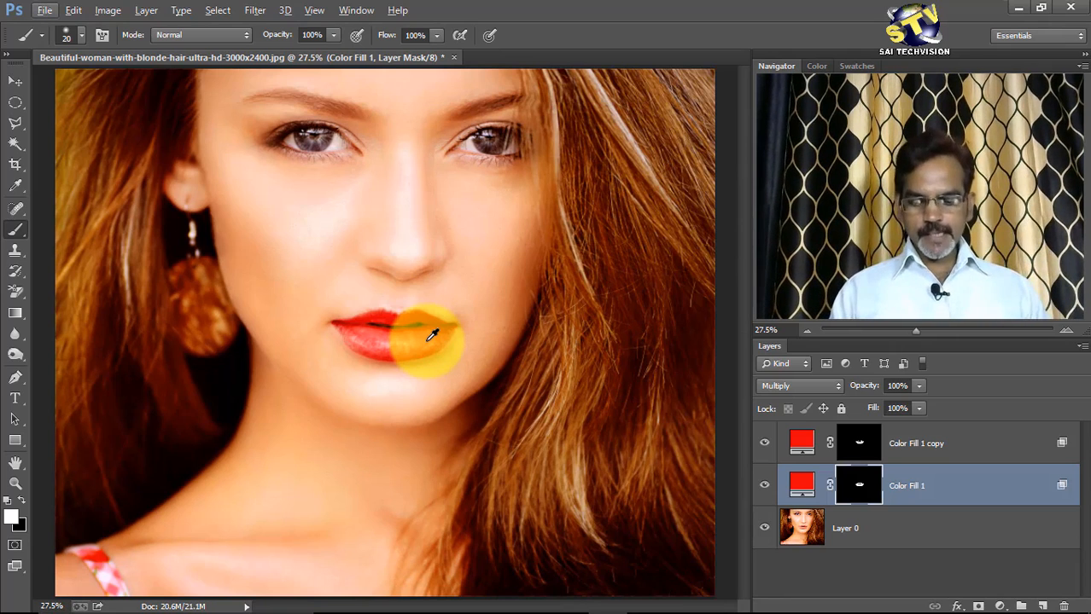
scroll(432, 334, "down", 1)
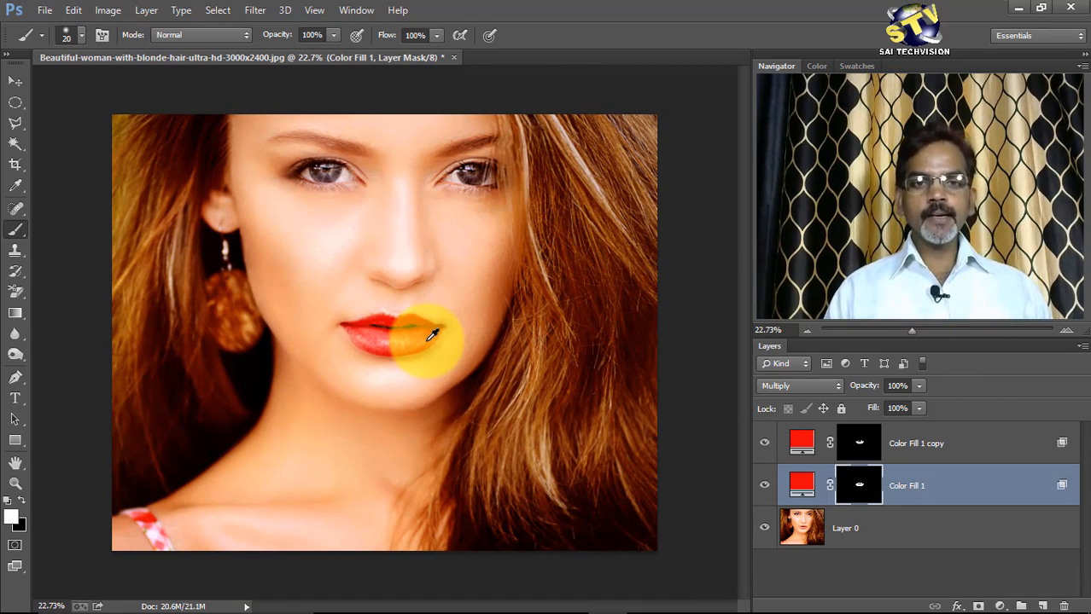
scroll(432, 335, "up", 1)
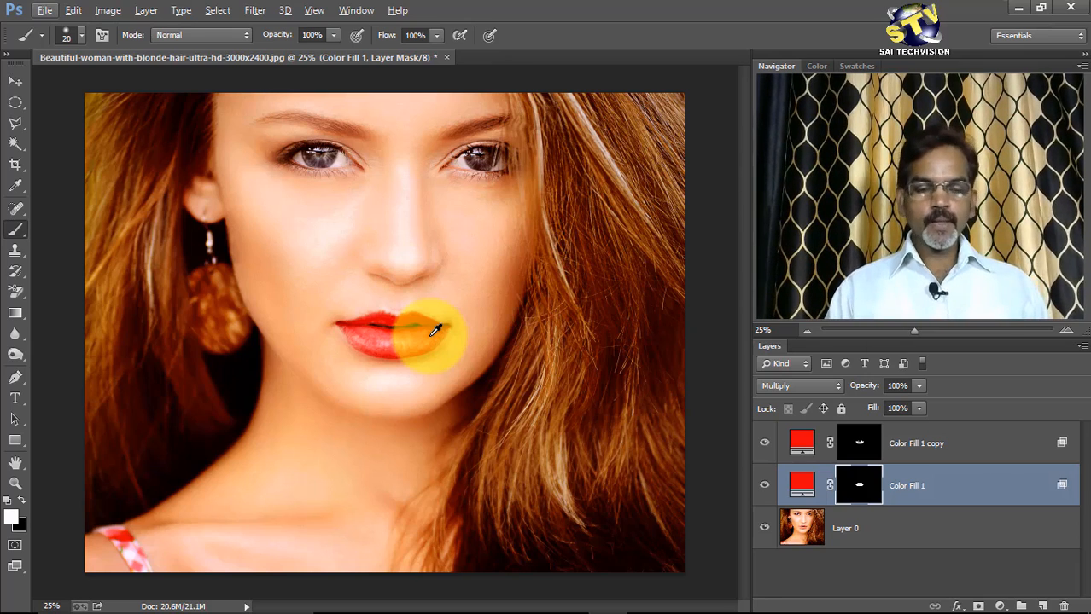
left_click(952, 454, "shift")
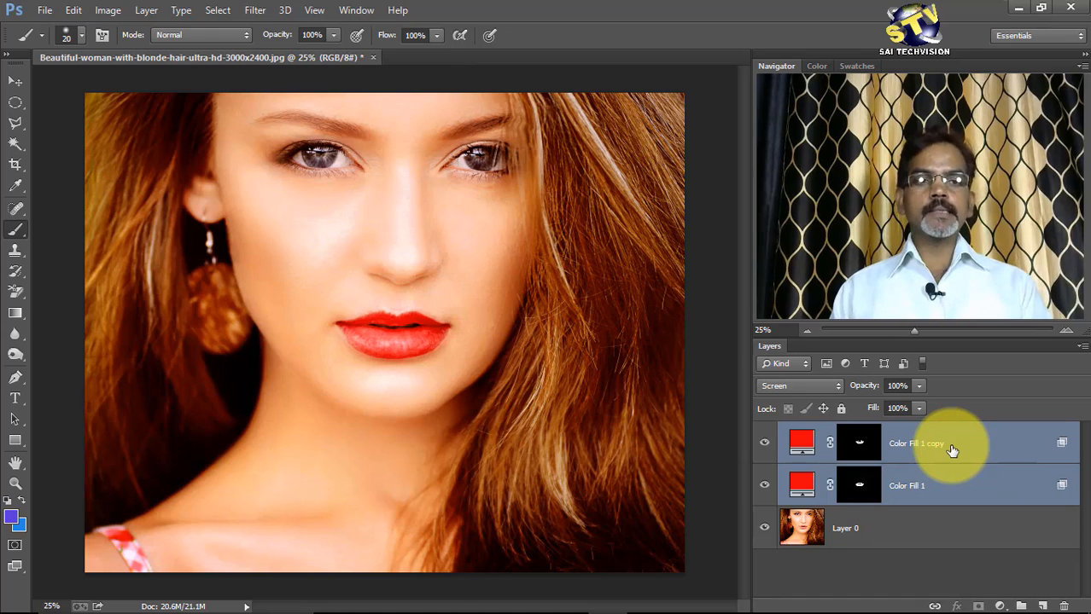
key("ctrl+g")
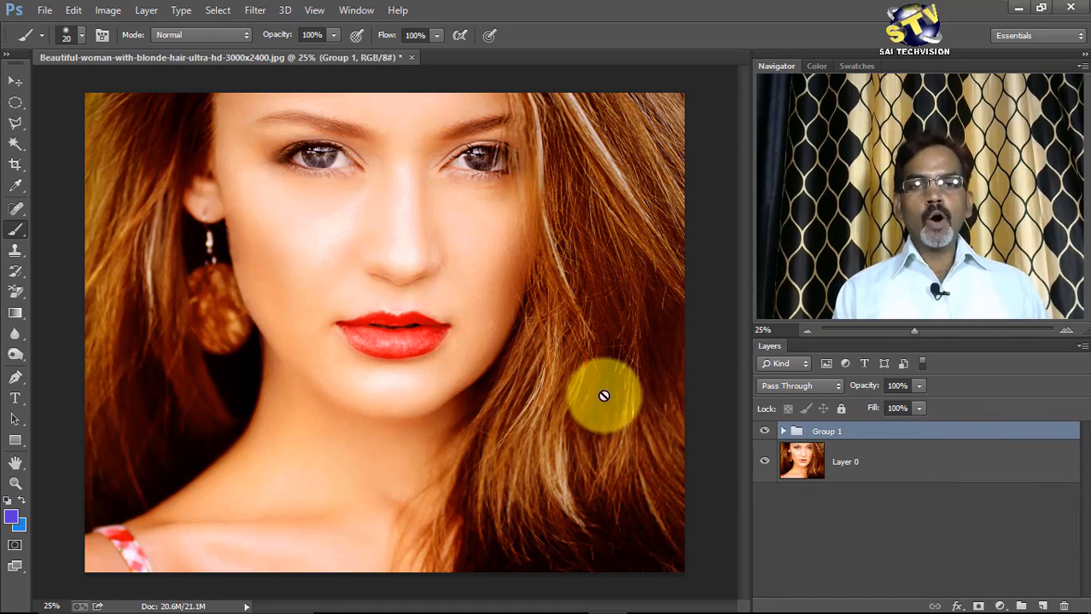
Step: Add a white layer mask to the new group and enlarge the brush to 35 px
scroll(400, 348, "up", 5)
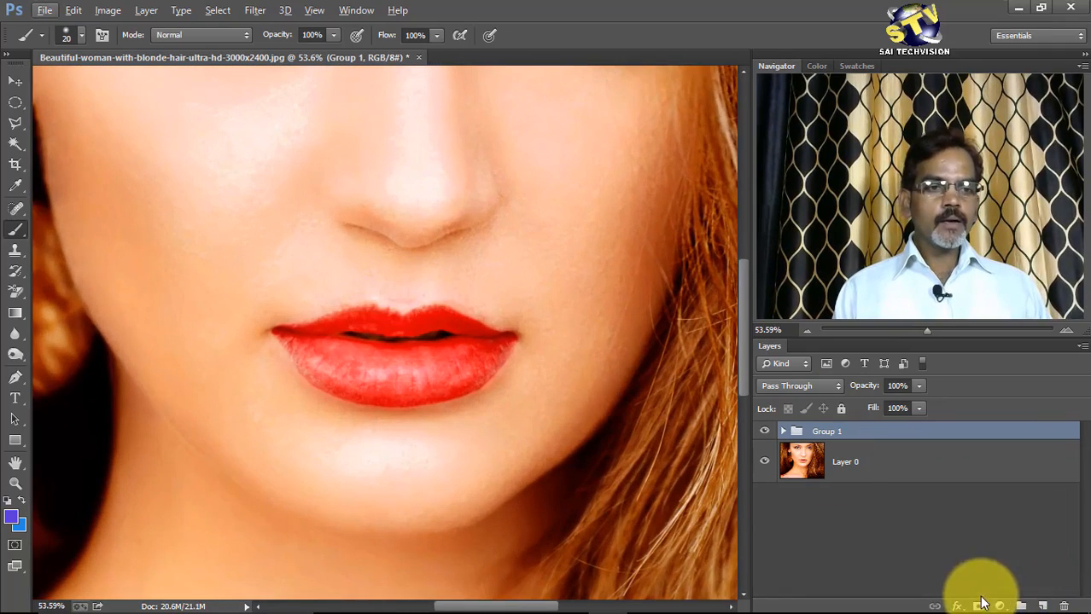
left_click(978, 605)
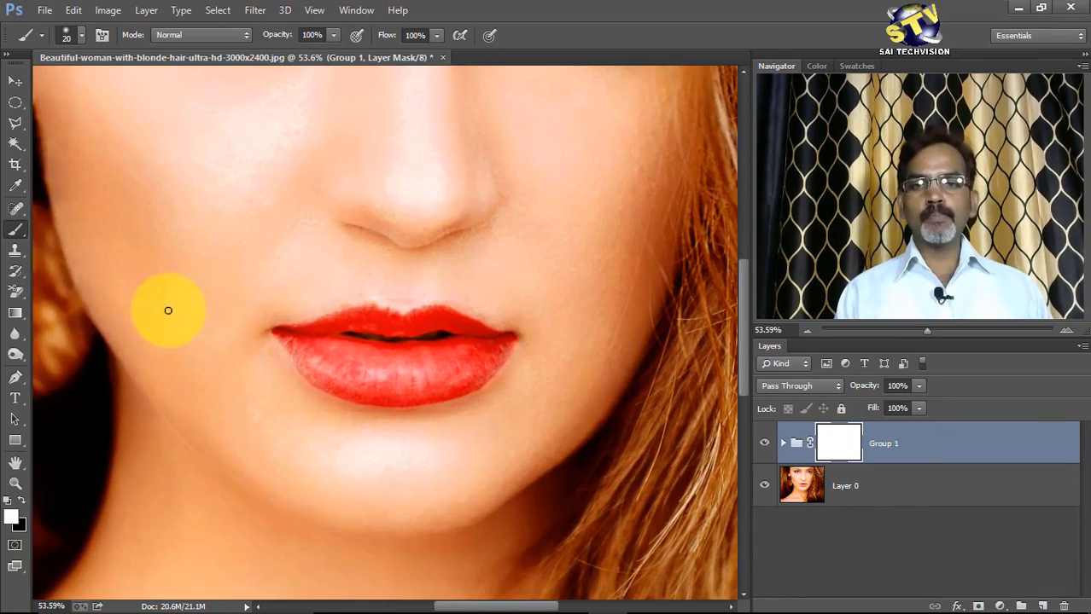
key("bracketright")
key("bracketright")
key("bracketright")
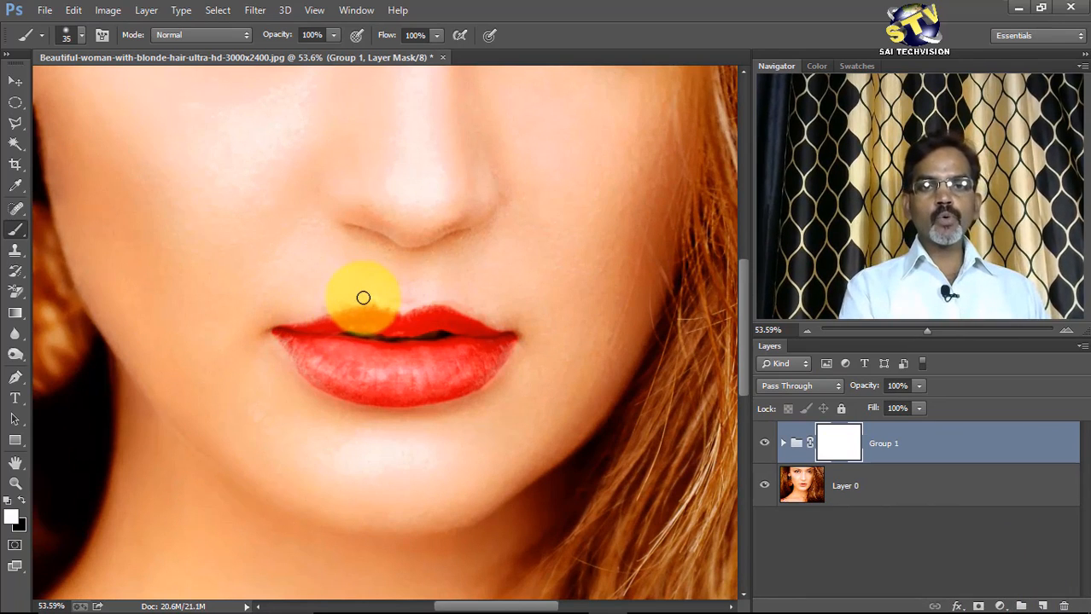
Step: Switch to black and dab the group's mask along the upper lip's outer edge and beside the lower lip
left_click(363, 297)
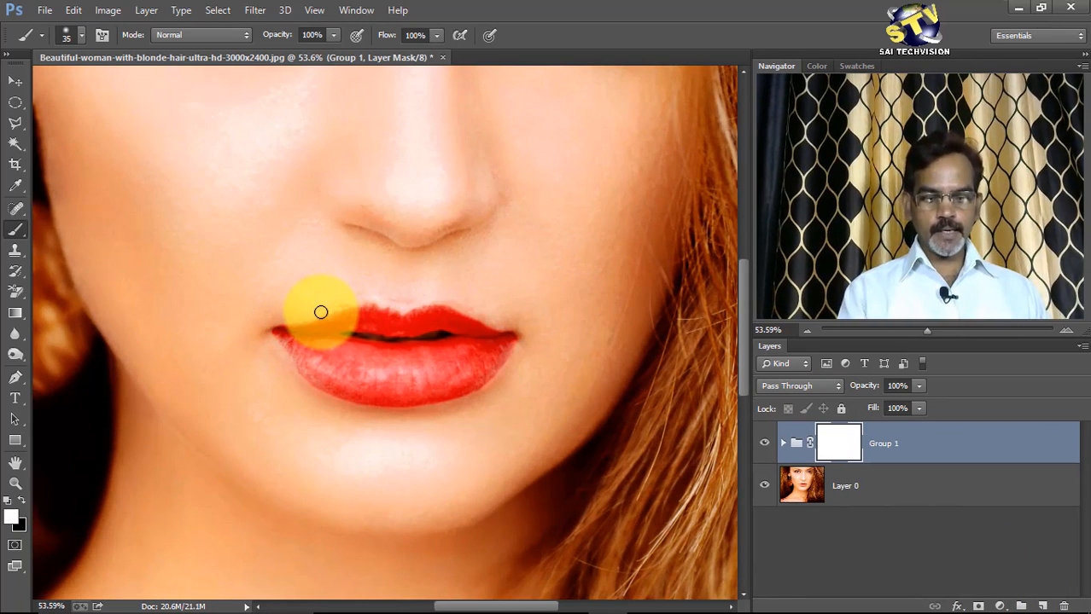
key("x")
left_click(353, 297)
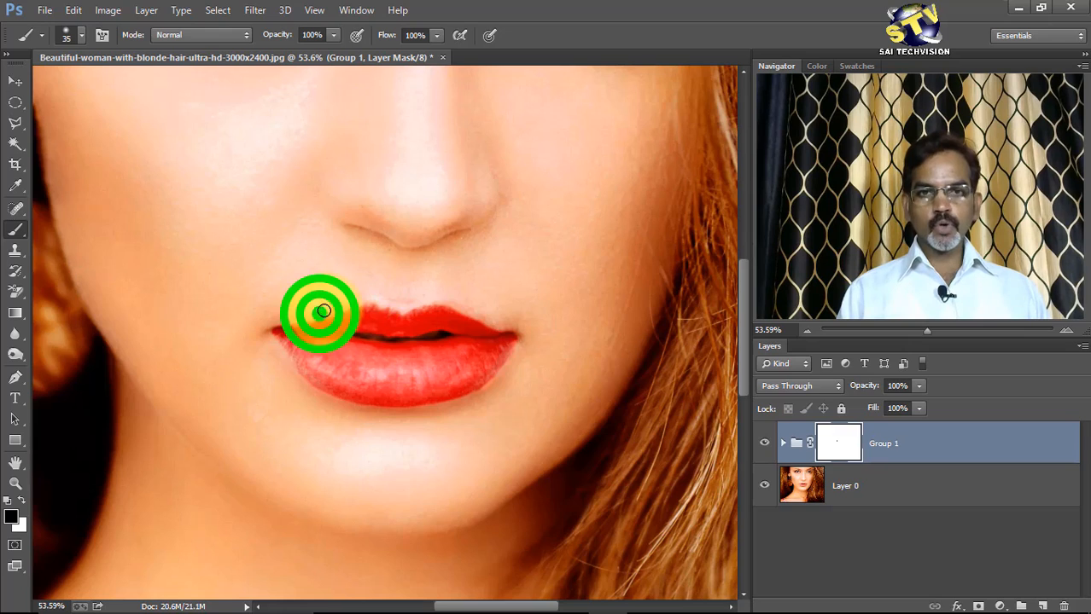
left_click(317, 309)
left_click(382, 297)
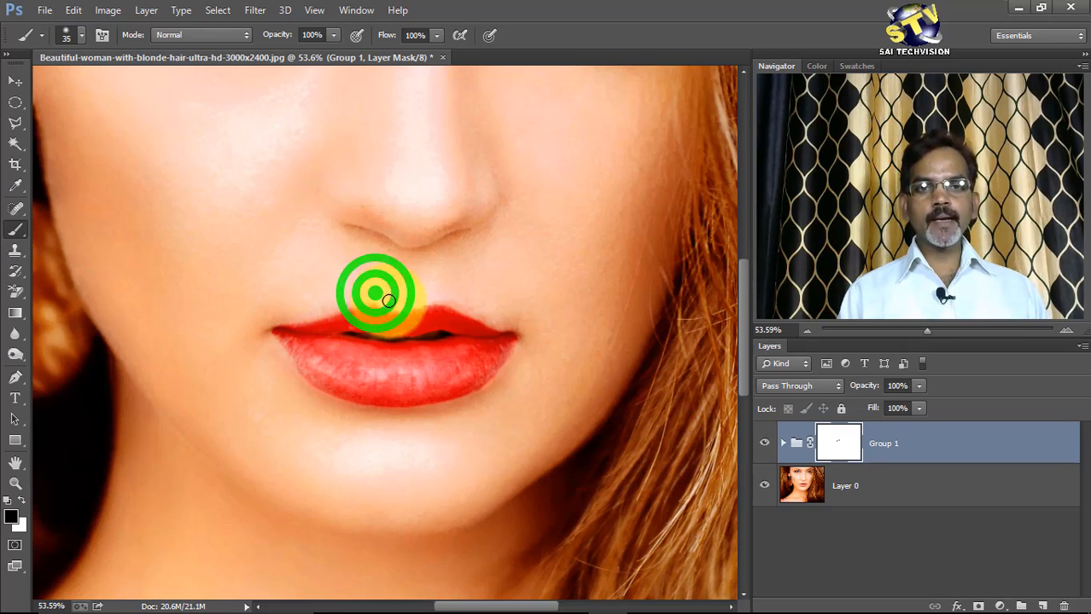
left_click(445, 294)
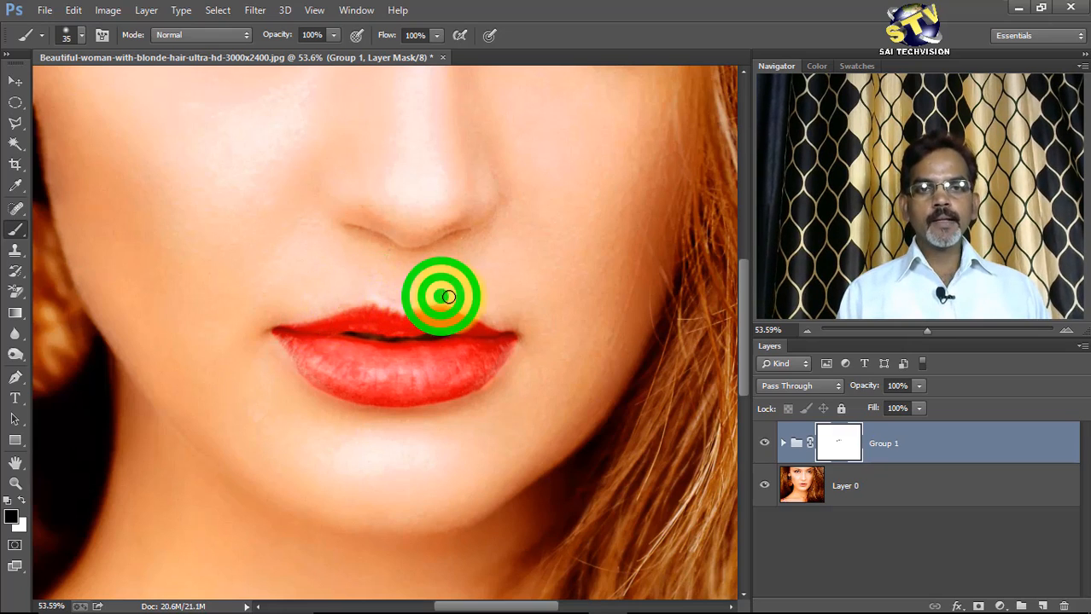
left_click(294, 380)
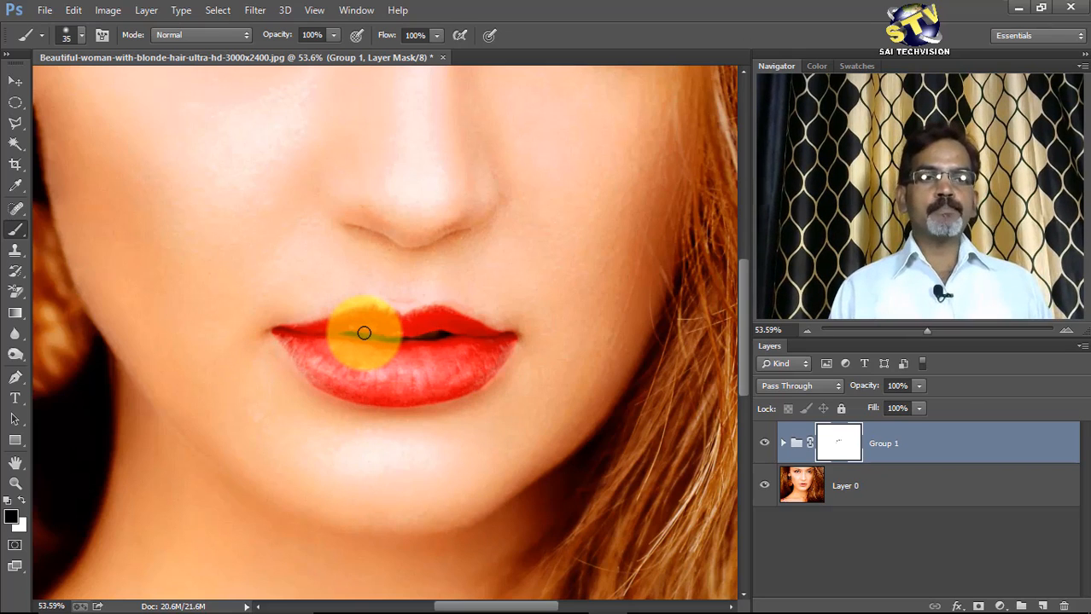
Step: Target the group itself instead of its mask and reduce the group's opacity to 62%
left_click(922, 442)
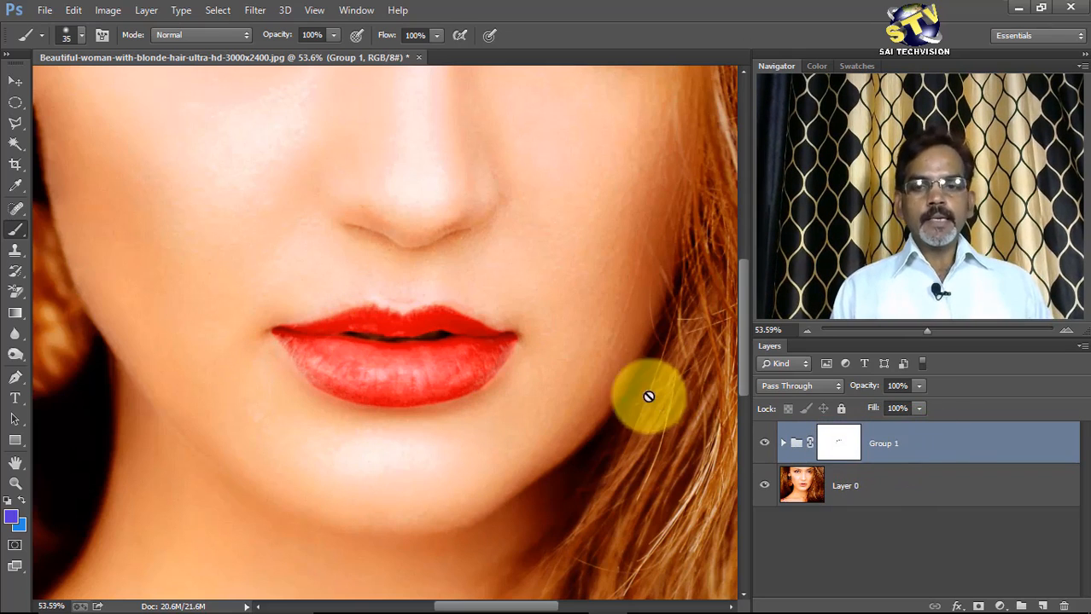
scroll(530, 337, "down", 5)
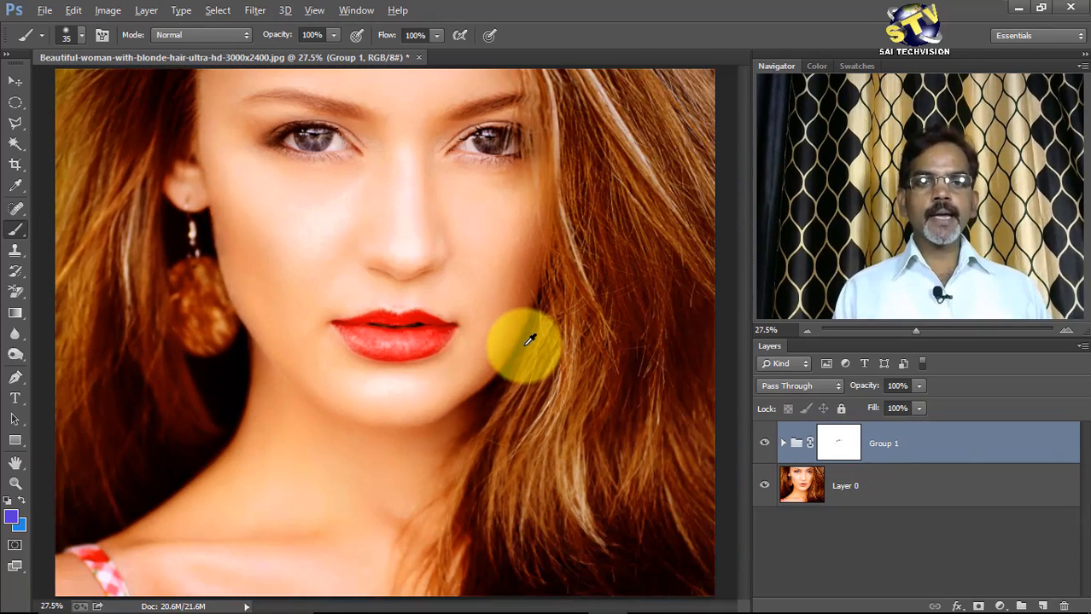
key("alt")
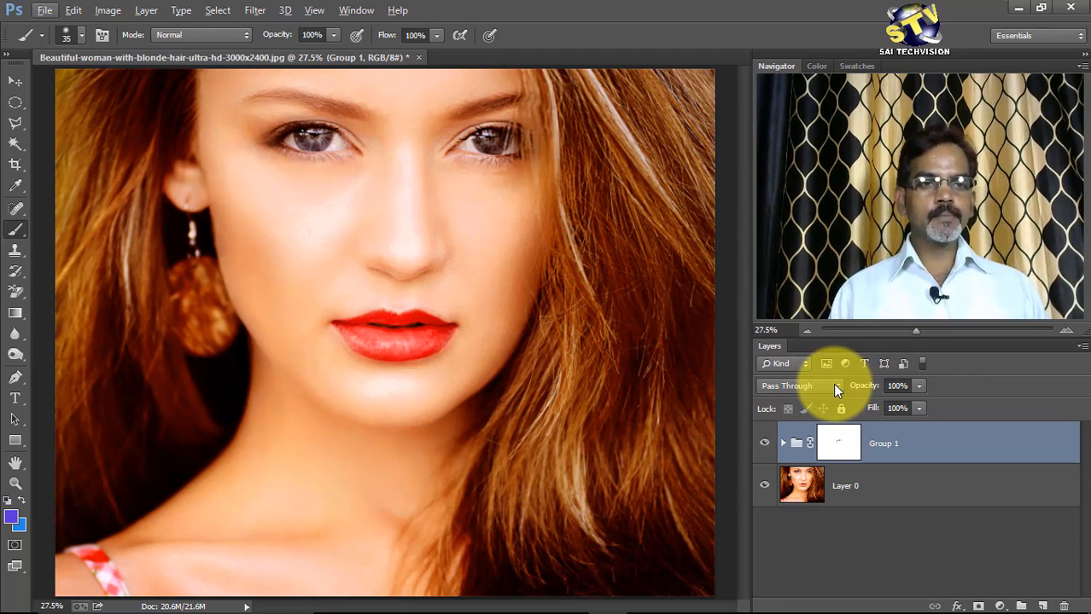
left_click(921, 388)
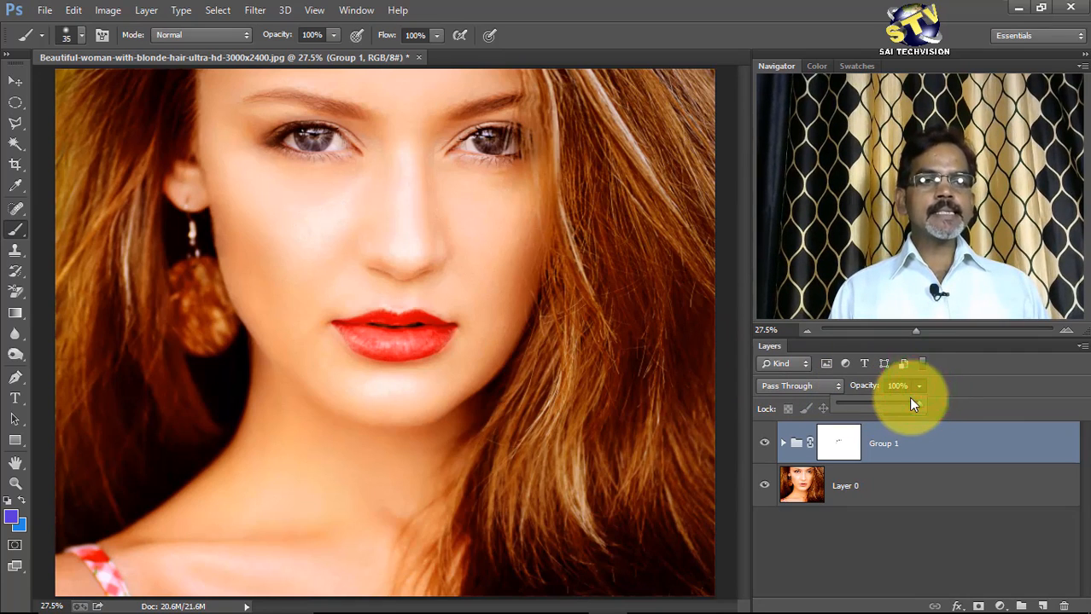
left_click_drag(913, 401, 888, 405)
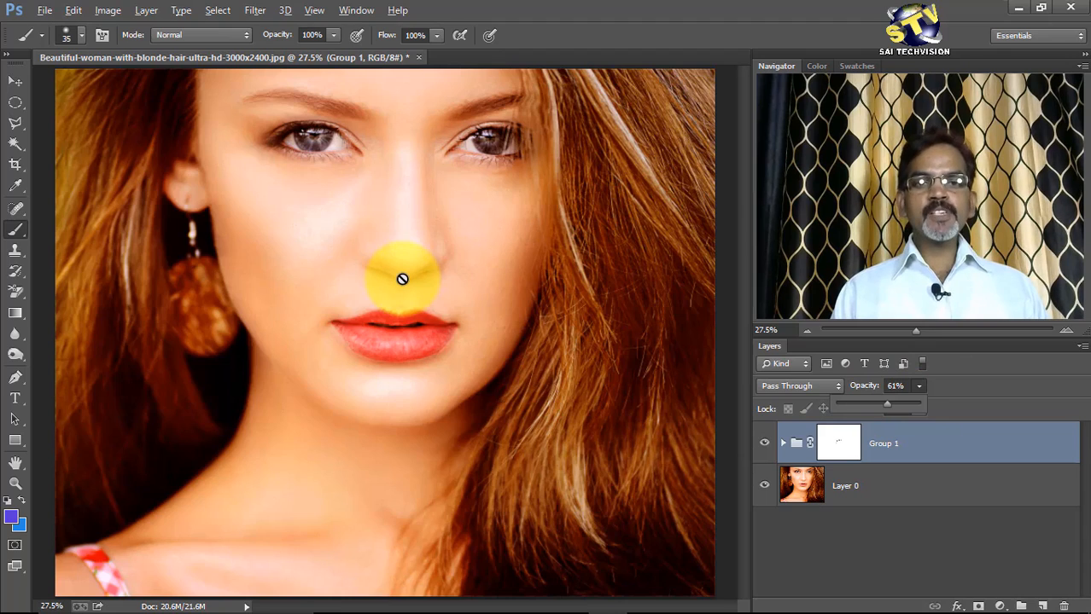
scroll(402, 279, "down", 2)
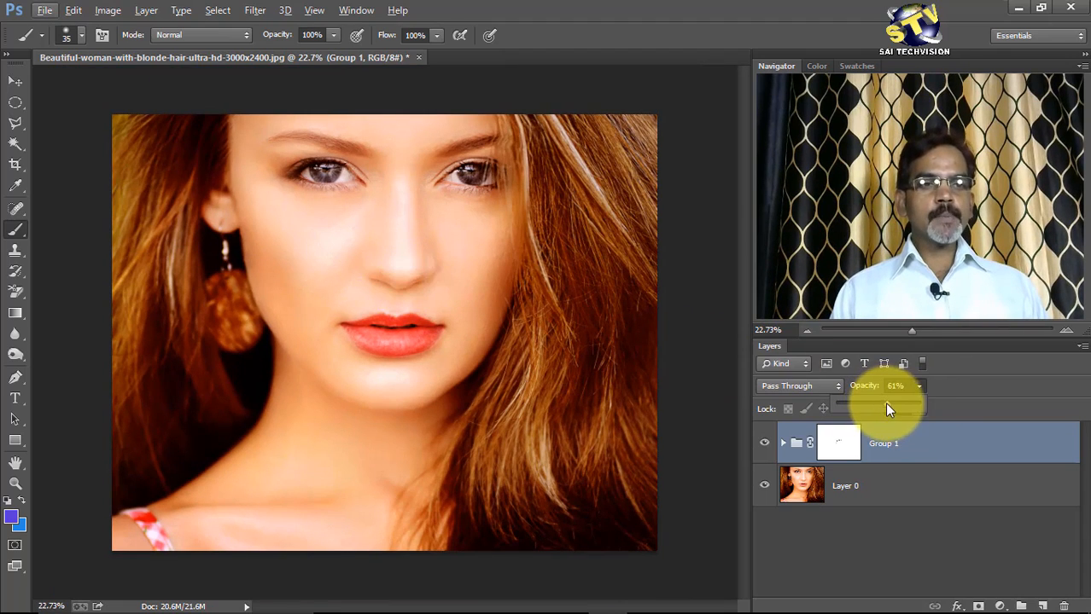
left_click_drag(884, 402, 905, 399)
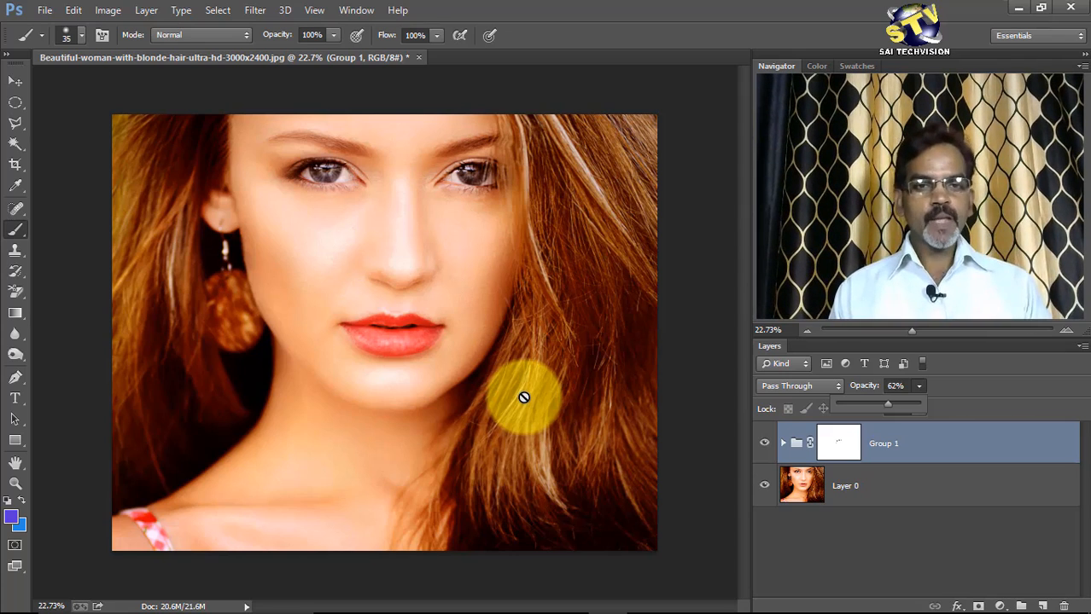
Step: Delete only the layer group and keep the two color fill layers it contains
right_click(974, 439)
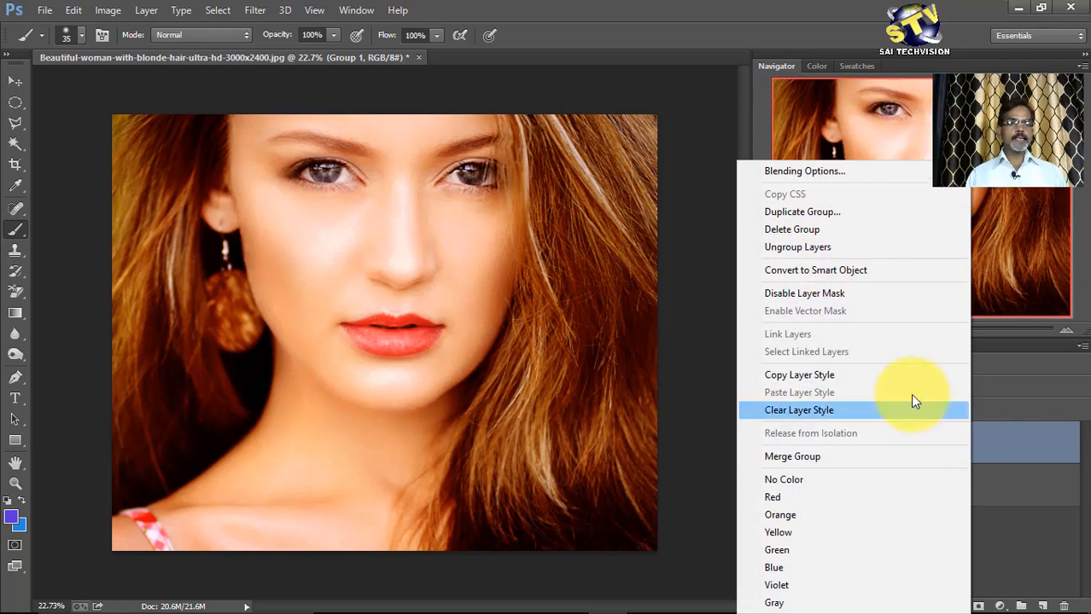
left_click(799, 232)
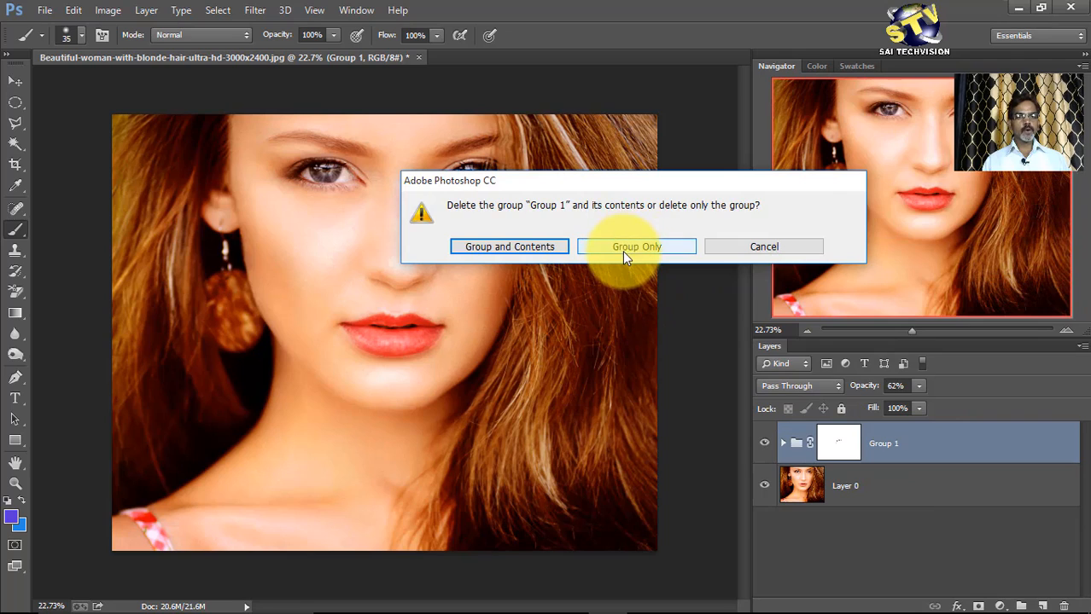
left_click(635, 247)
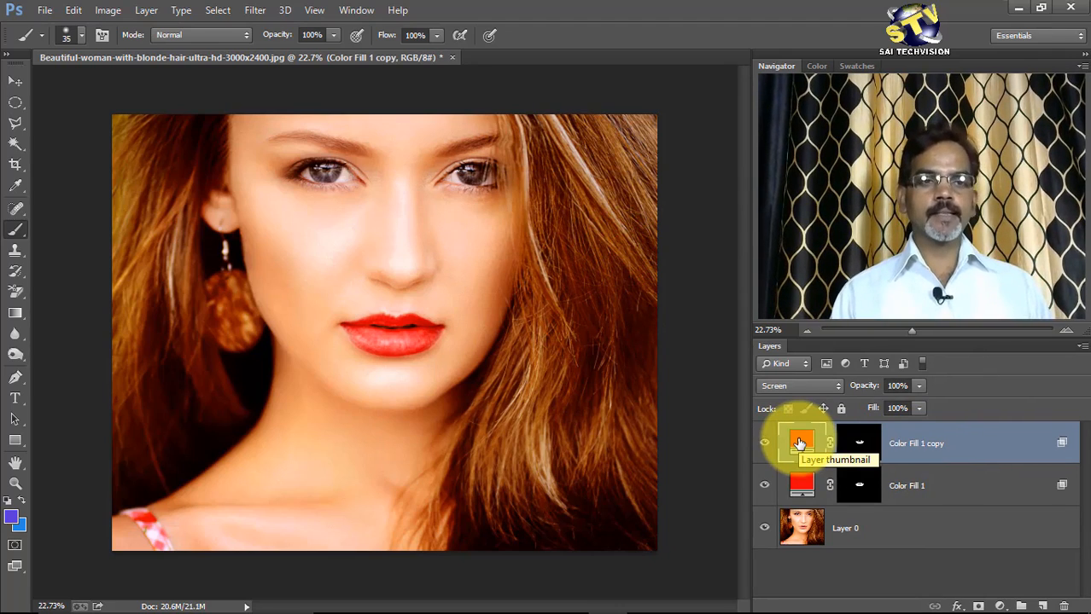
double_click(800, 442)
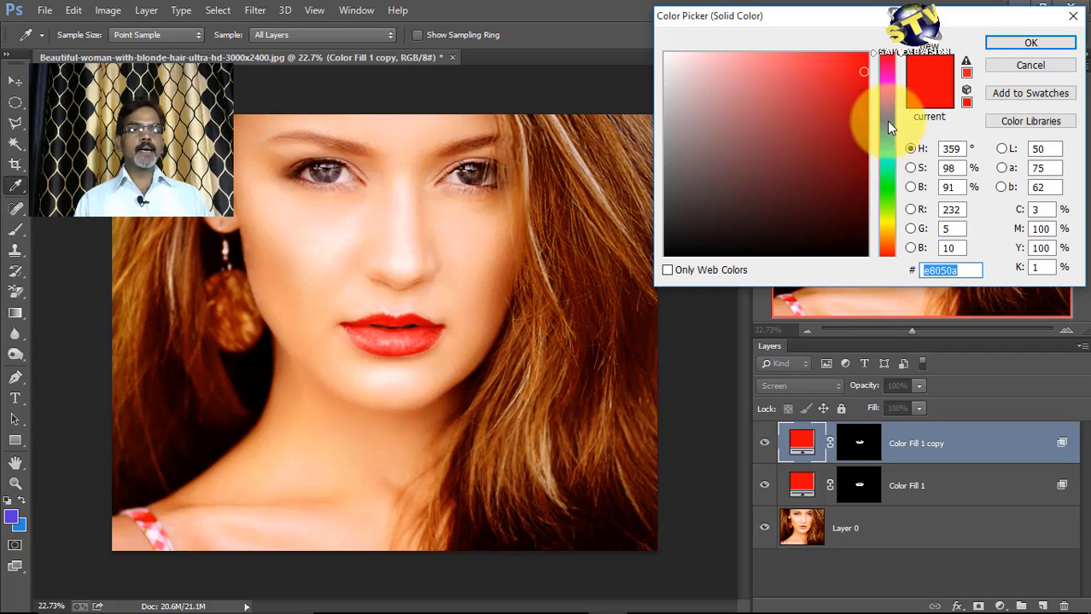
left_click_drag(881, 54, 889, 83)
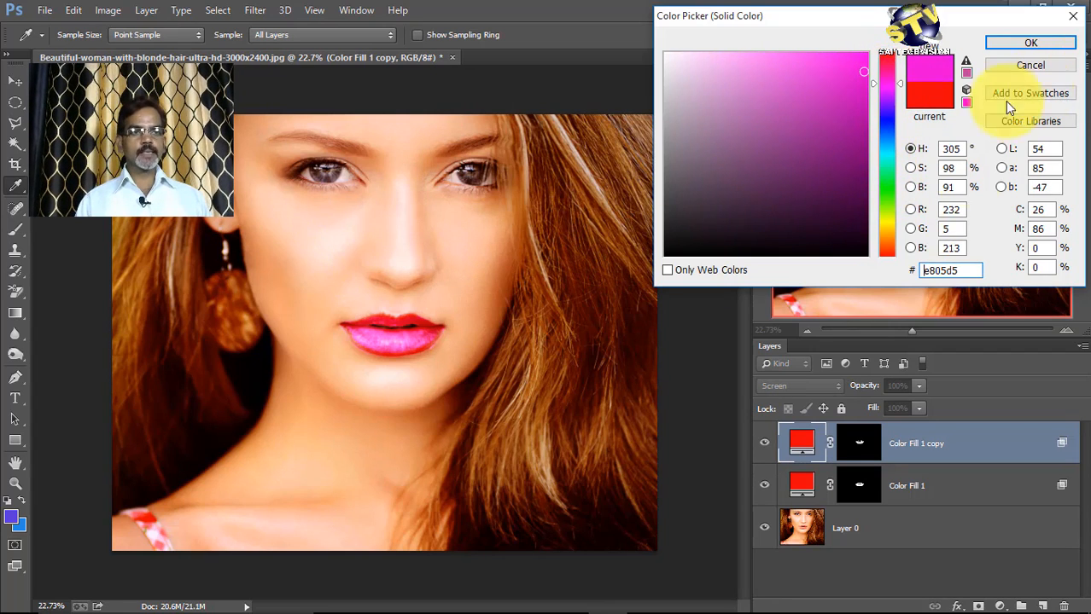
left_click(912, 330)
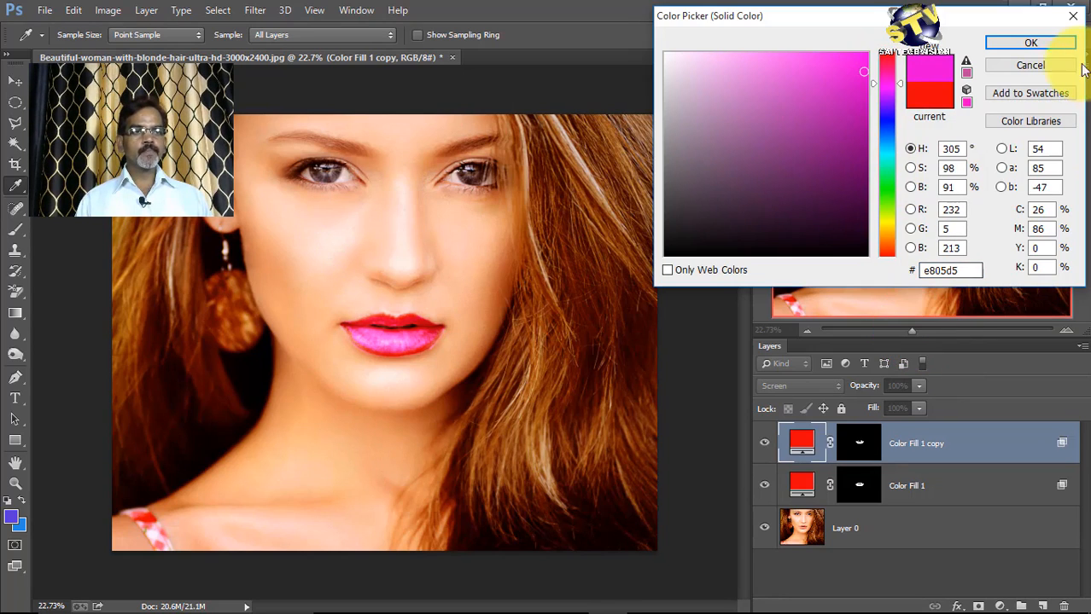
left_click(1042, 66)
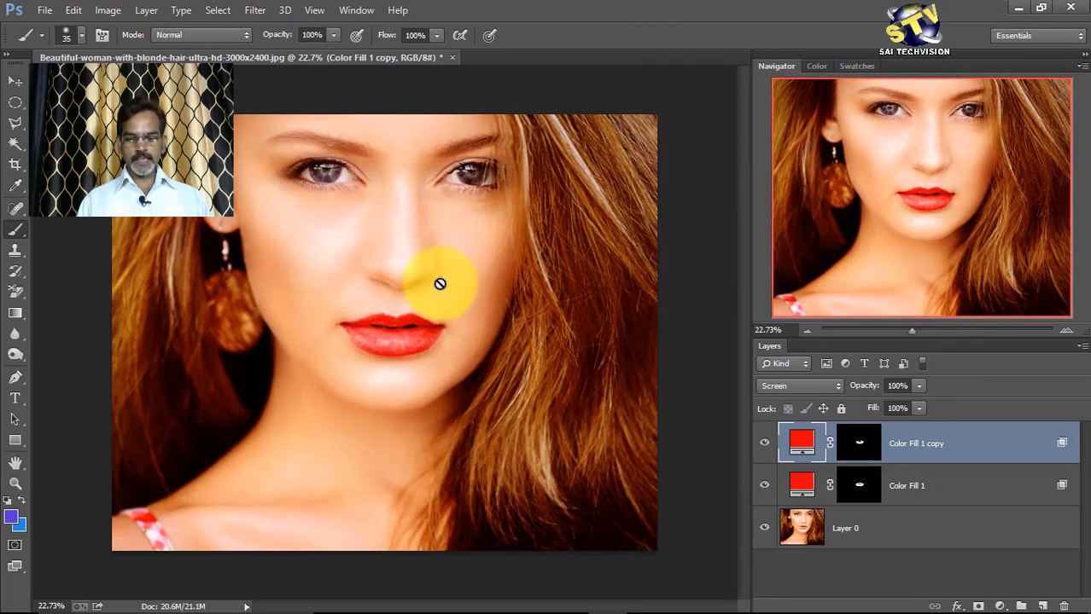
Step: Open the upper color fill layer's color for editing and shift it through pinker hues to crimson d10a34
scroll(423, 273, "up", 5)
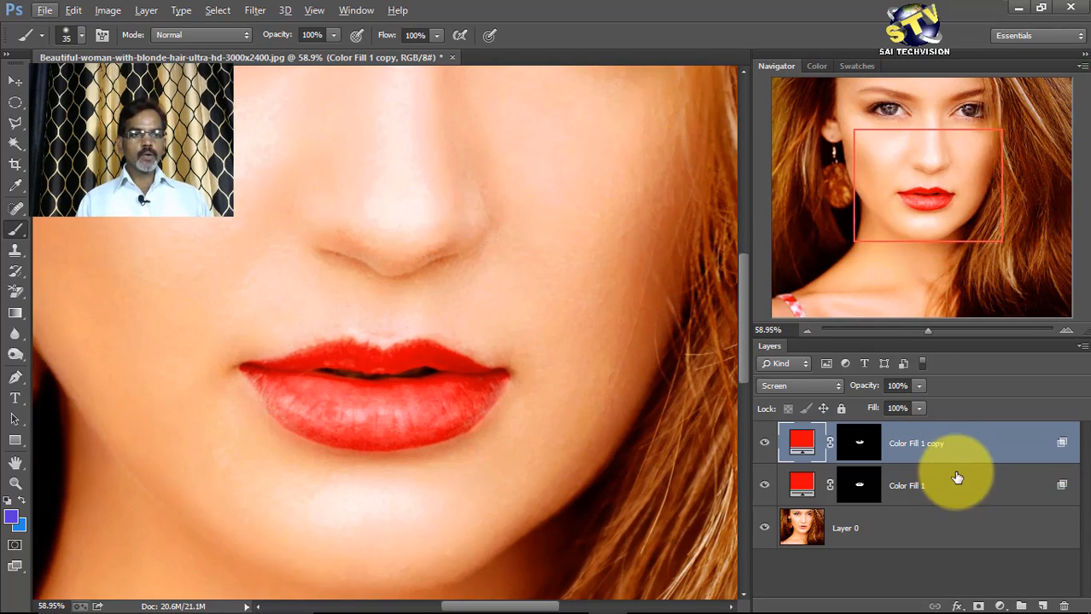
double_click(802, 442)
left_click_drag(822, 17, 460, 22)
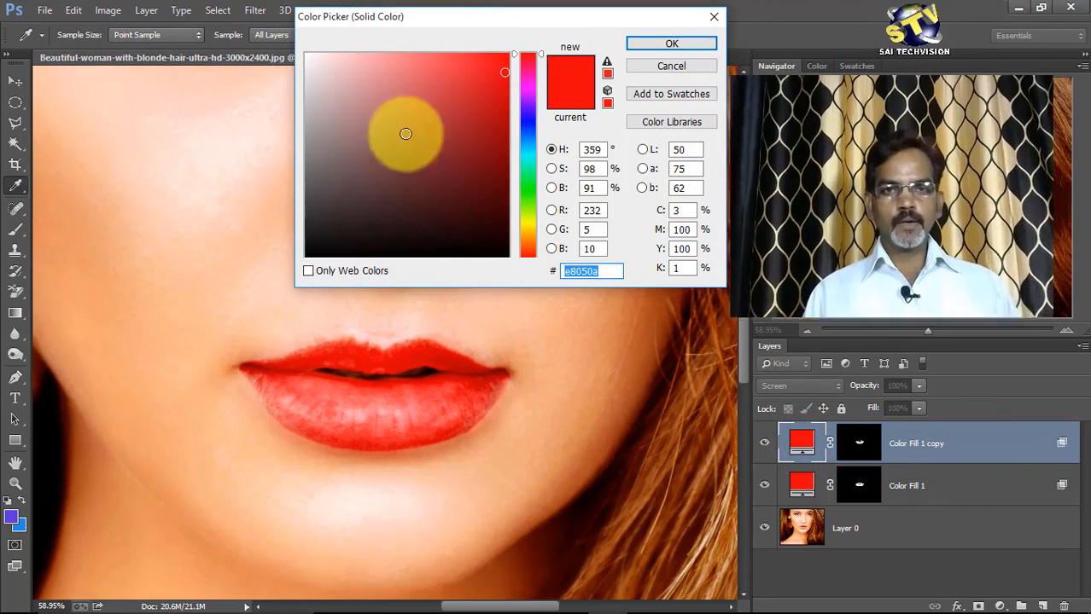
left_click(528, 68)
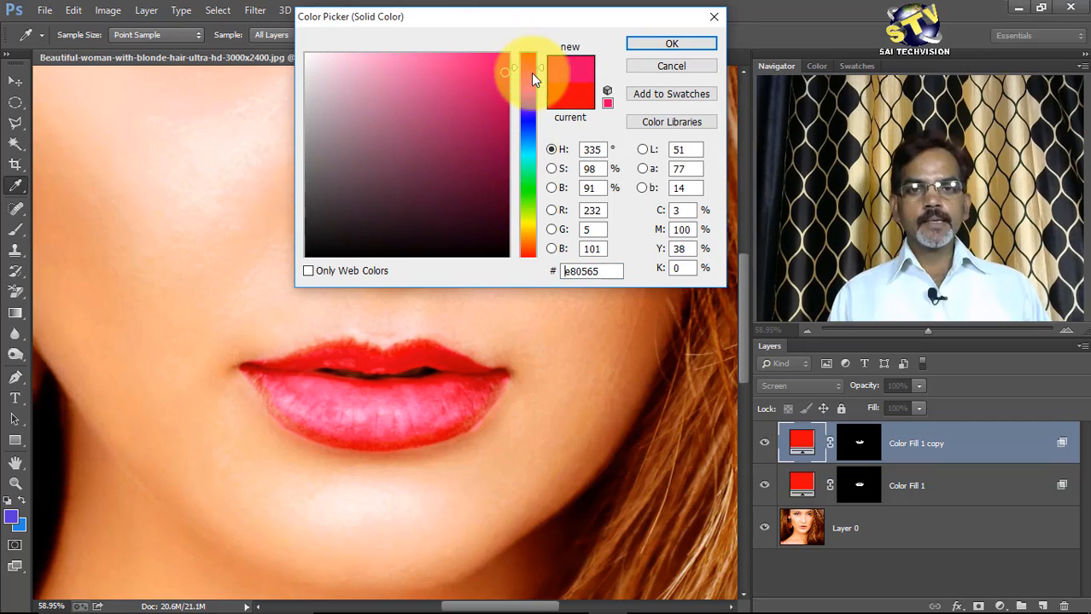
left_click(517, 67)
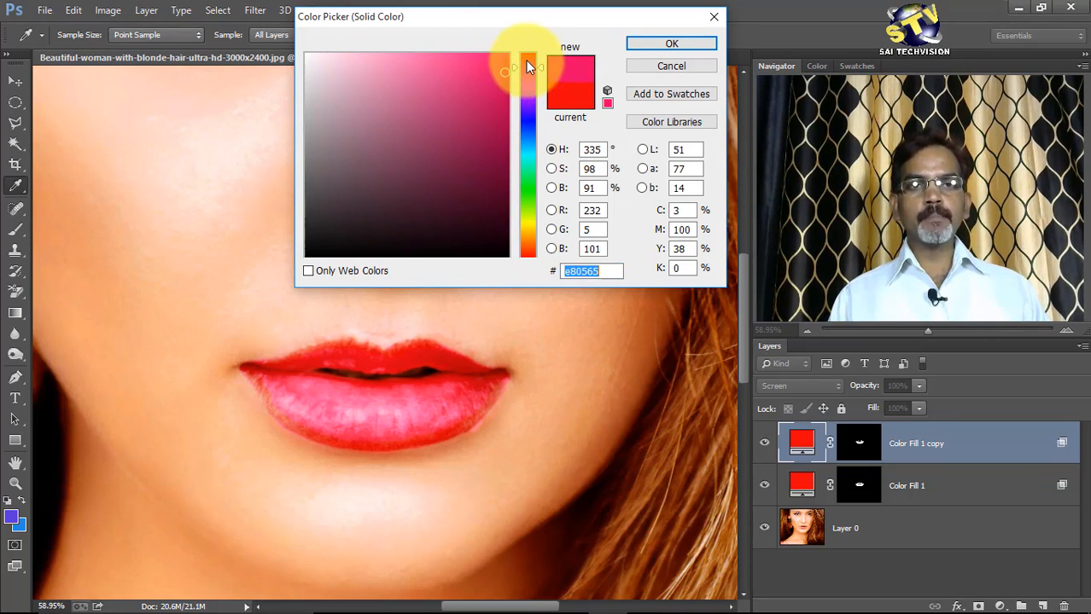
left_click(520, 64)
mouse_move(502, 72)
left_mouse_down()
mouse_move(468, 65)
mouse_move(499, 90)
left_mouse_up()
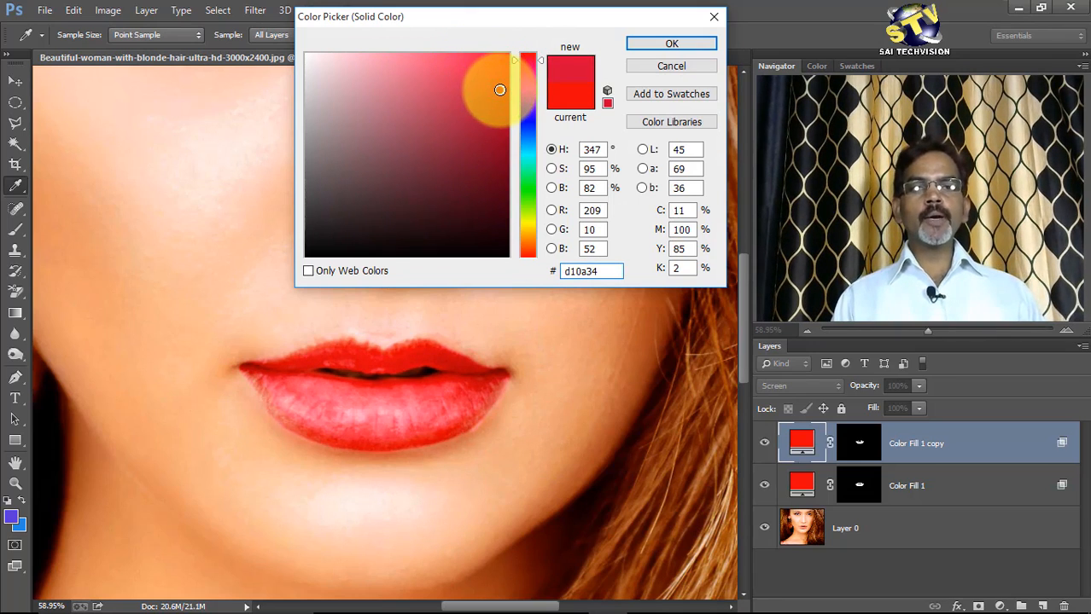
Step: Try more pink hues for the upper fill layer and apply the brighter pinkish red ef103a
left_click(521, 70)
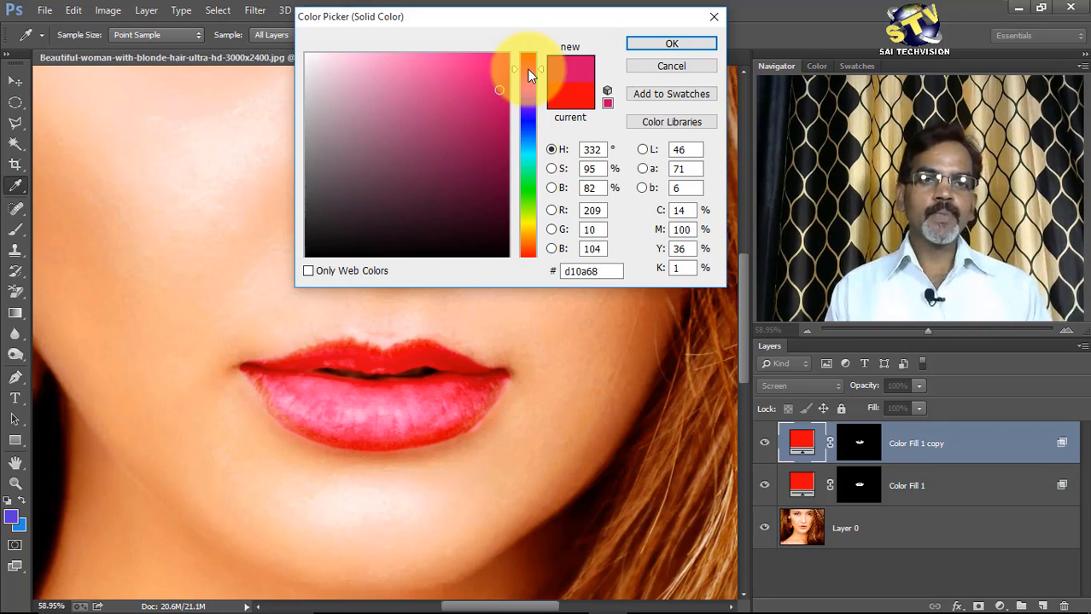
left_click(526, 70)
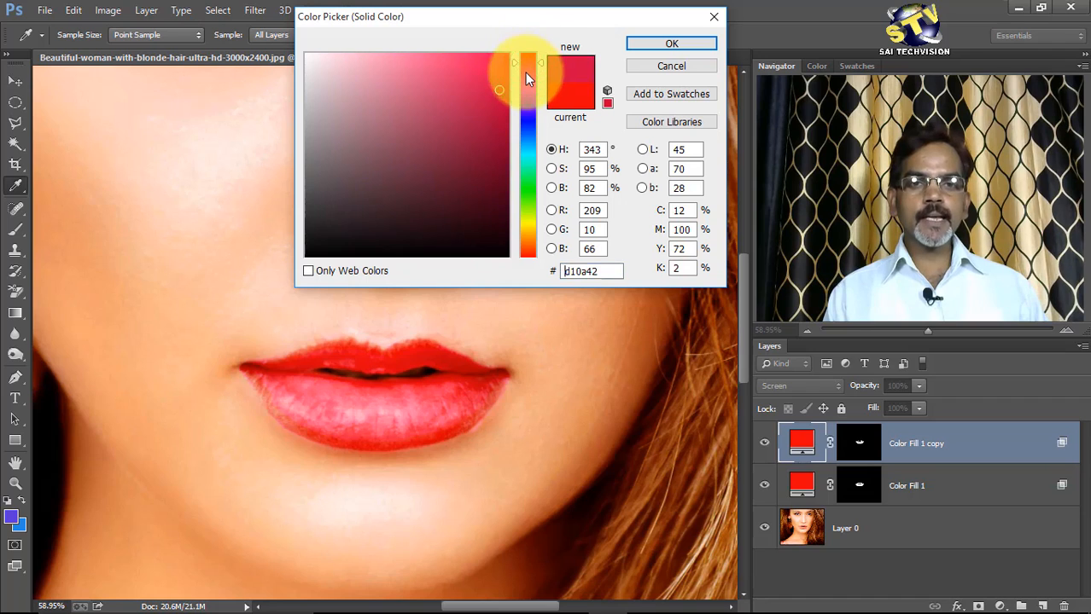
left_click(528, 75)
left_click(526, 66)
left_click(499, 65)
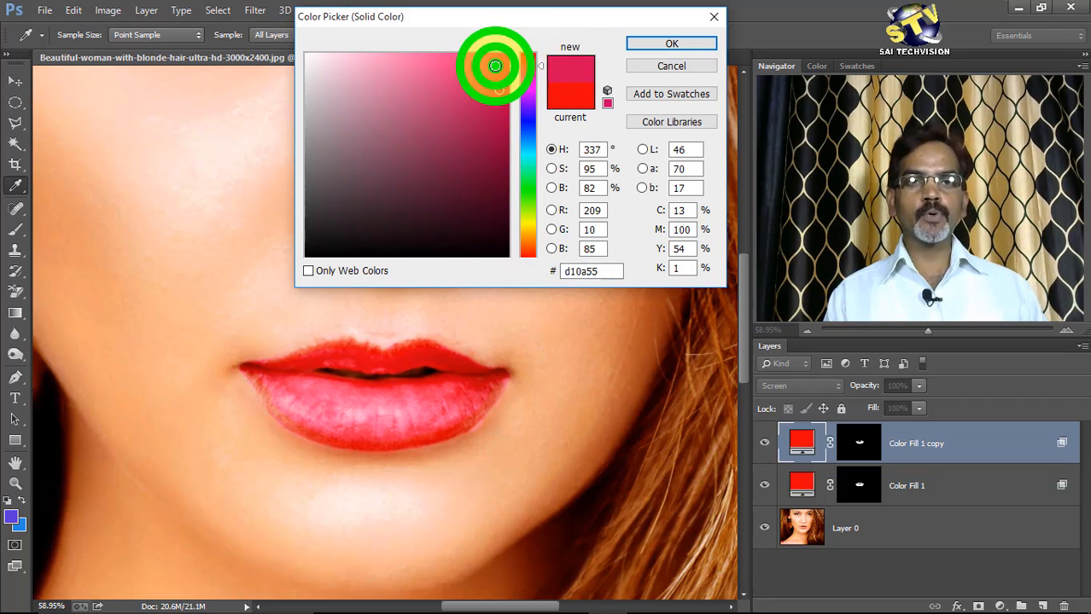
left_click(526, 59)
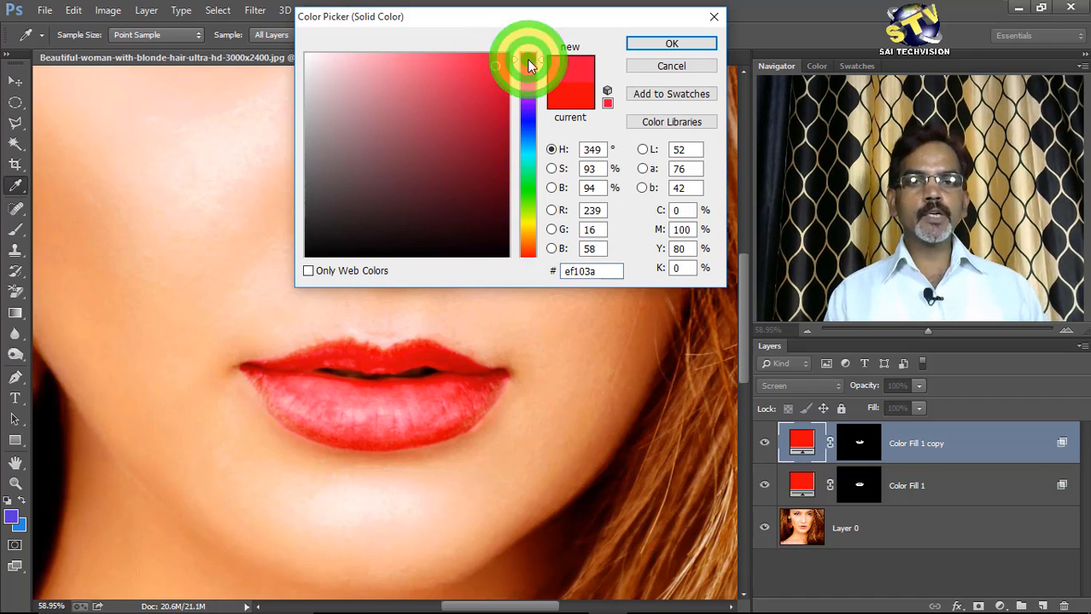
left_click(638, 45)
key("b")
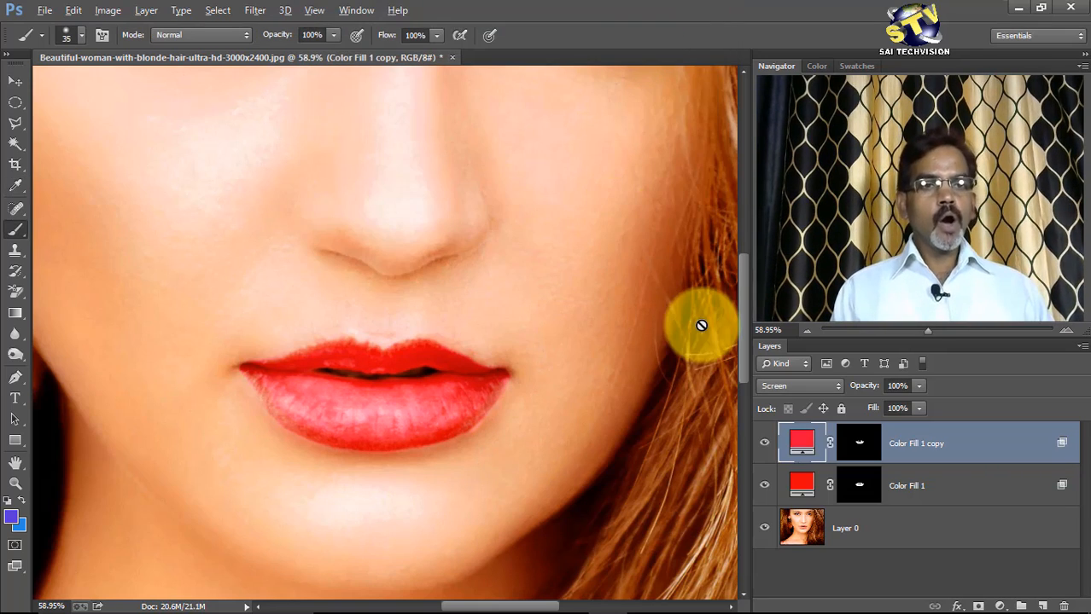
Step: Select both color fill layers together and put them into a new layer group
scroll(687, 317, "down", 2)
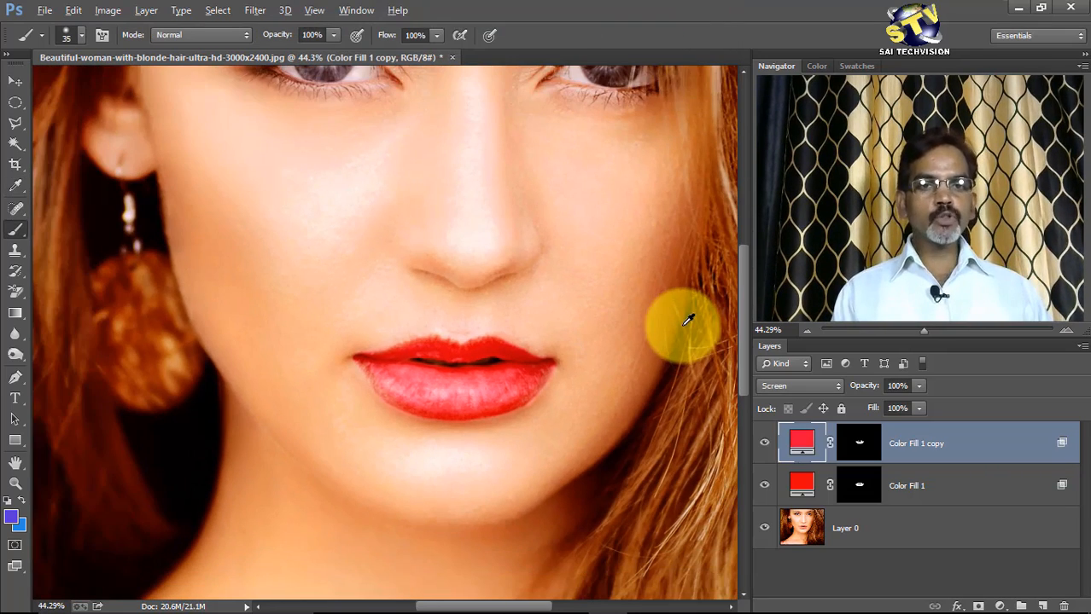
left_click(962, 484, "shift")
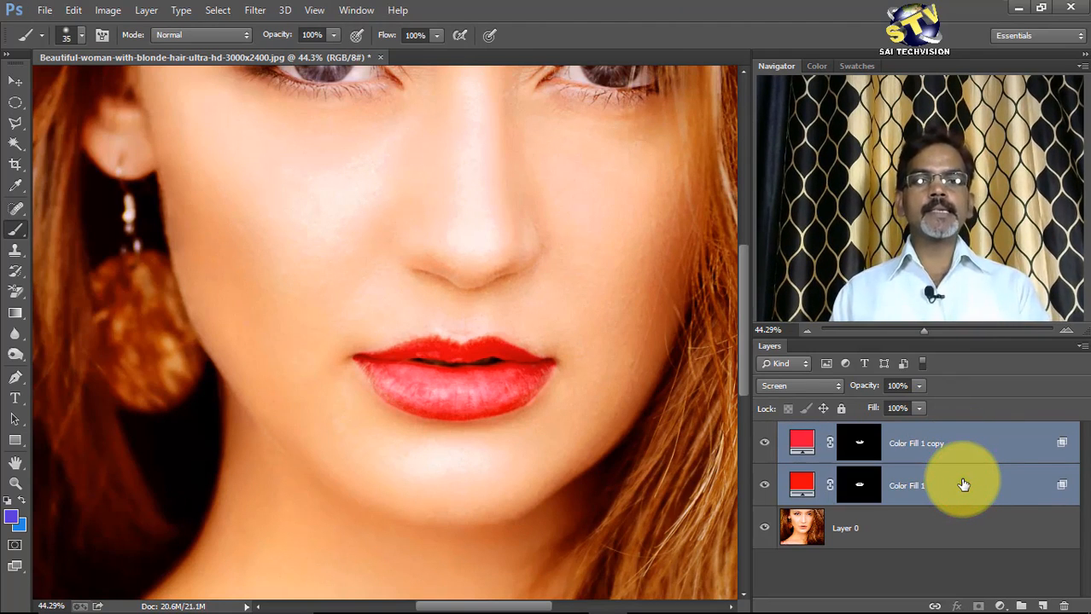
key("ctrl+g")
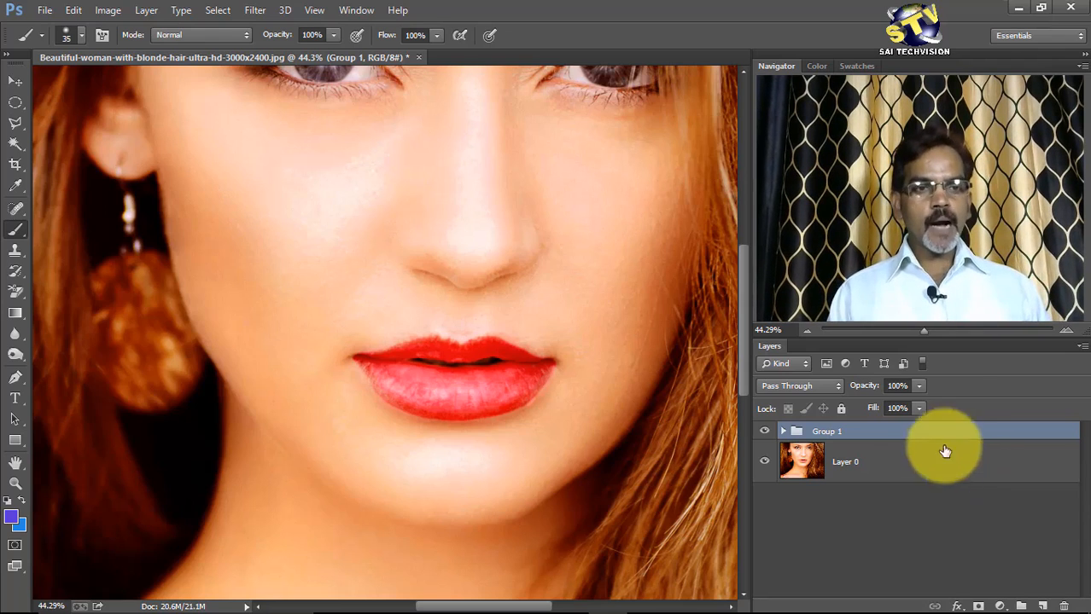
Step: Reduce the new lipstick group's opacity to 82% and check the whole portrait at 25% zoom
left_click(918, 385)
left_click_drag(918, 407, 903, 405)
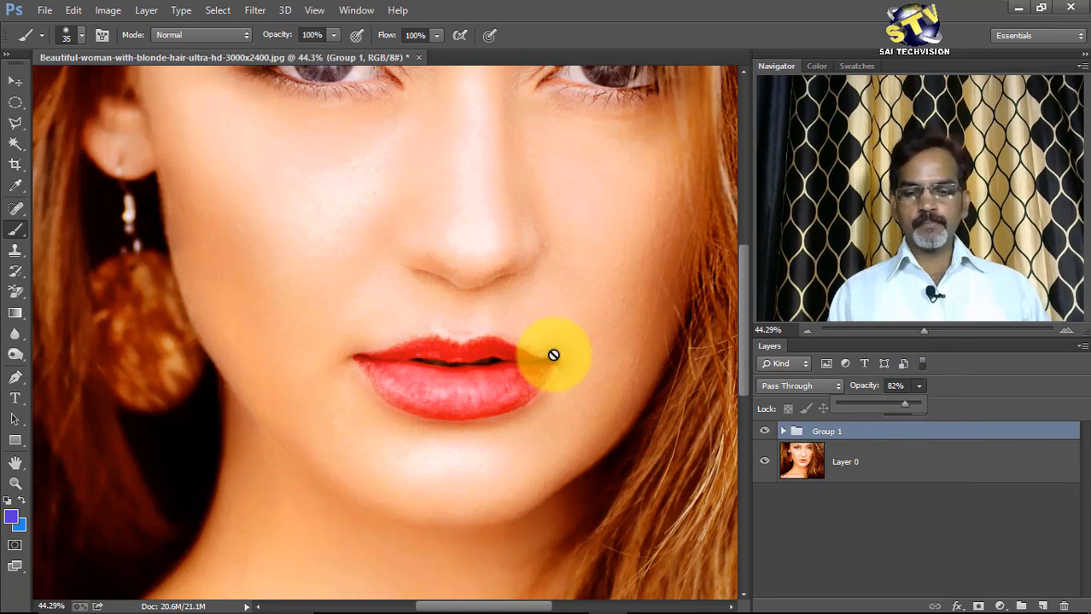
key("ctrl+minus")
key("ctrl+minus")
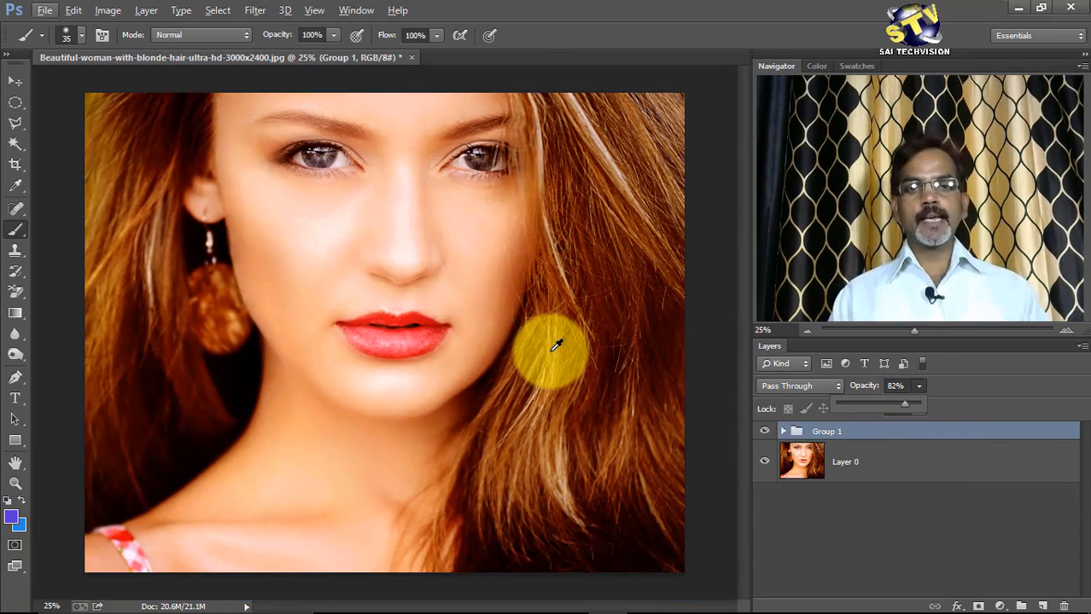